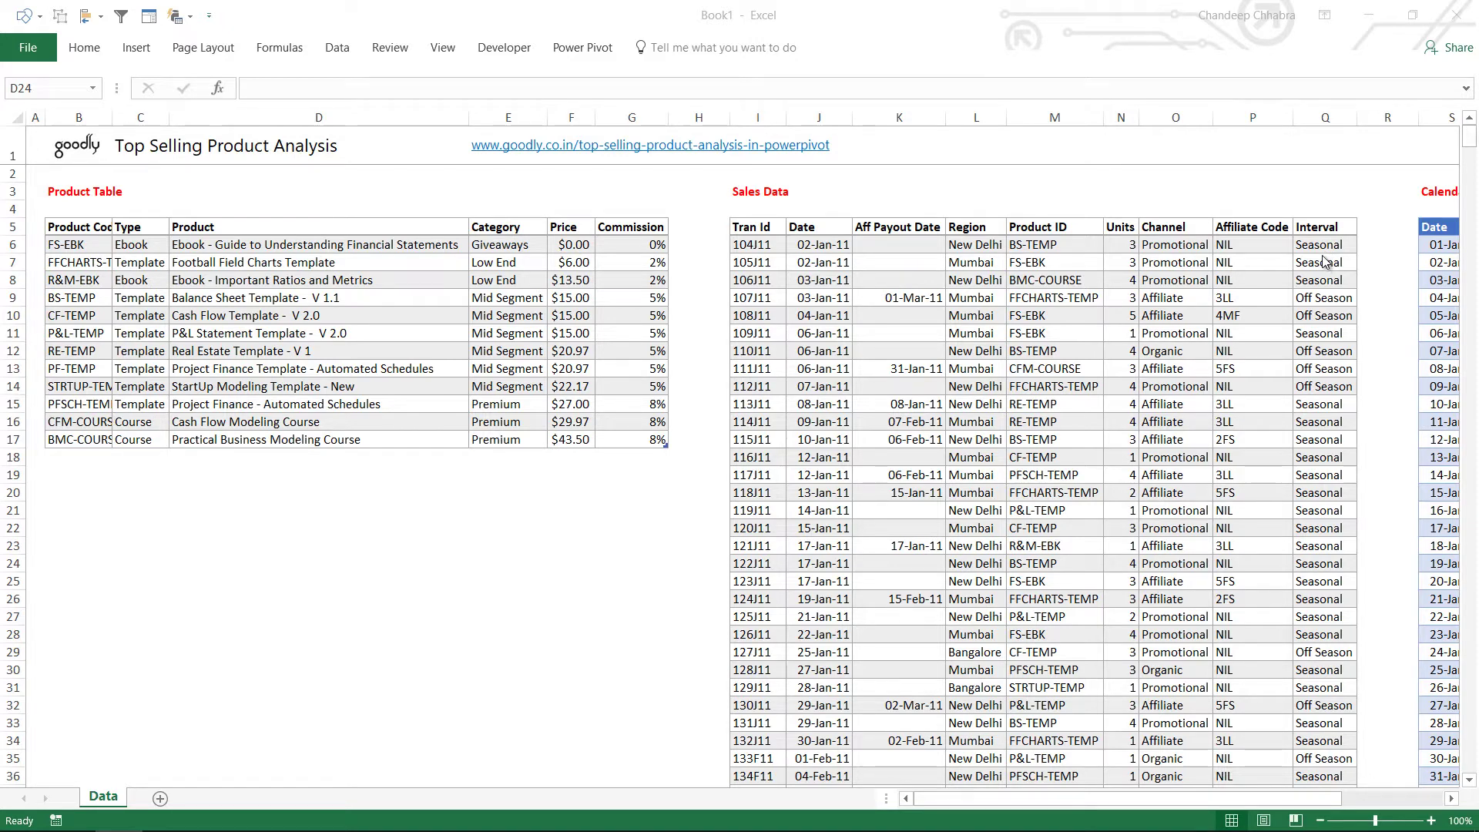
# Add the product table to the Power Pivot data model and return to the worksheet
pyautogui.click(1437, 245)
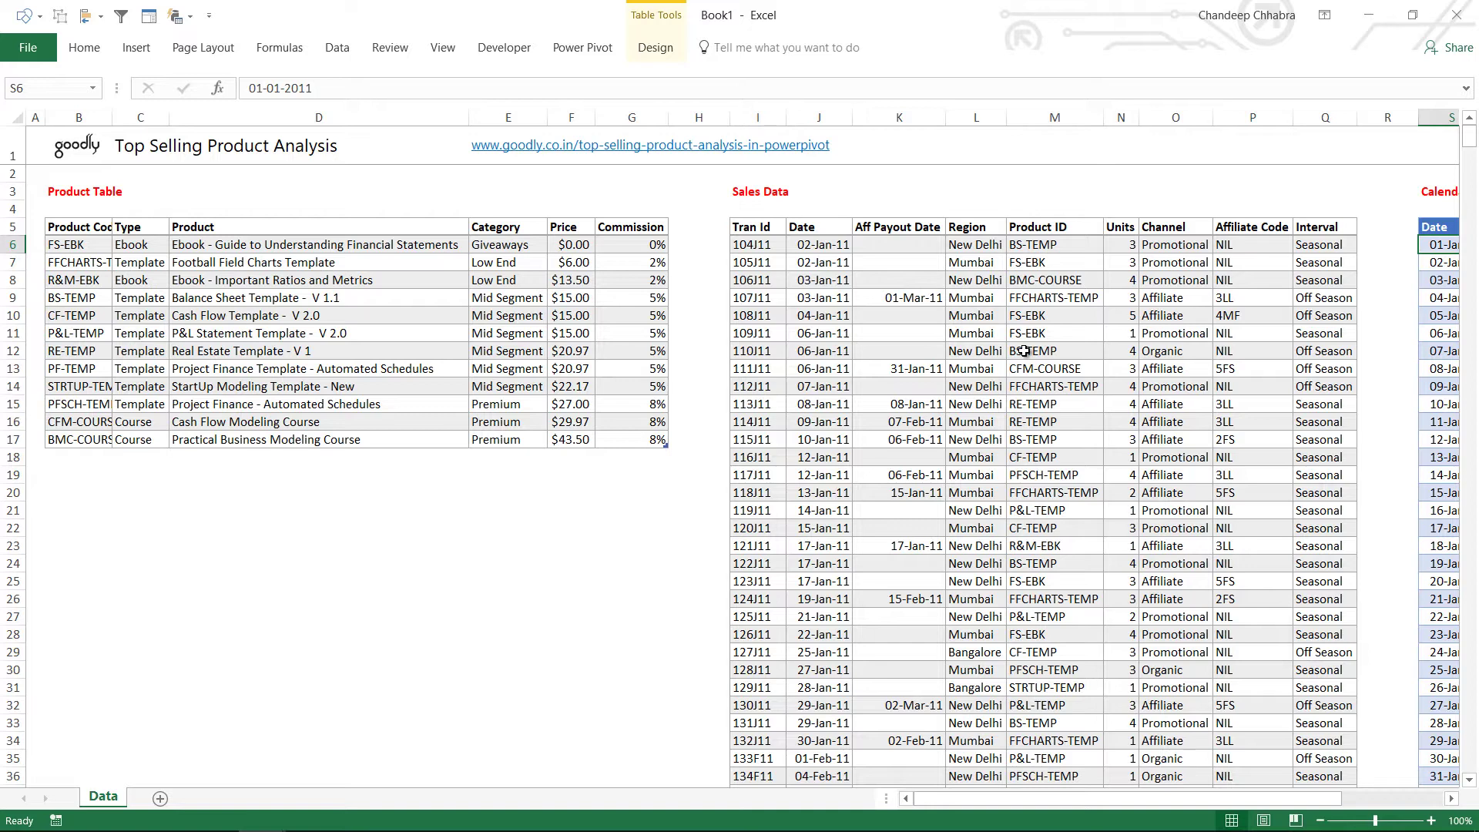
pyautogui.click(201, 333)
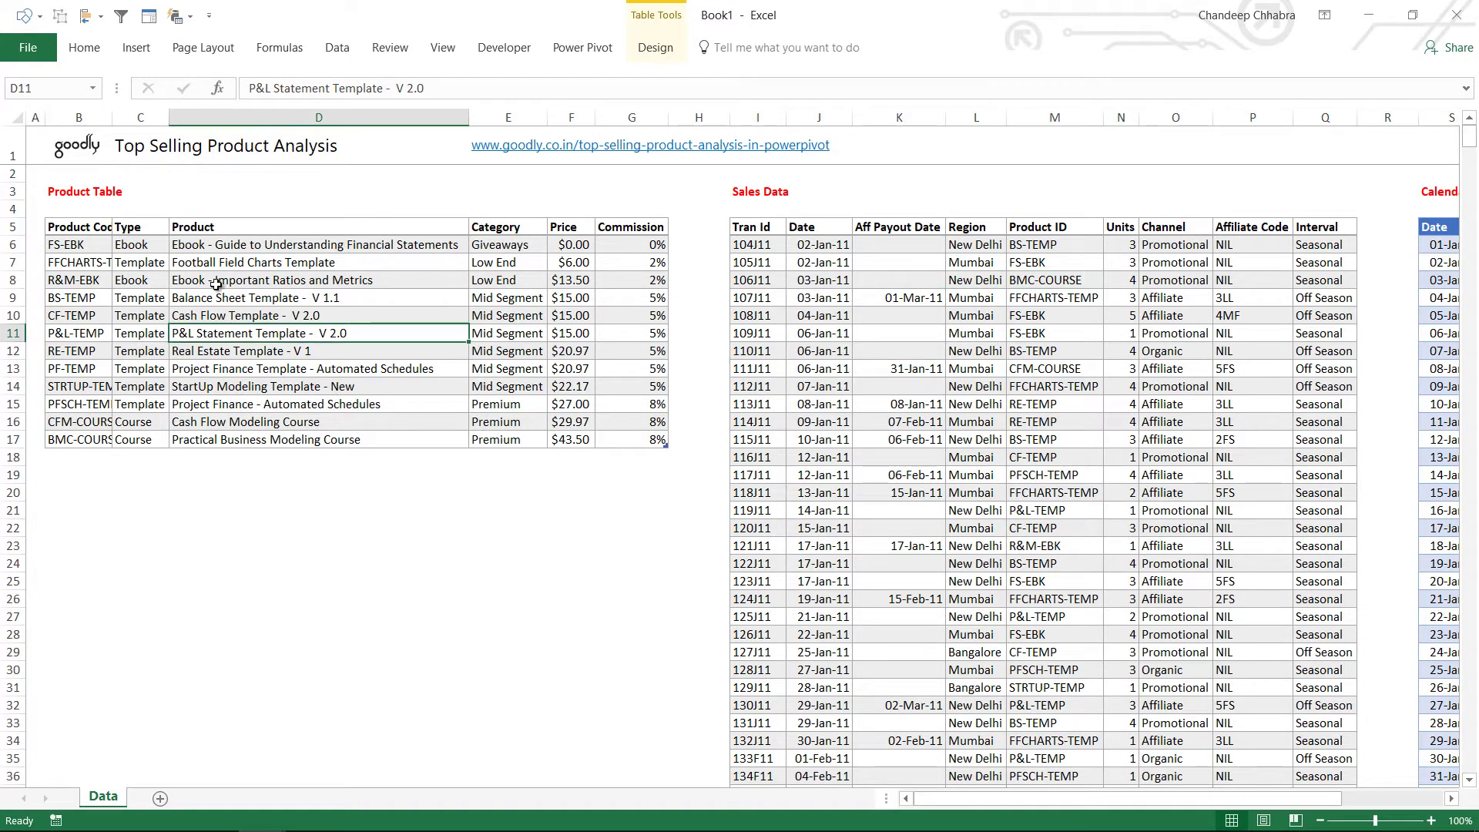
pyautogui.click(599, 48)
pyautogui.click(174, 95)
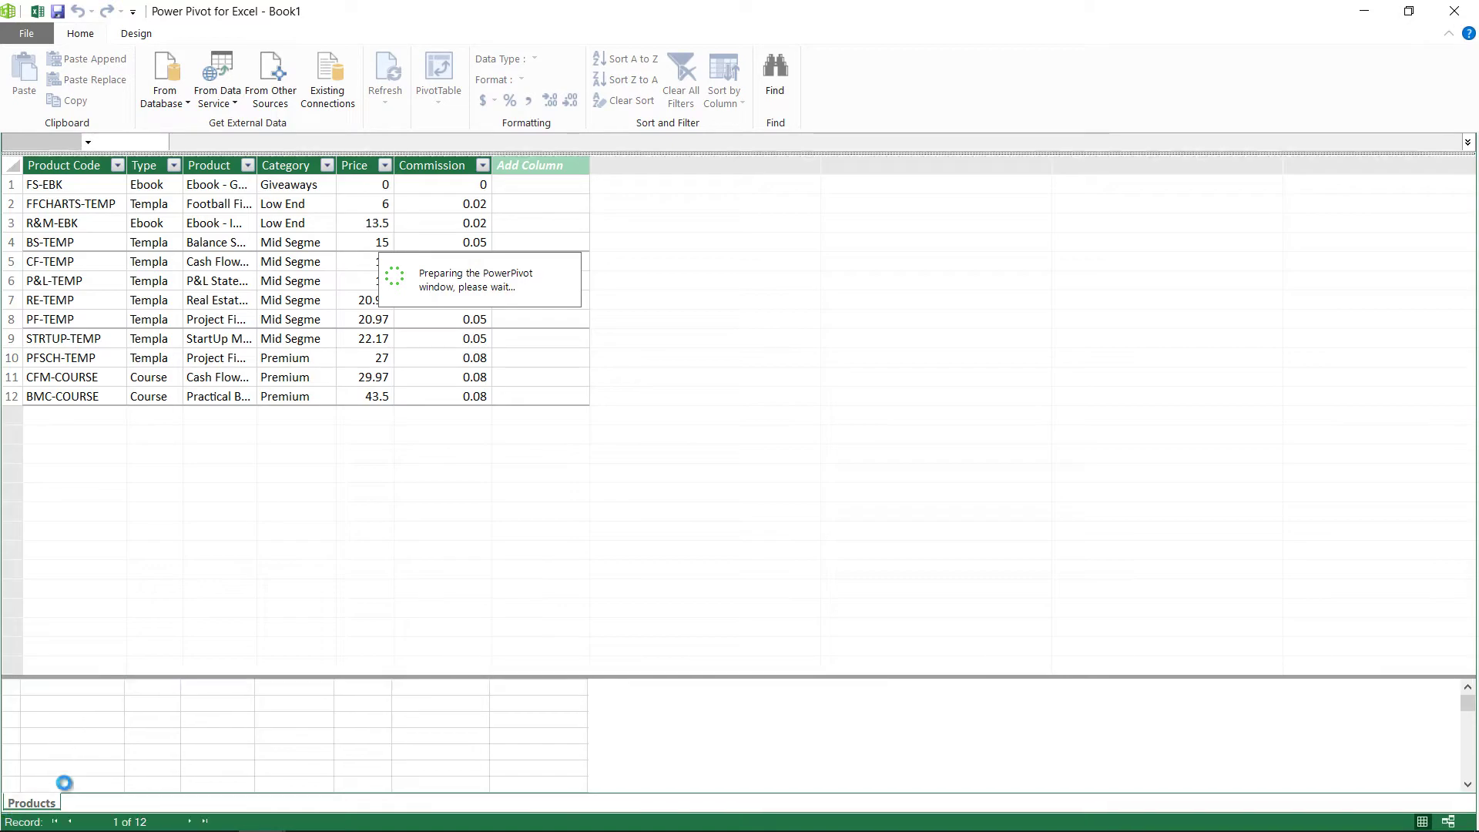
pyautogui.click(1364, 10)
# Add the sales data table to the Power Pivot data model and return to the worksheet
pyautogui.click(813, 402)
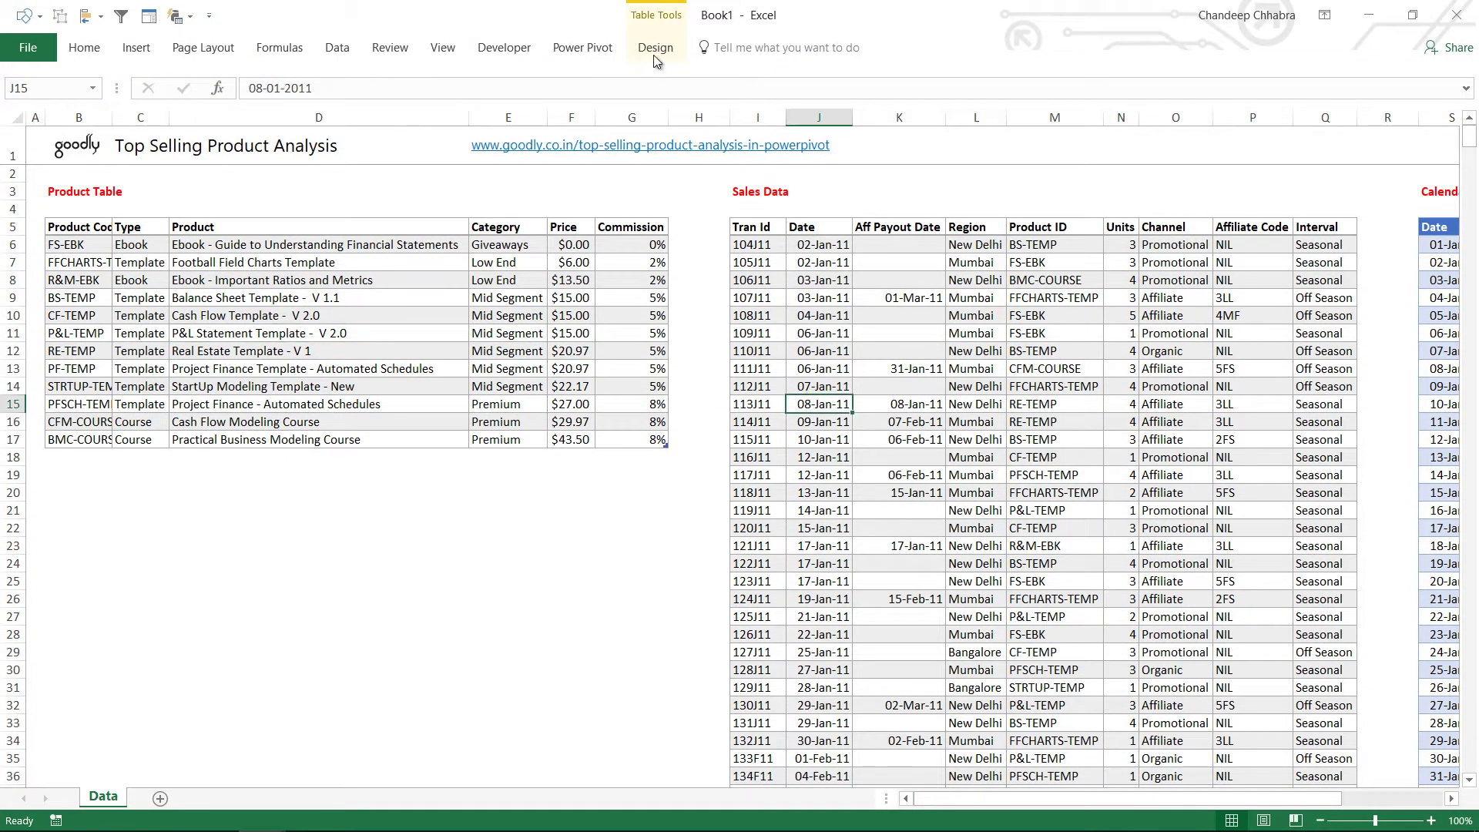
pyautogui.click(582, 48)
pyautogui.click(187, 98)
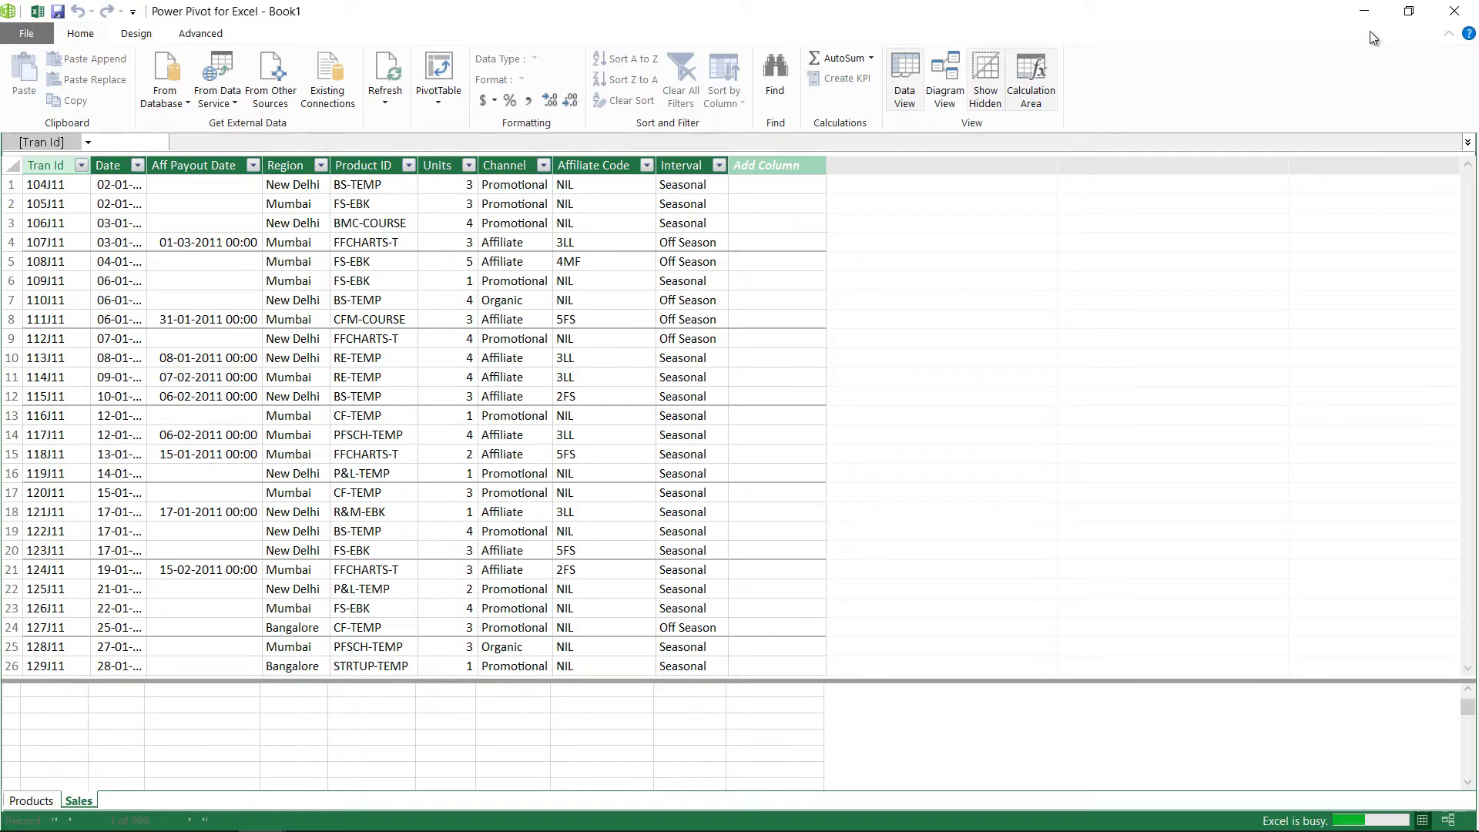
pyautogui.click(1365, 15)
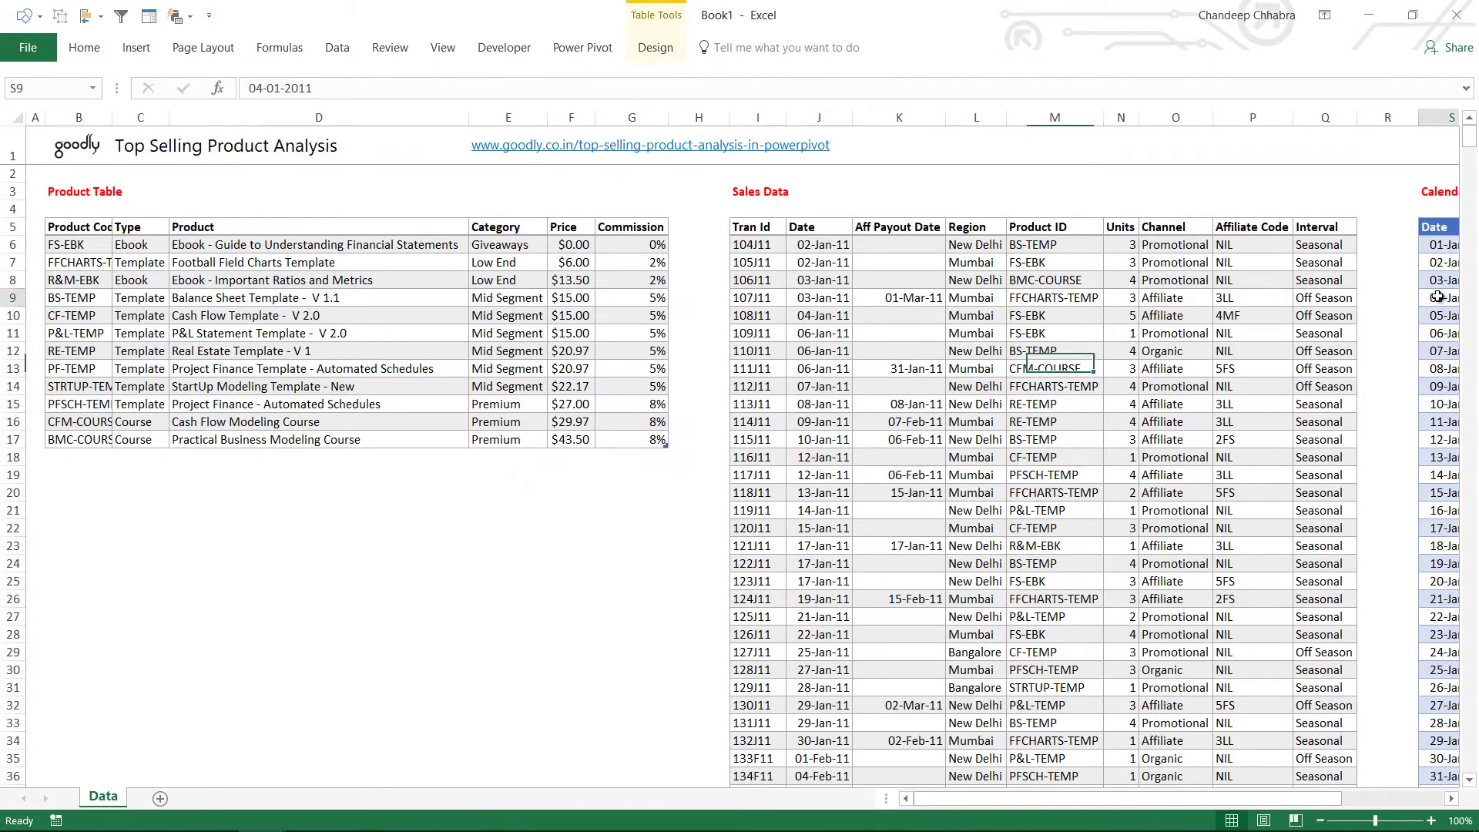
# Add the calendar table named Cal to the Power Pivot data model
pyautogui.click(647, 49)
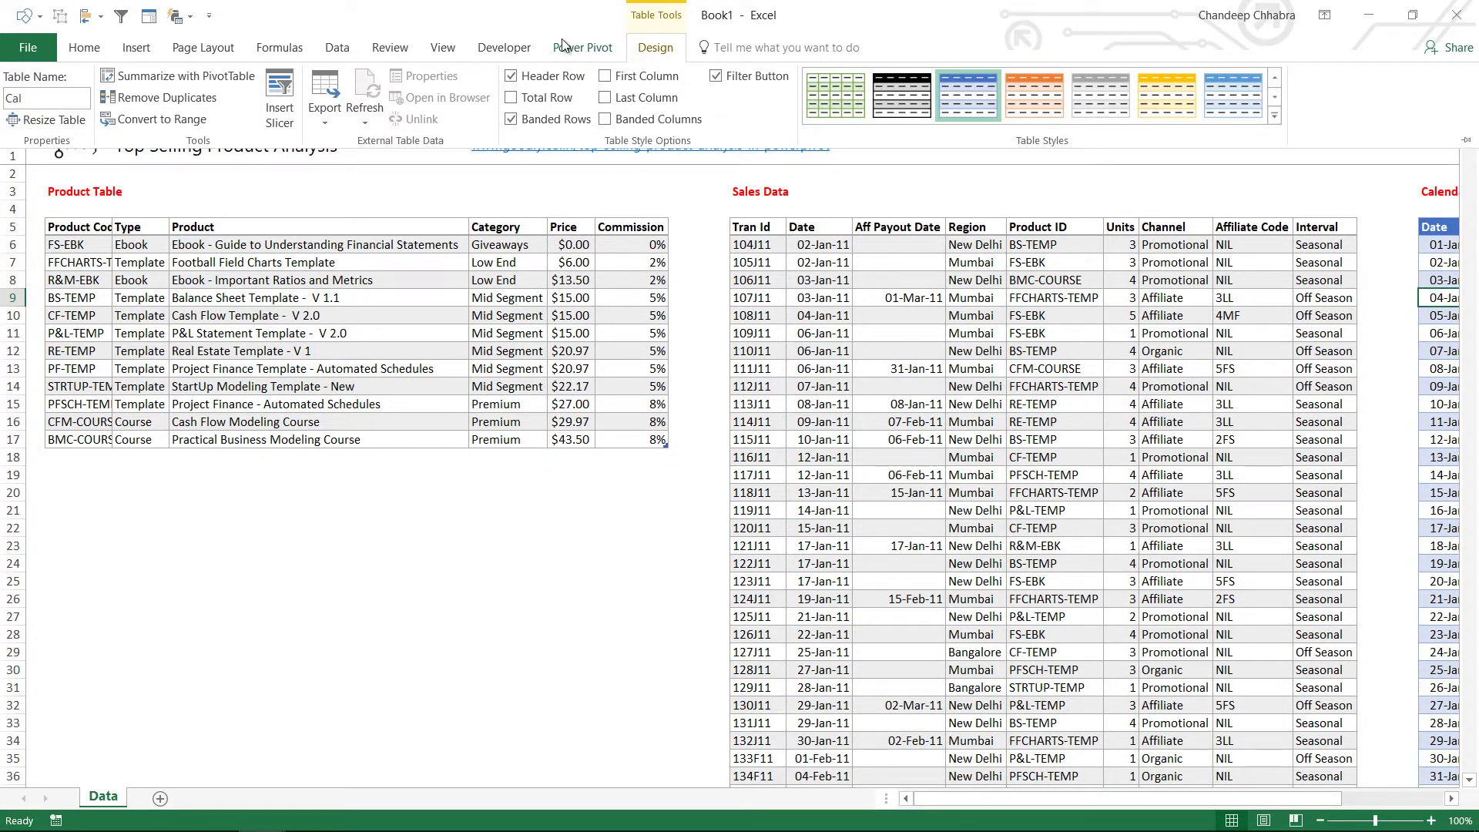
pyautogui.click(585, 49)
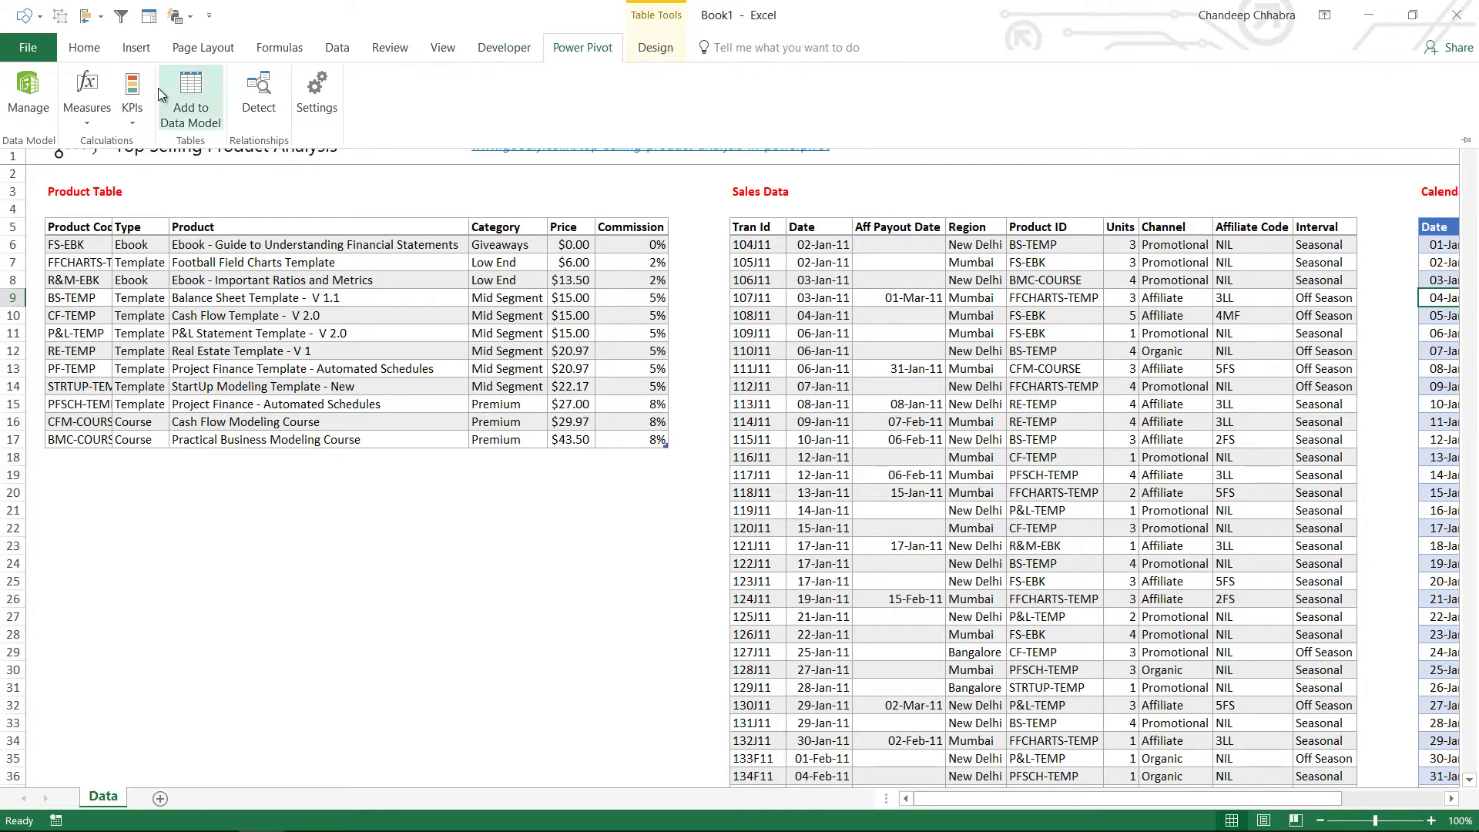
pyautogui.click(181, 101)
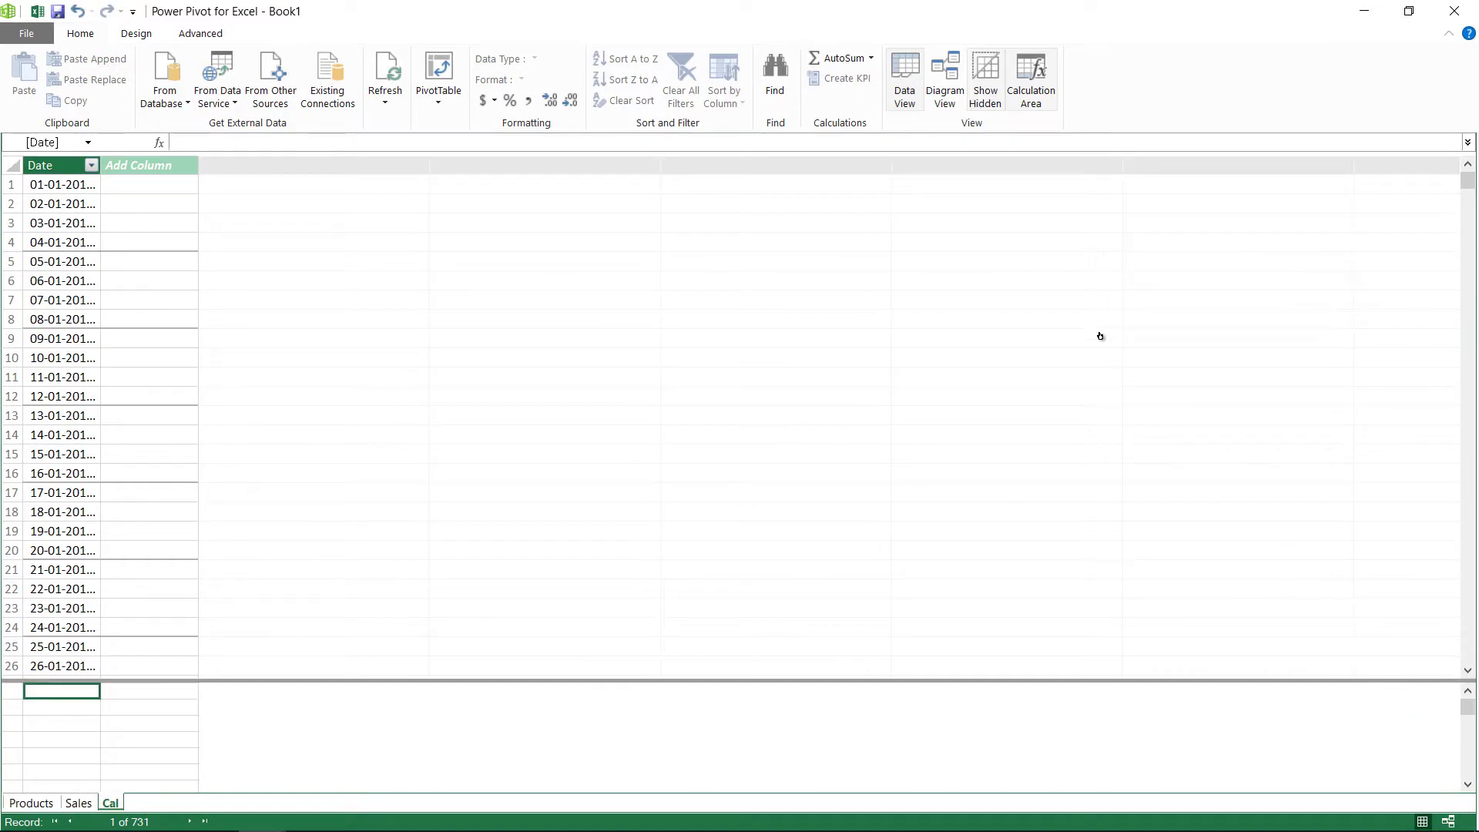
# In the diagram view, relate Sales Product ID to Products Product Code and Sales Date to Cal Date
pyautogui.click(945, 77)
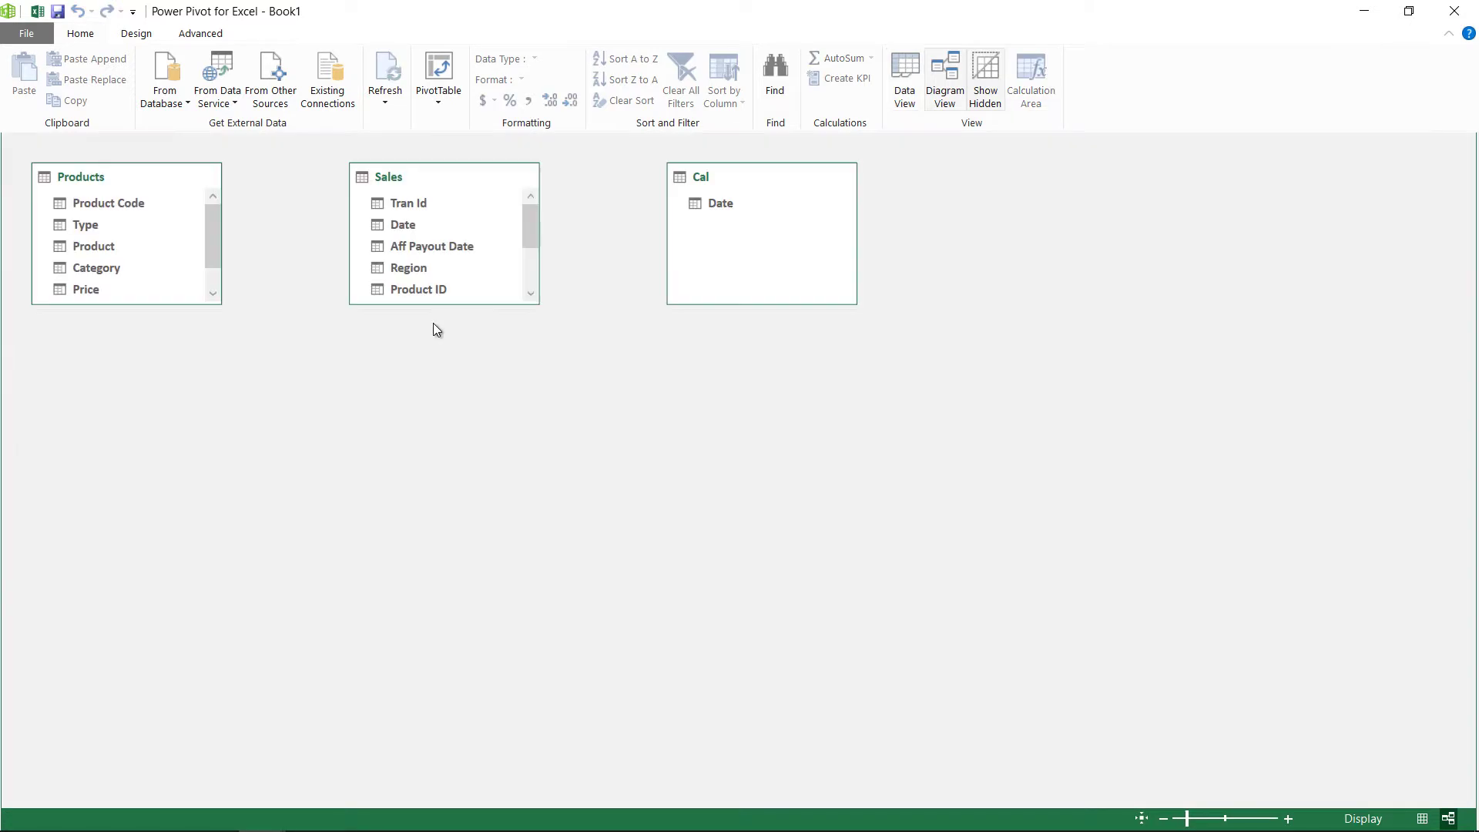
pyautogui.moveTo(441, 196); pyautogui.dragTo(382, 447)
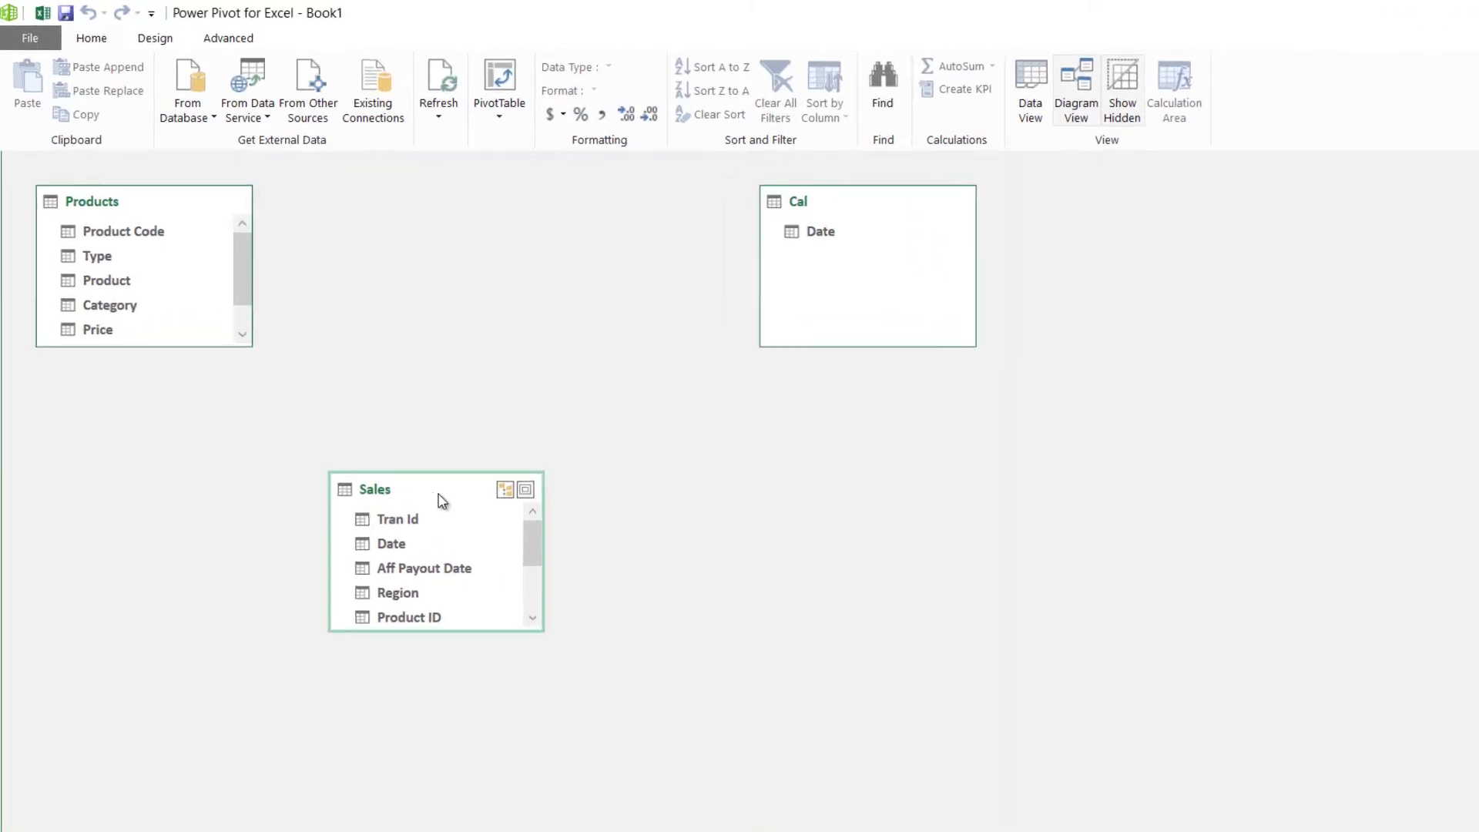
pyautogui.click(533, 618)
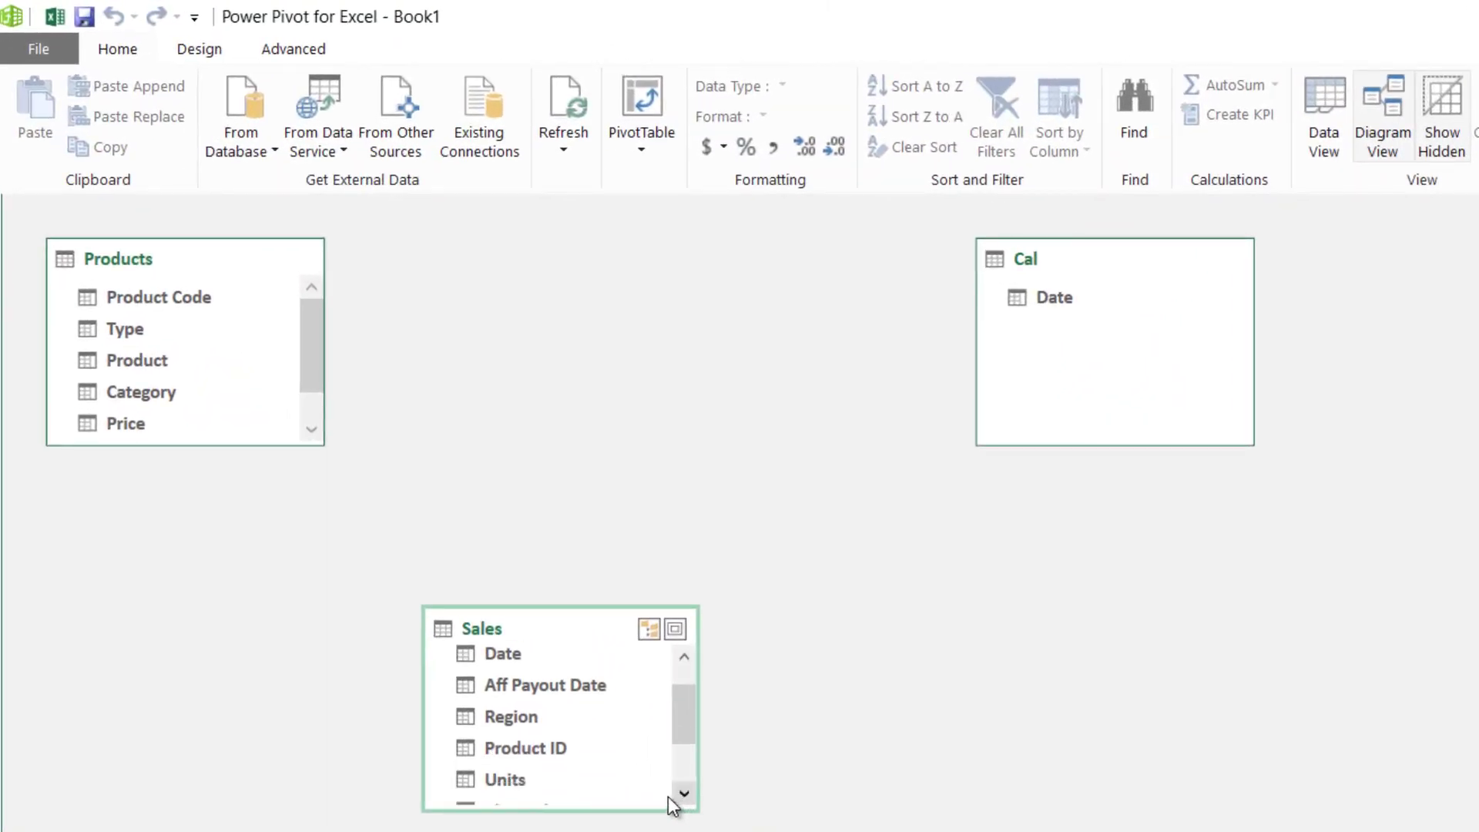
pyautogui.moveTo(505, 750); pyautogui.dragTo(196, 296)
pyautogui.moveTo(688, 730); pyautogui.dragTo(691, 709)
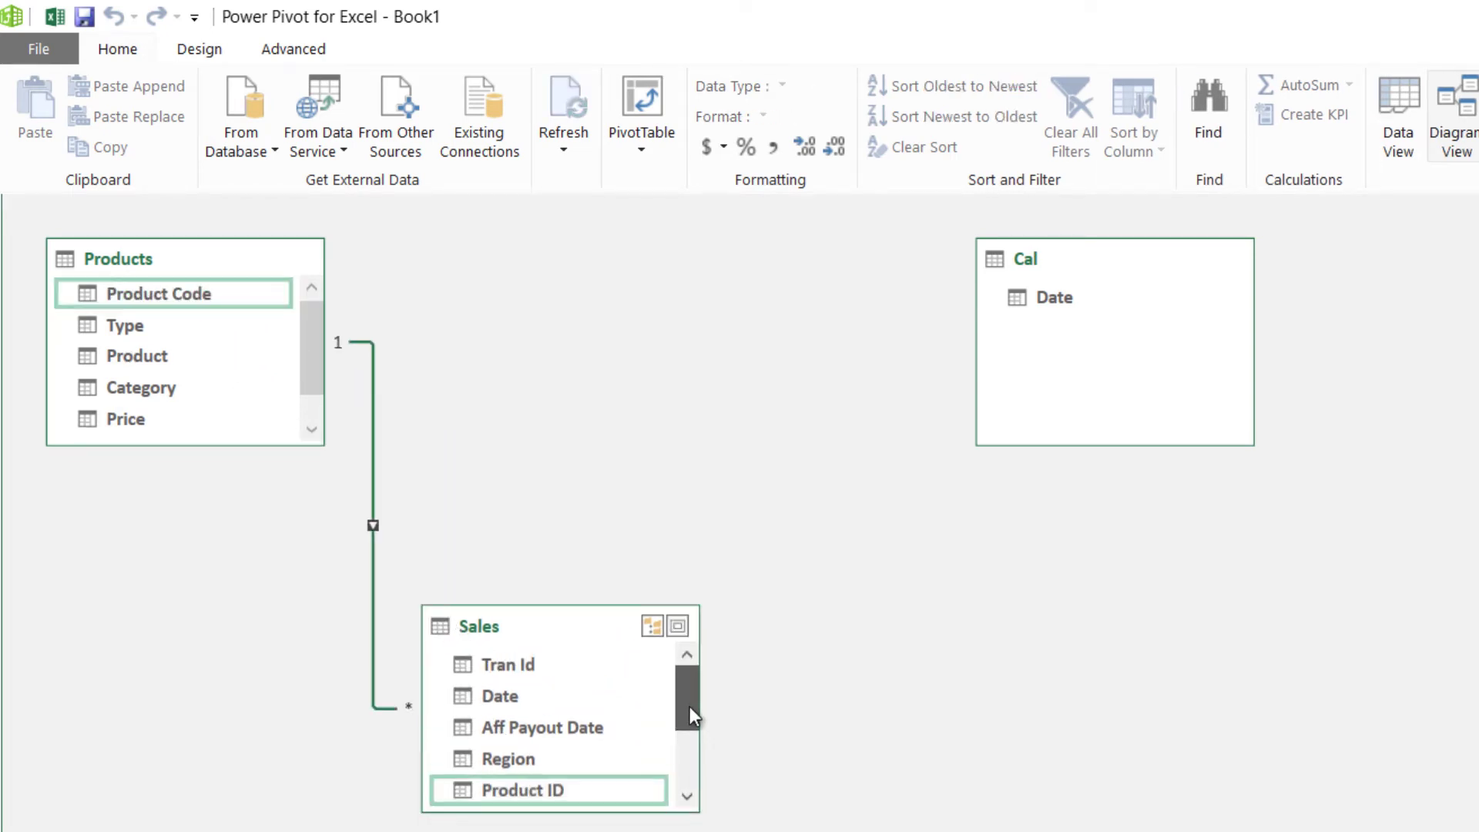
pyautogui.moveTo(500, 702); pyautogui.dragTo(1036, 299)
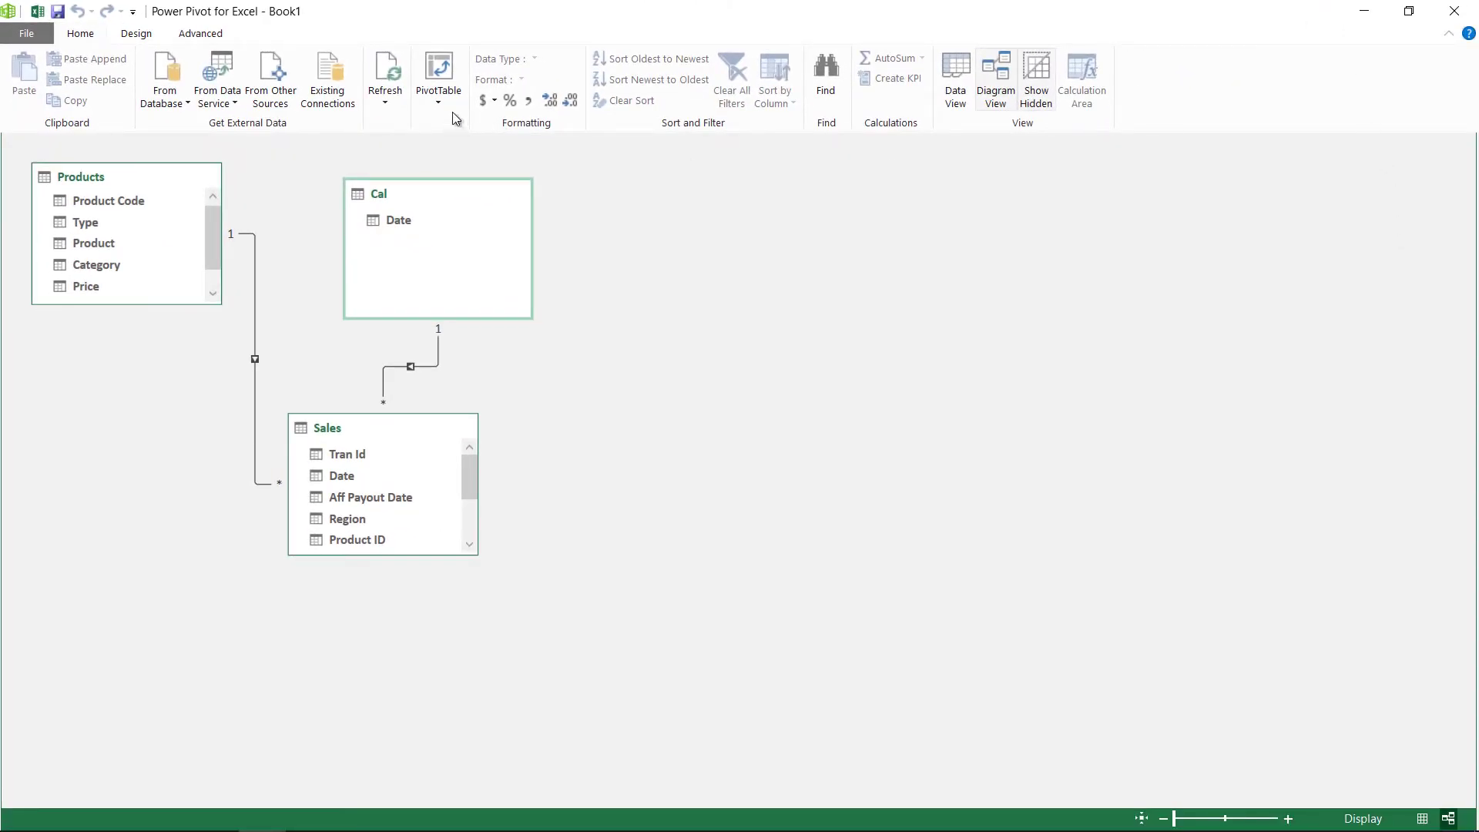
# Insert a PivotTable from the data model on a new worksheet and look through the Sales and Products fields
pyautogui.click(439, 73)
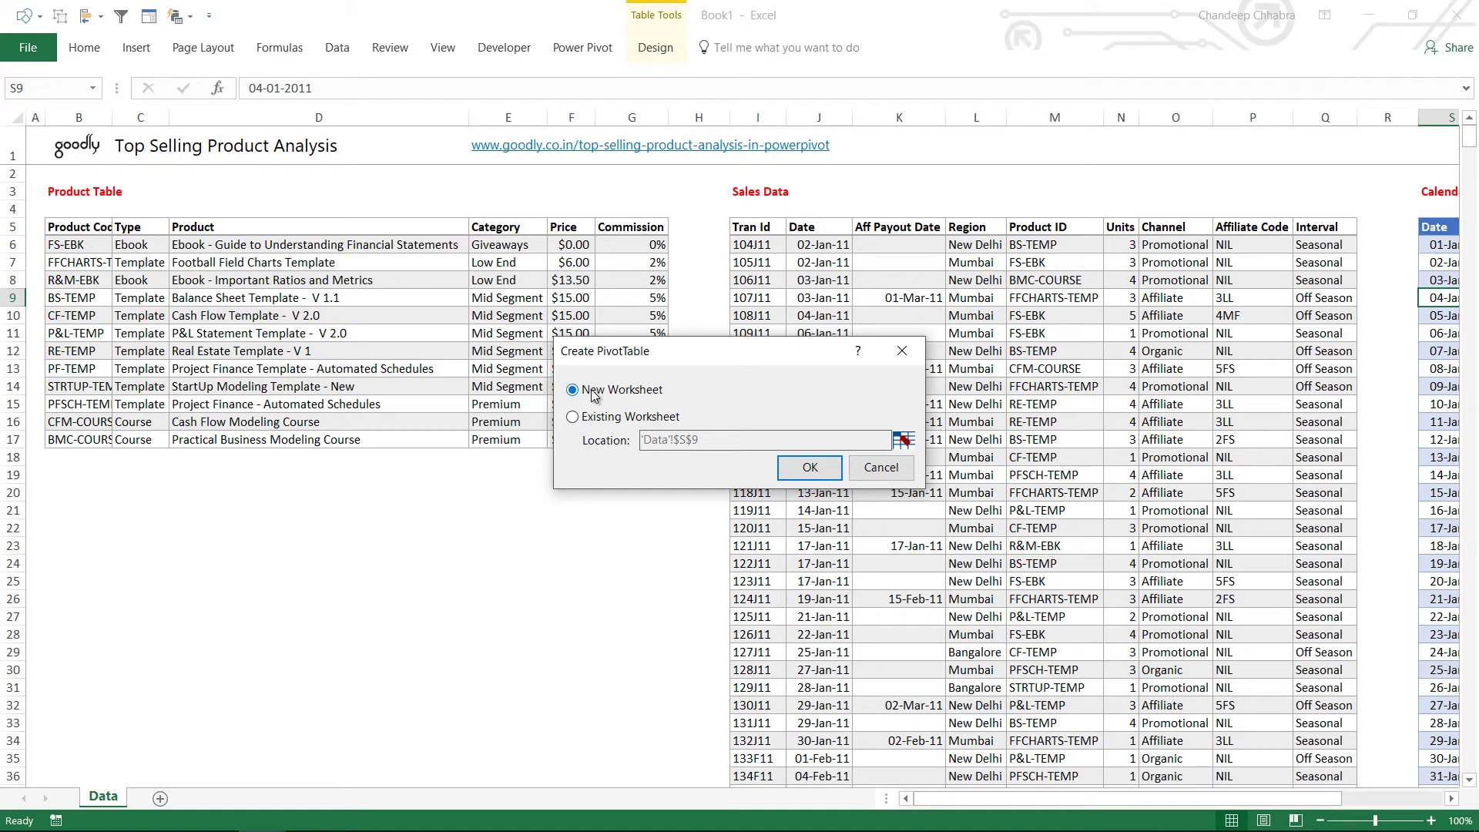
pyautogui.click(806, 468)
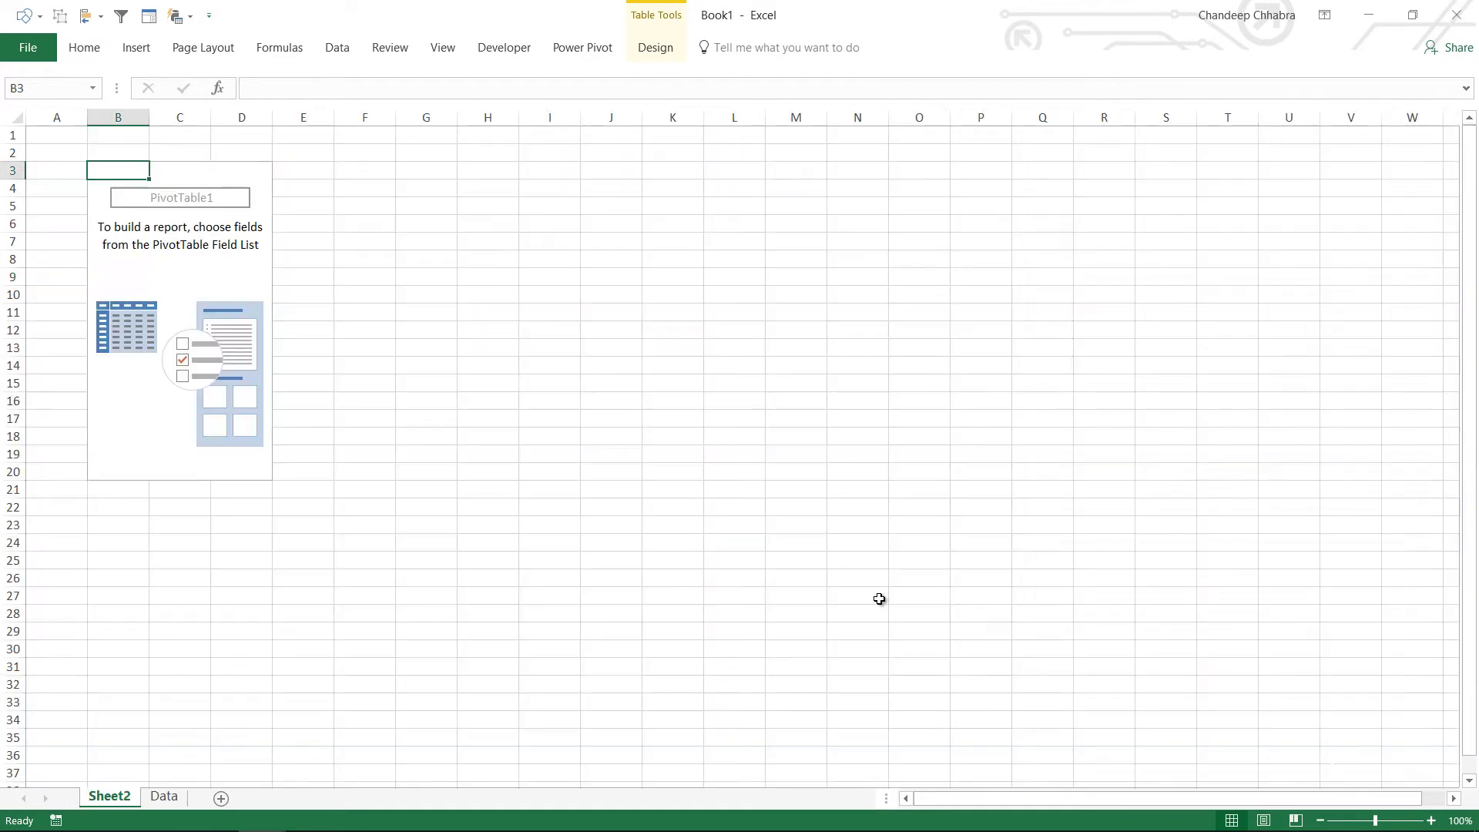
pyautogui.moveTo(1056, 153); pyautogui.dragTo(532, 127)
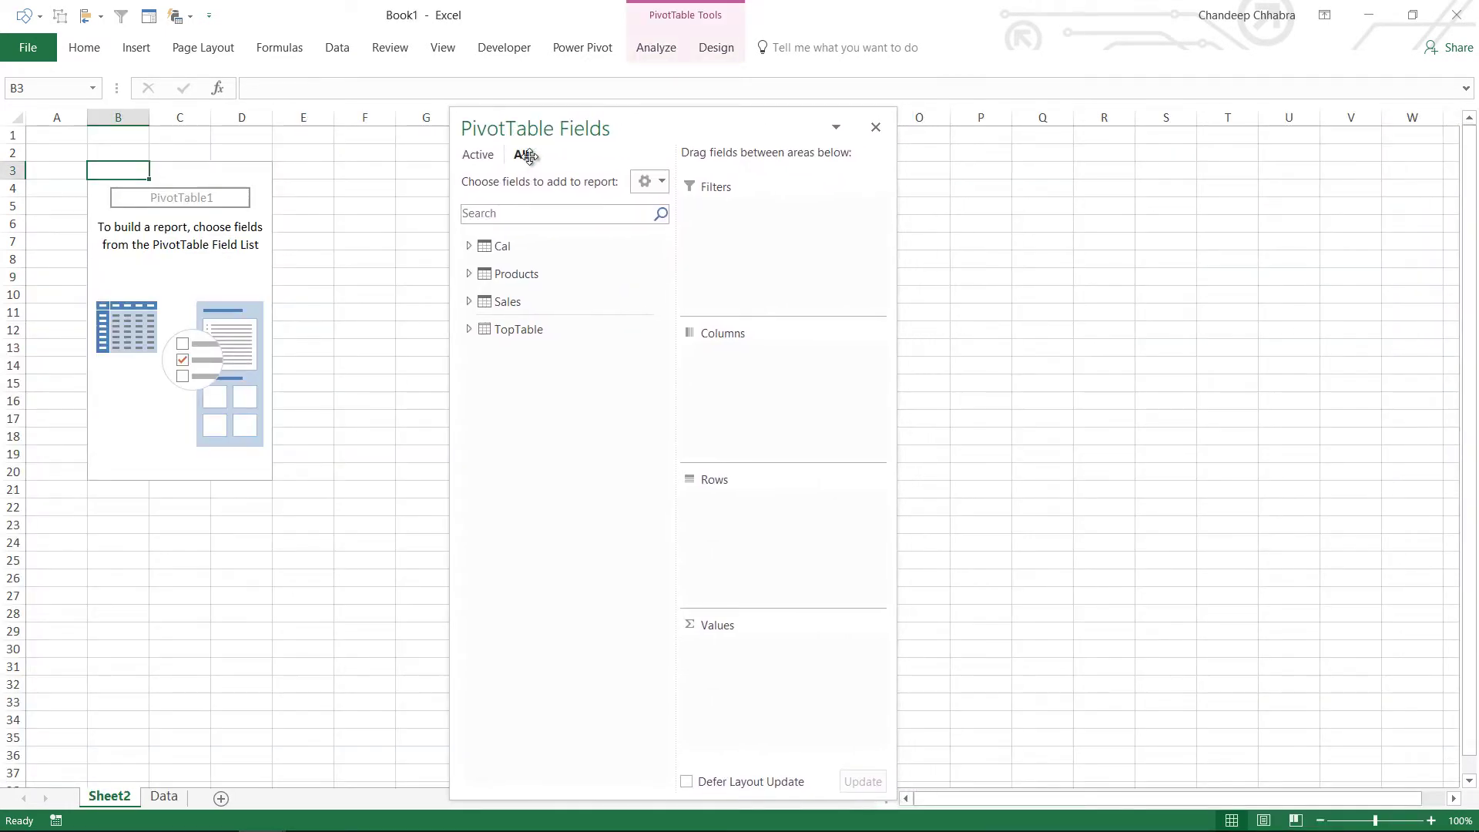
pyautogui.click(539, 307)
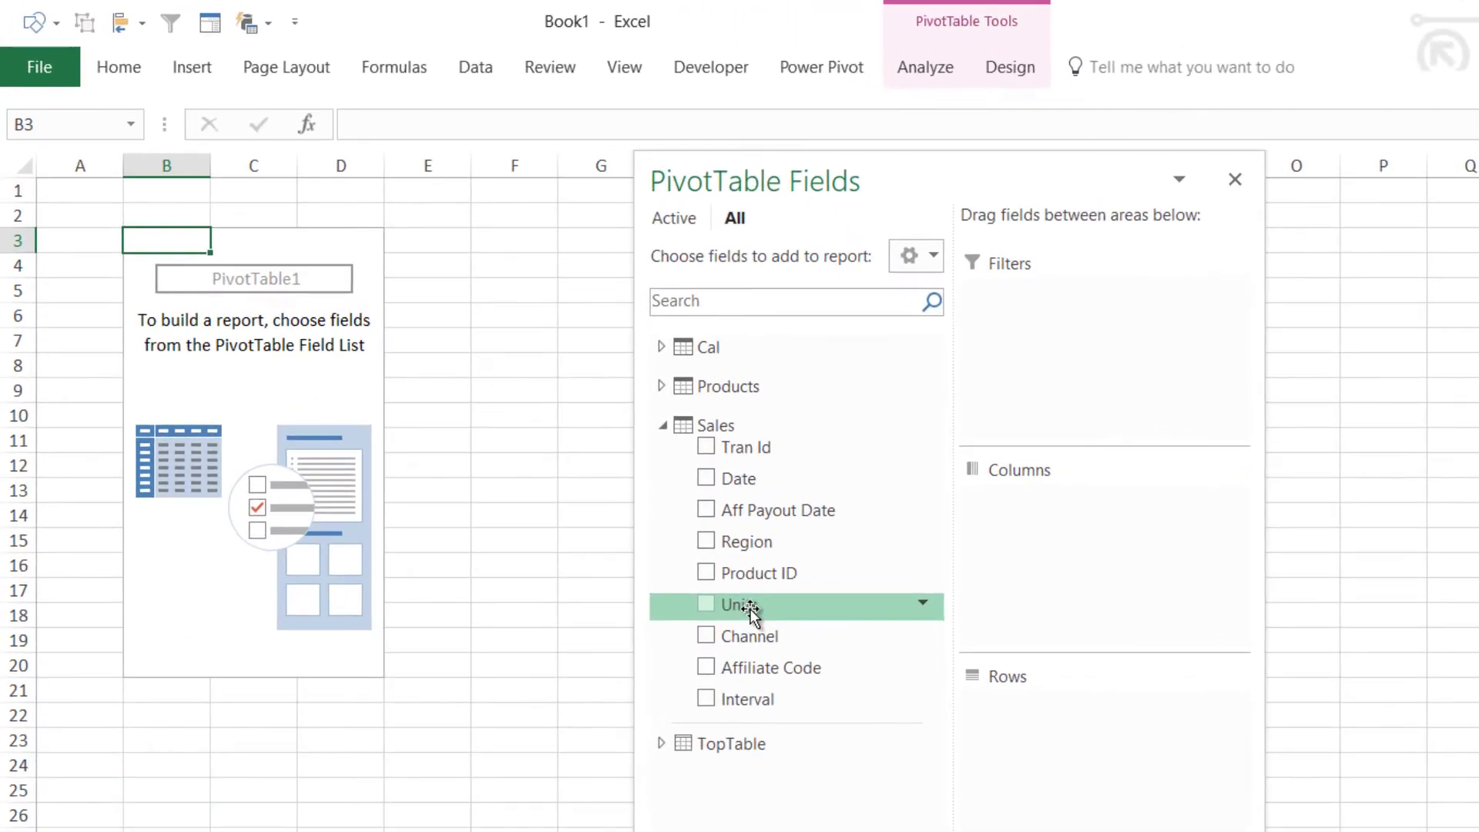
pyautogui.click(698, 428)
pyautogui.click(727, 383)
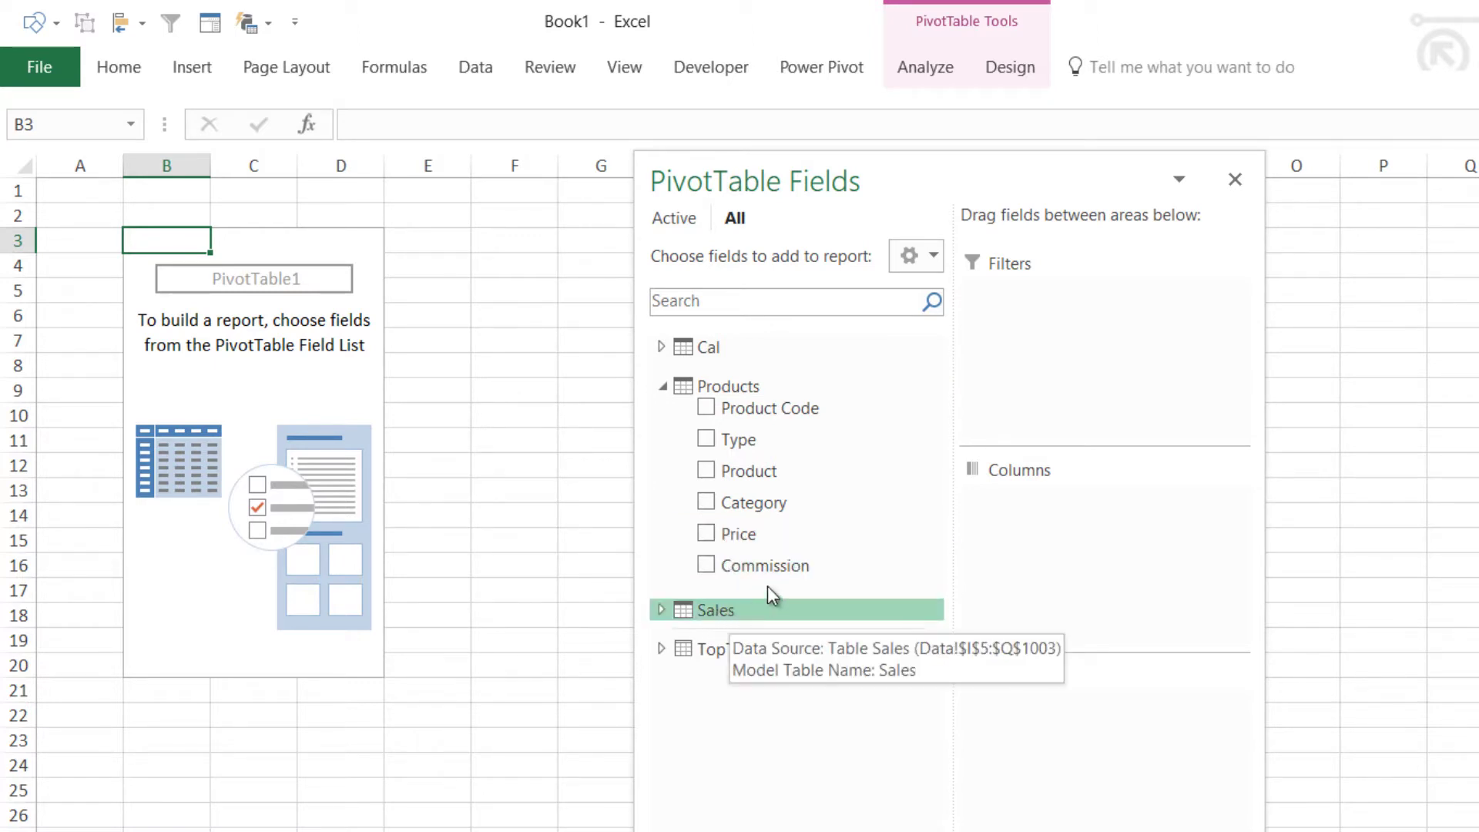
# Start a new measure in the Sales table and name it Total Sales
pyautogui.rightClick(729, 612)
pyautogui.click(763, 631)
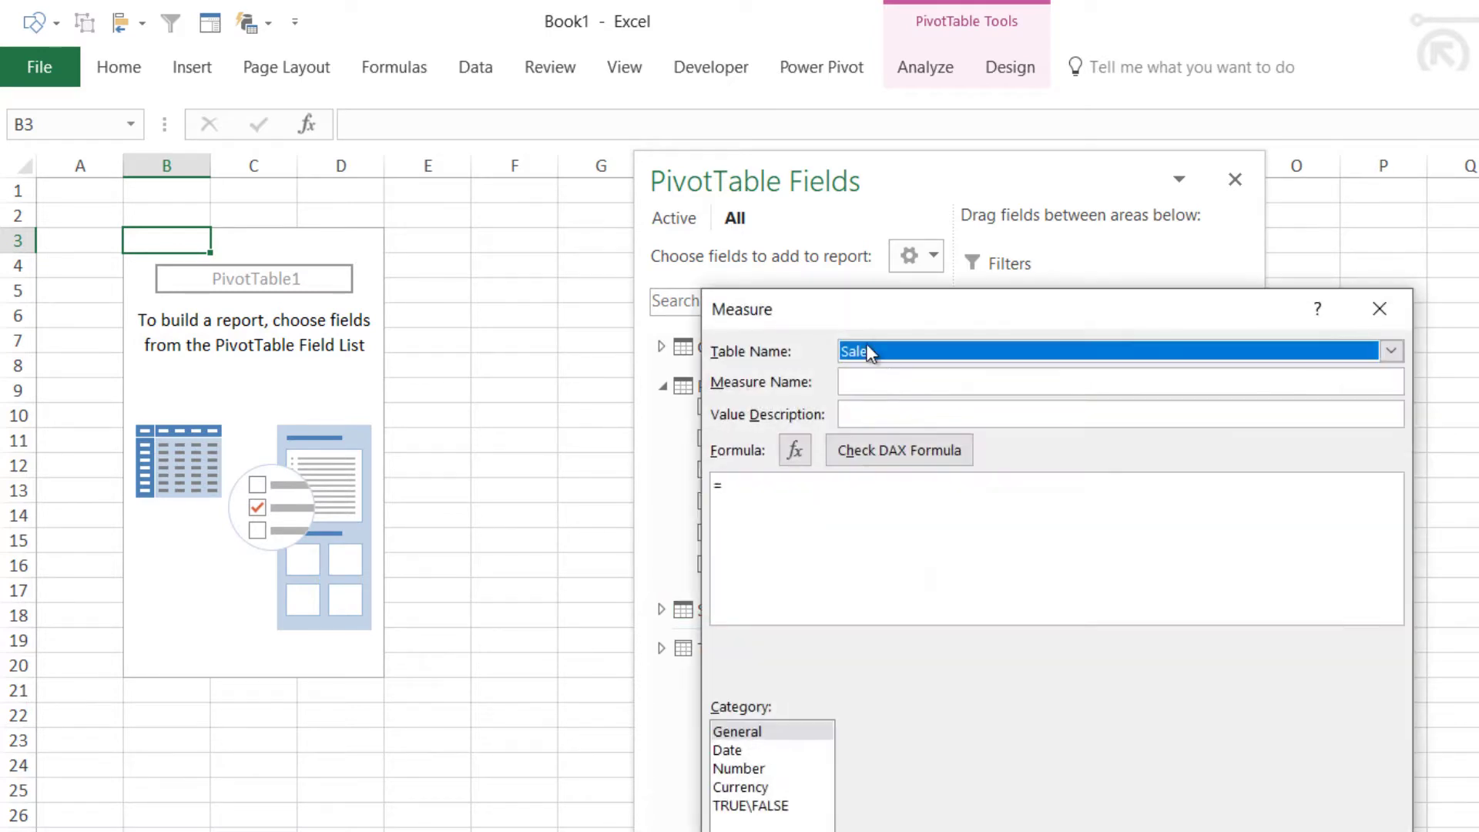
pyautogui.click(920, 382)
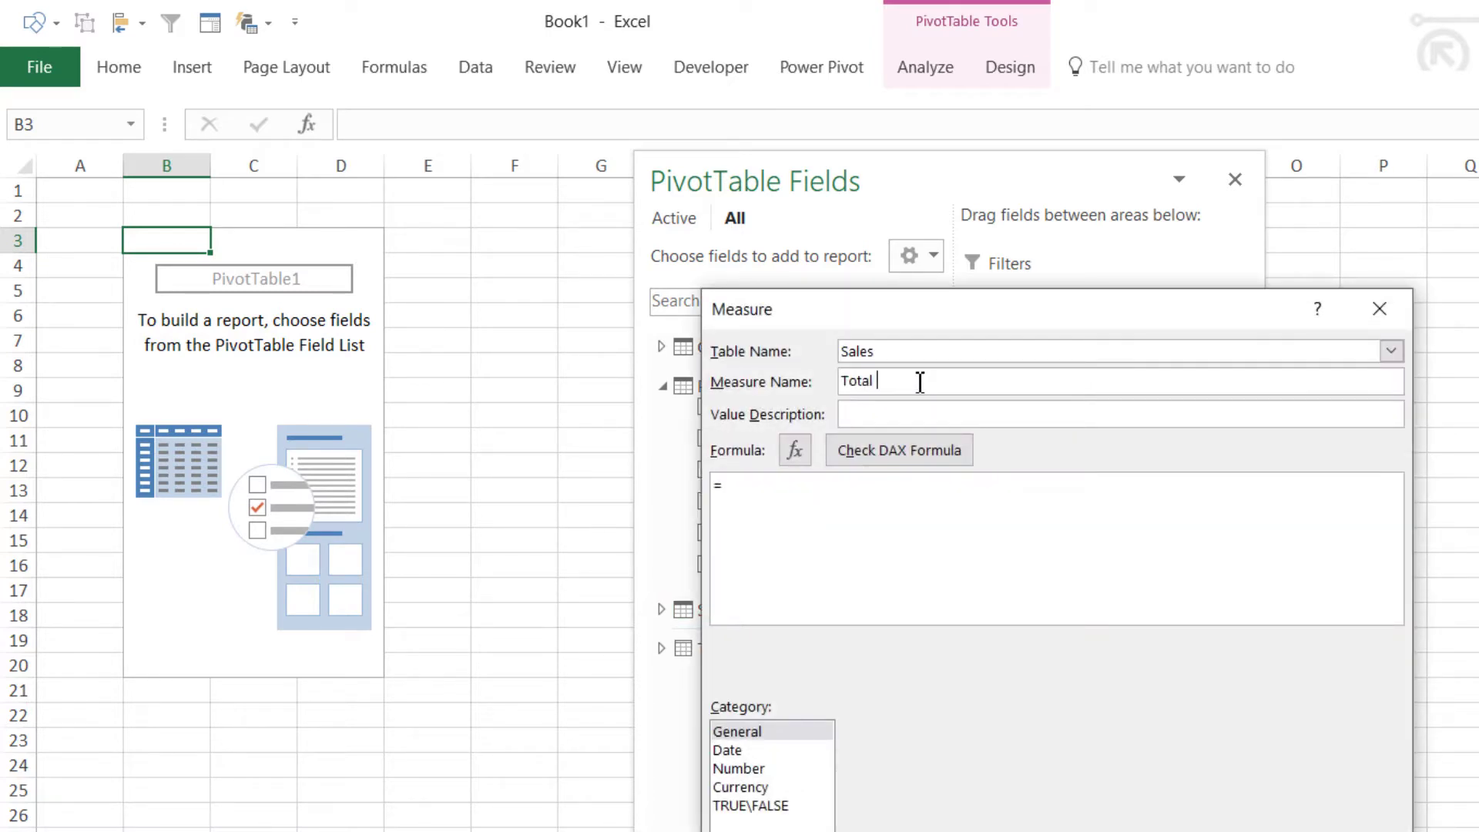
pyautogui.write('Total Sales')
# Enter the measure formula =SUMX(Sales,RELATED(Products[Price])*Sales[Units])
pyautogui.press('Tab')
pyautogui.press('Tab')
pyautogui.press('Tab')
pyautogui.write('sumx')
pyautogui.press('Tab')
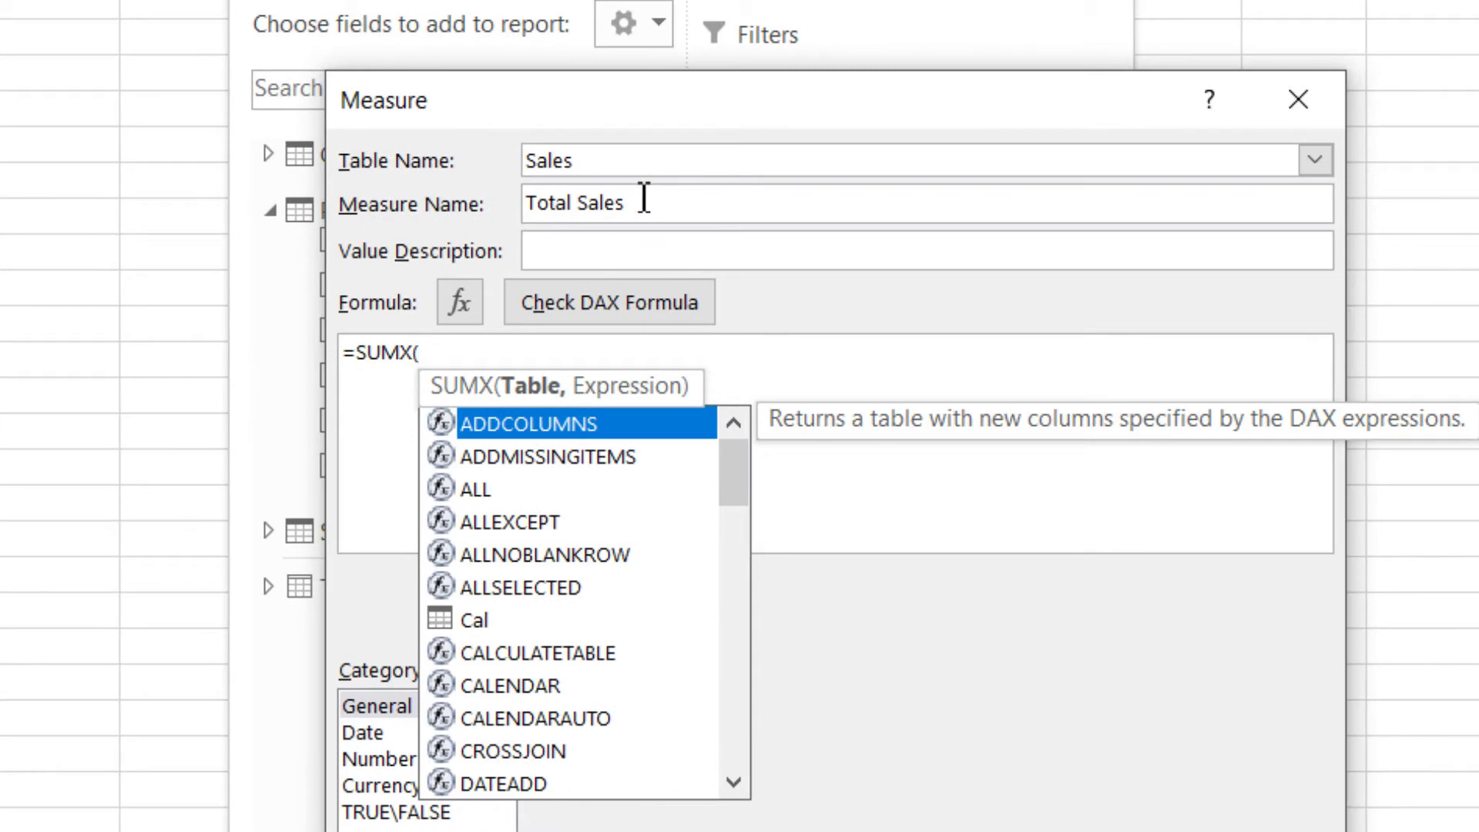
pyautogui.write('Sales')
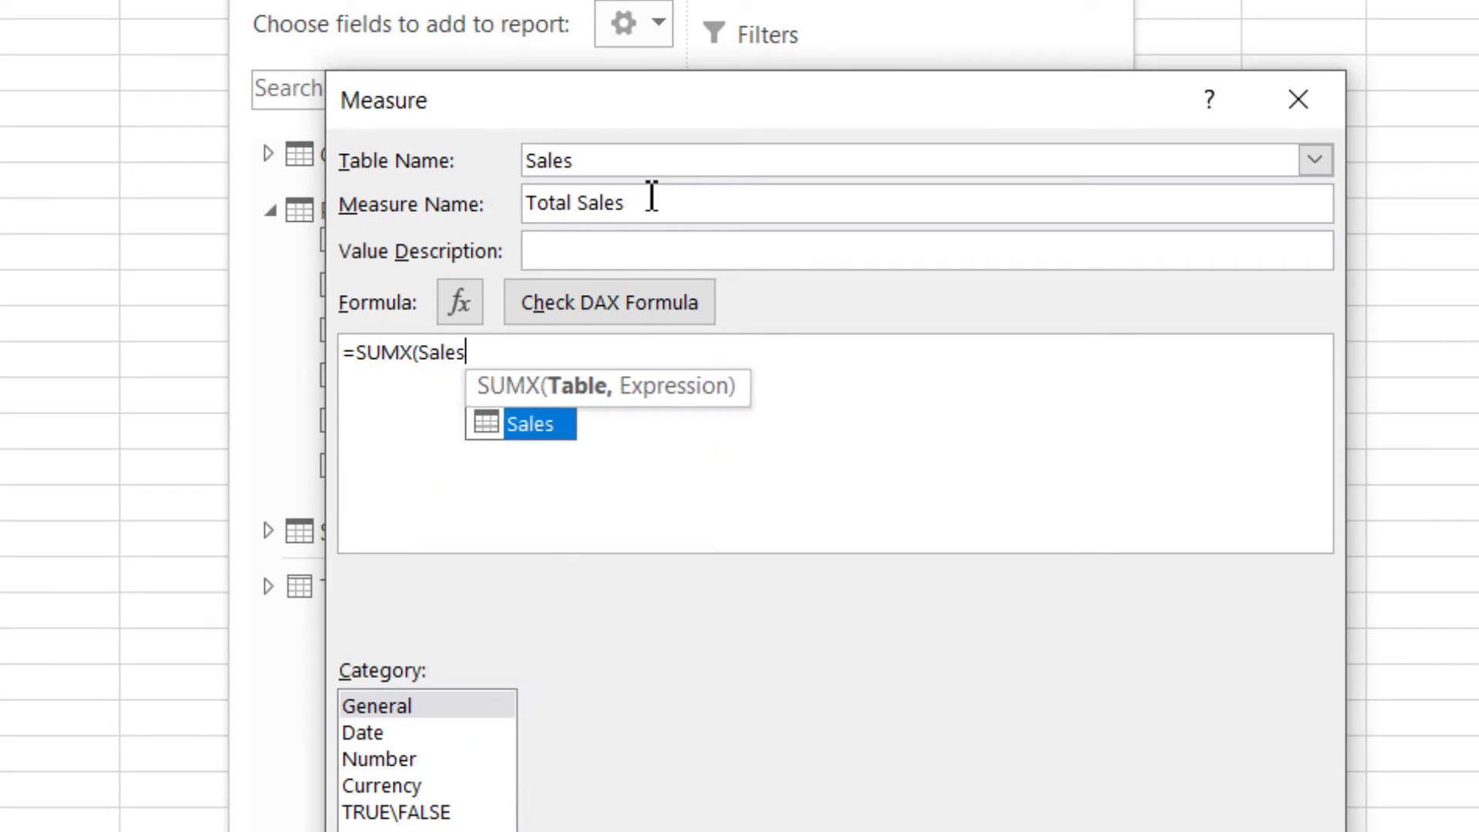
pyautogui.write(',rel')
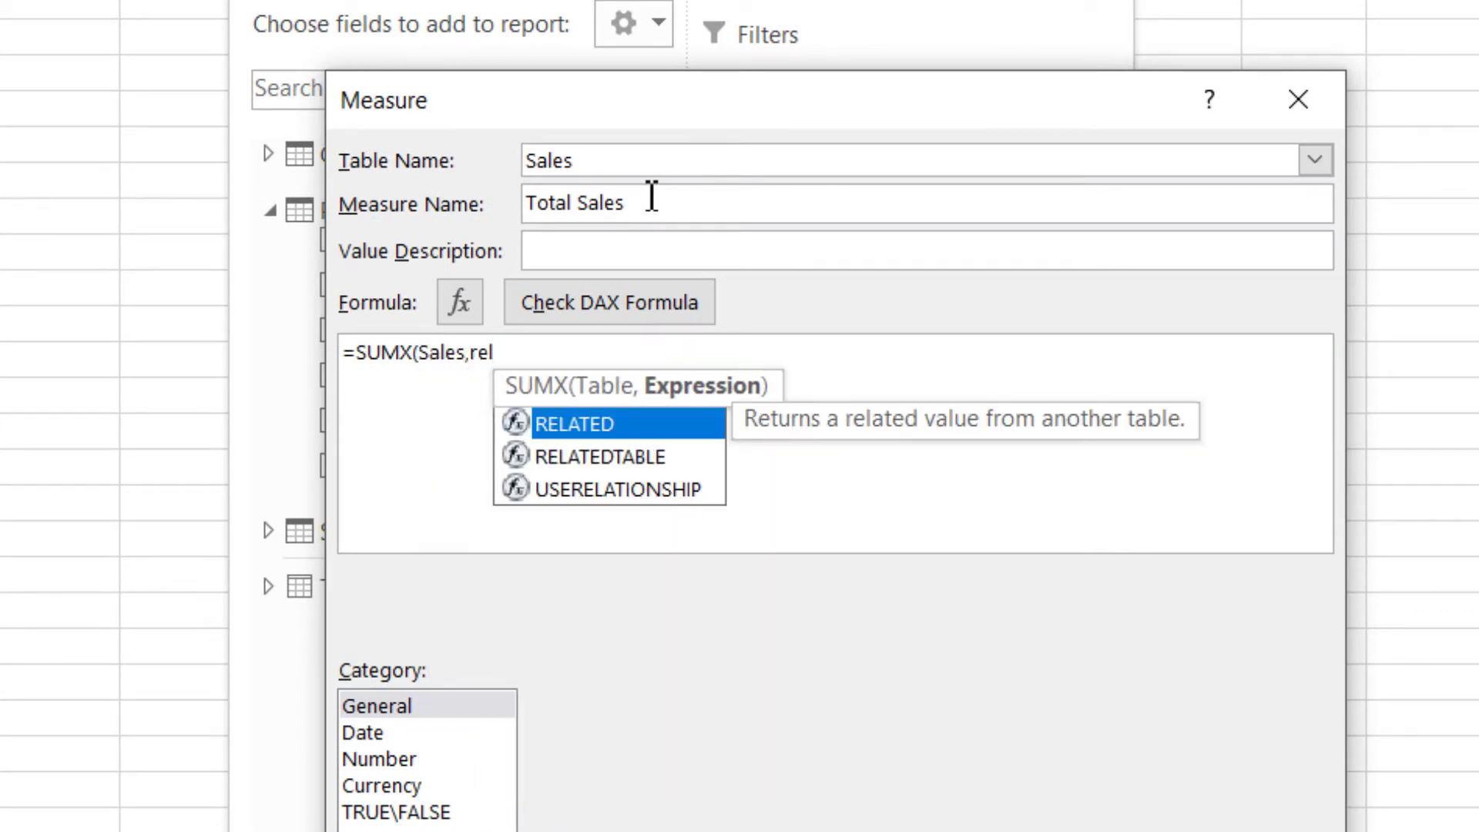
pyautogui.press('Tab')
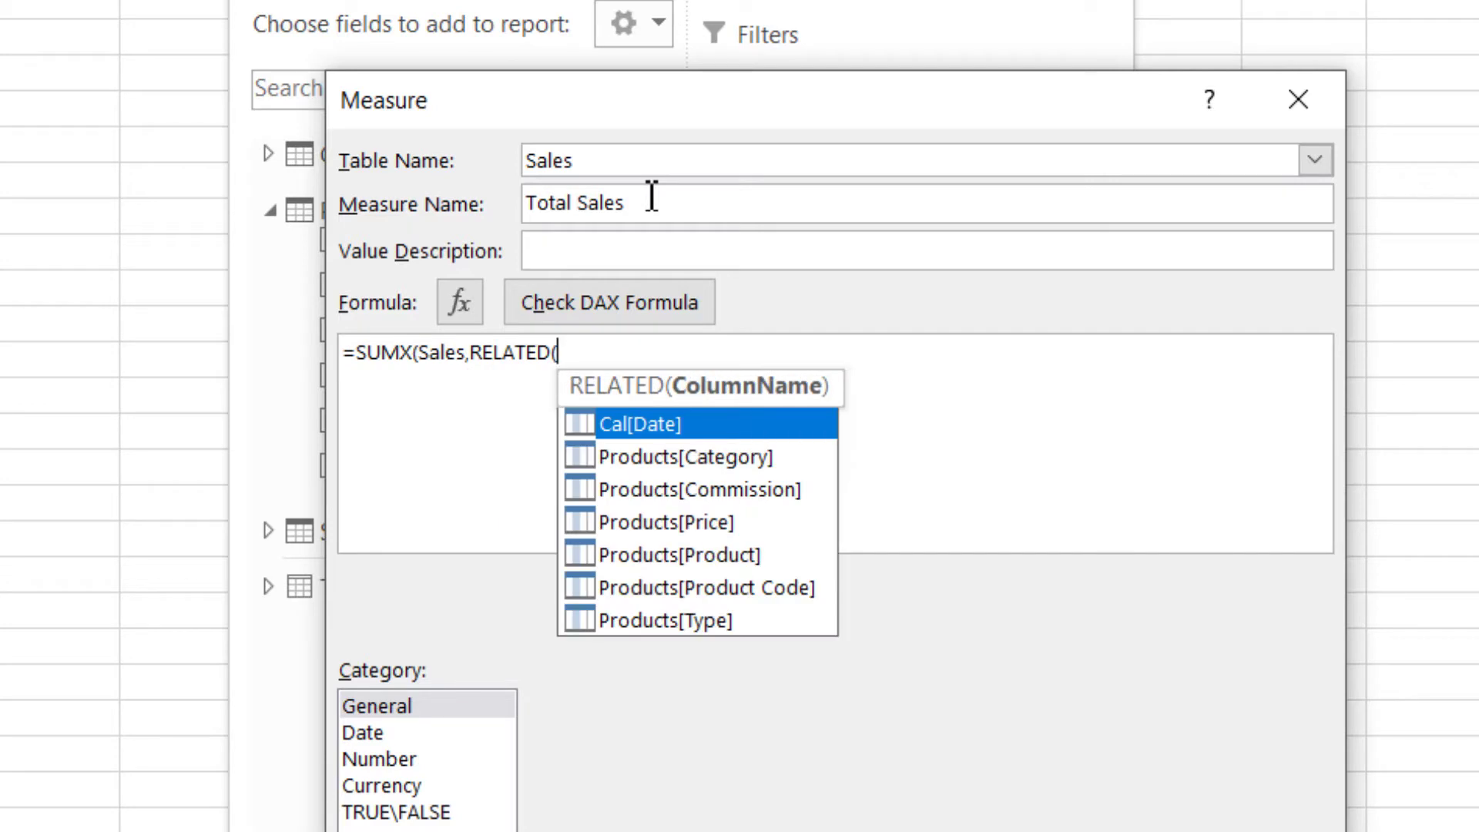
pyautogui.press('Down')
pyautogui.press('Down')
pyautogui.press('Down')
pyautogui.press('Tab')
pyautogui.write(')*')
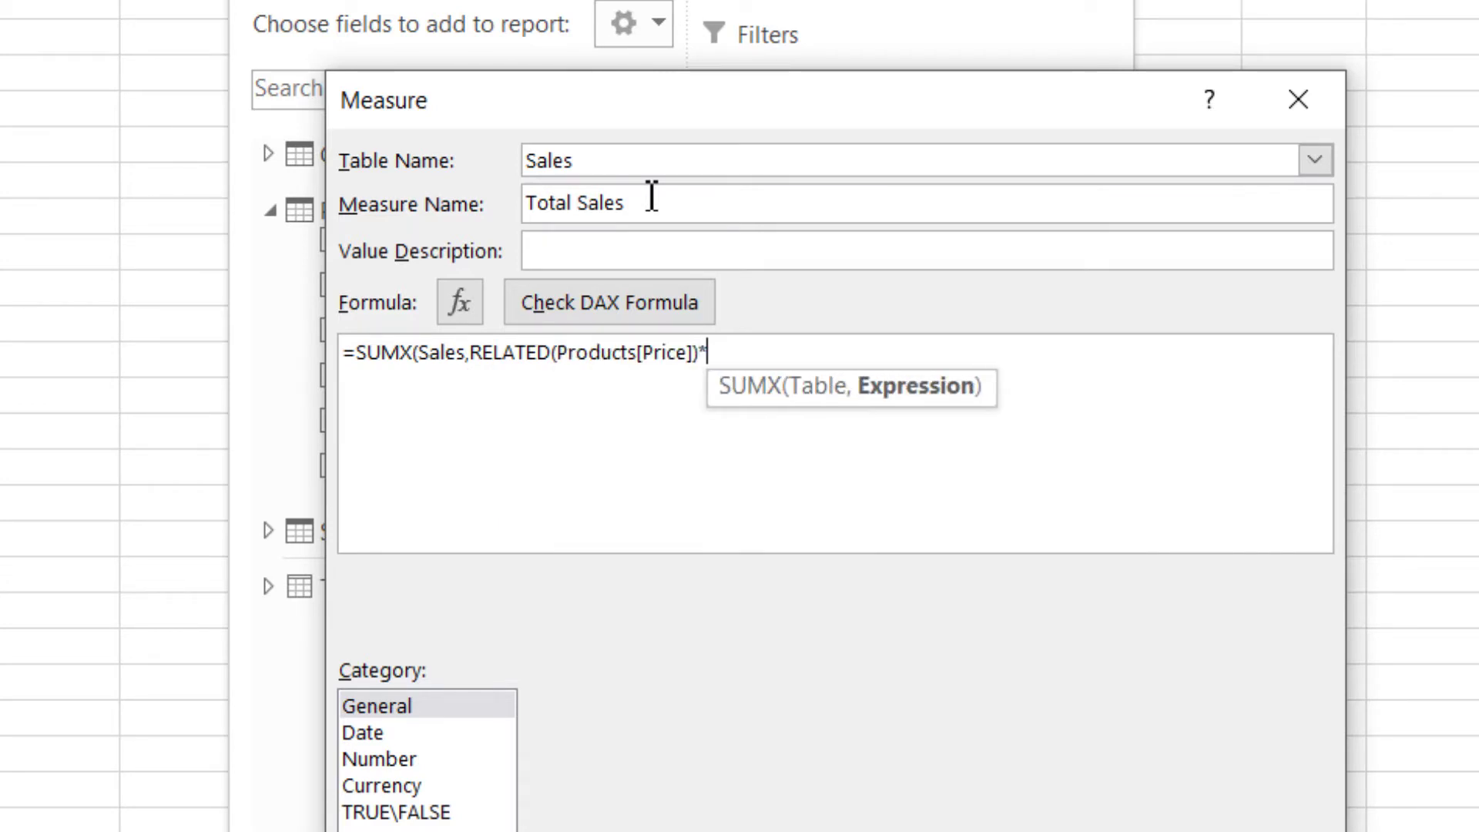
pyautogui.write('unit')
pyautogui.press('Tab')
pyautogui.write(')')
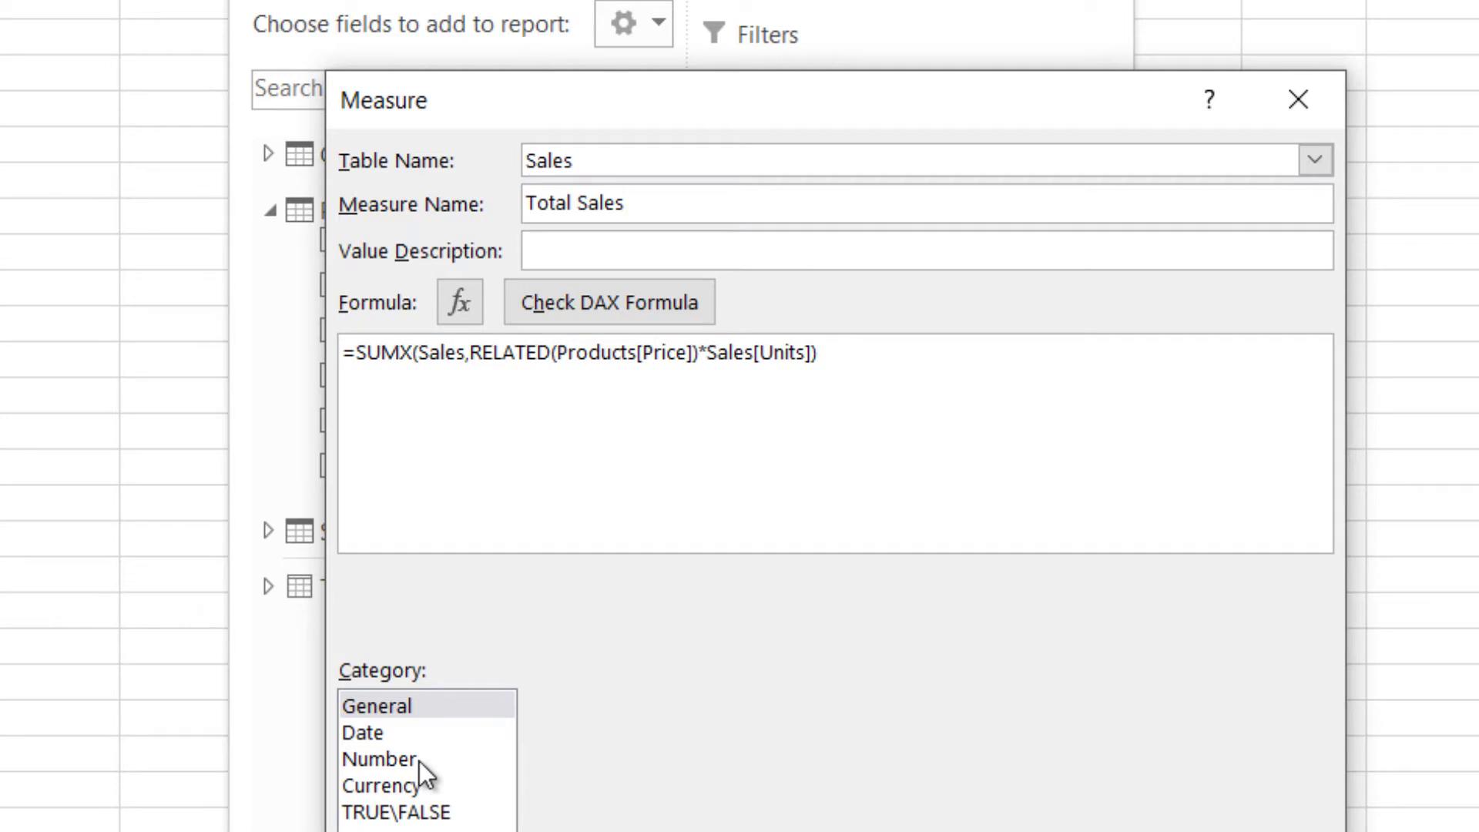
# Format the measure as Currency with the $ English (United States) symbol and save it
pyautogui.click(412, 782)
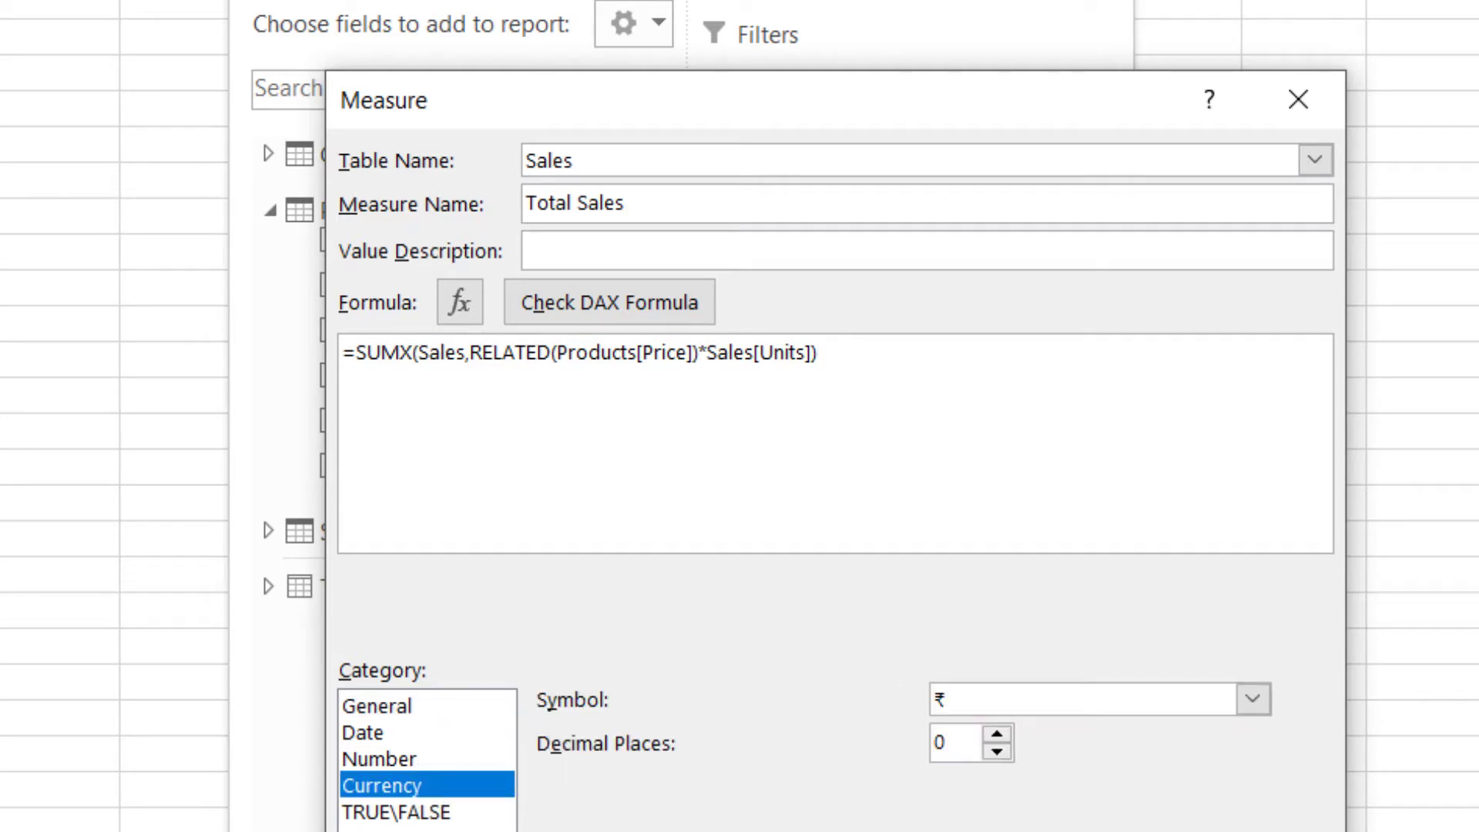
pyautogui.click(1150, 697)
pyautogui.click(1151, 692)
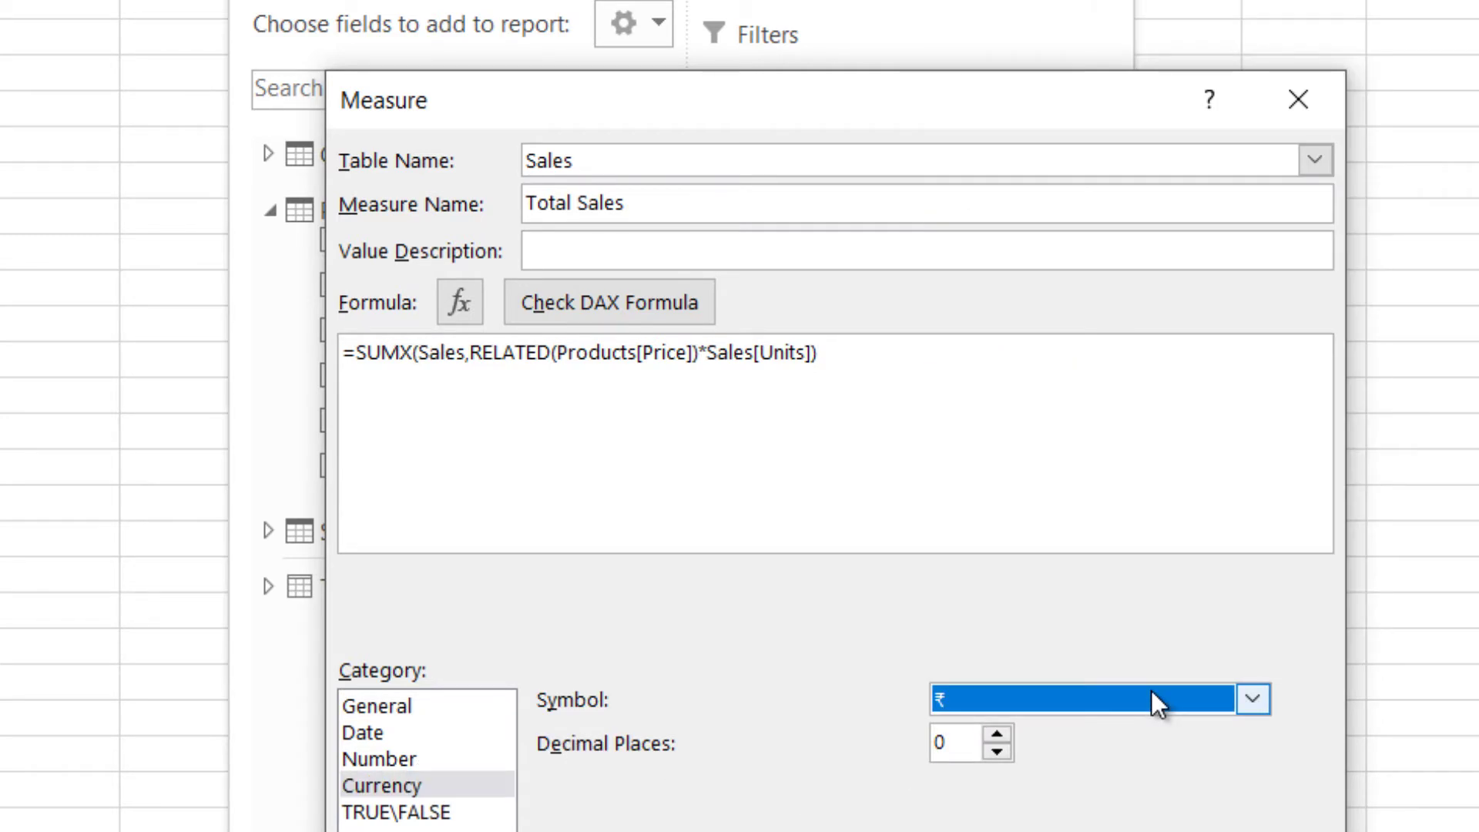
pyautogui.click(1151, 692)
pyautogui.scroll(-5, 1227, 530)
pyautogui.click(1218, 485)
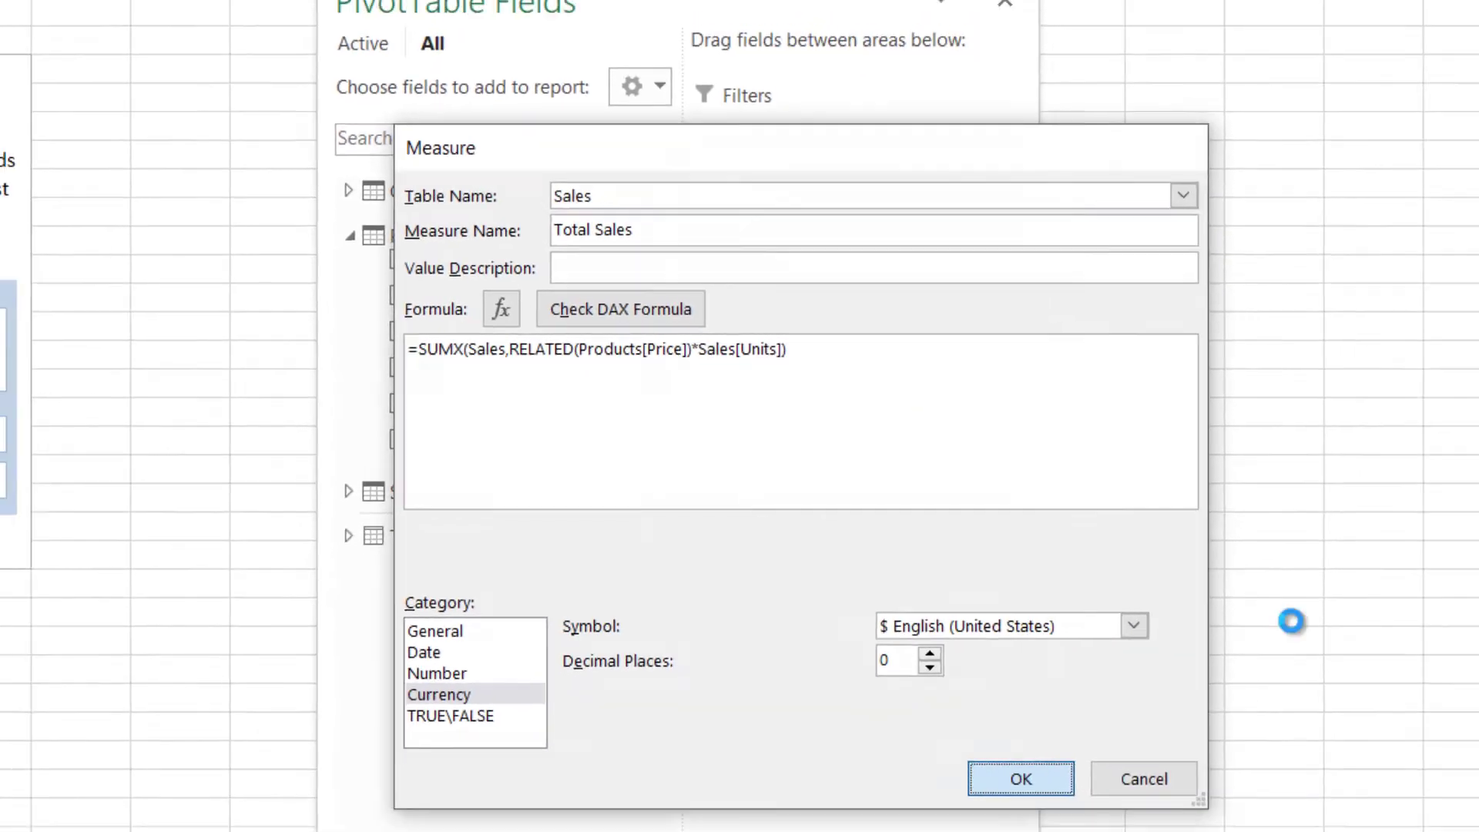
pyautogui.press('Return')
# Place Total Sales in the PivotTable values and the Cal table's Date field in the rows
pyautogui.moveTo(588, 655); pyautogui.dragTo(805, 650)
pyautogui.click(539, 273)
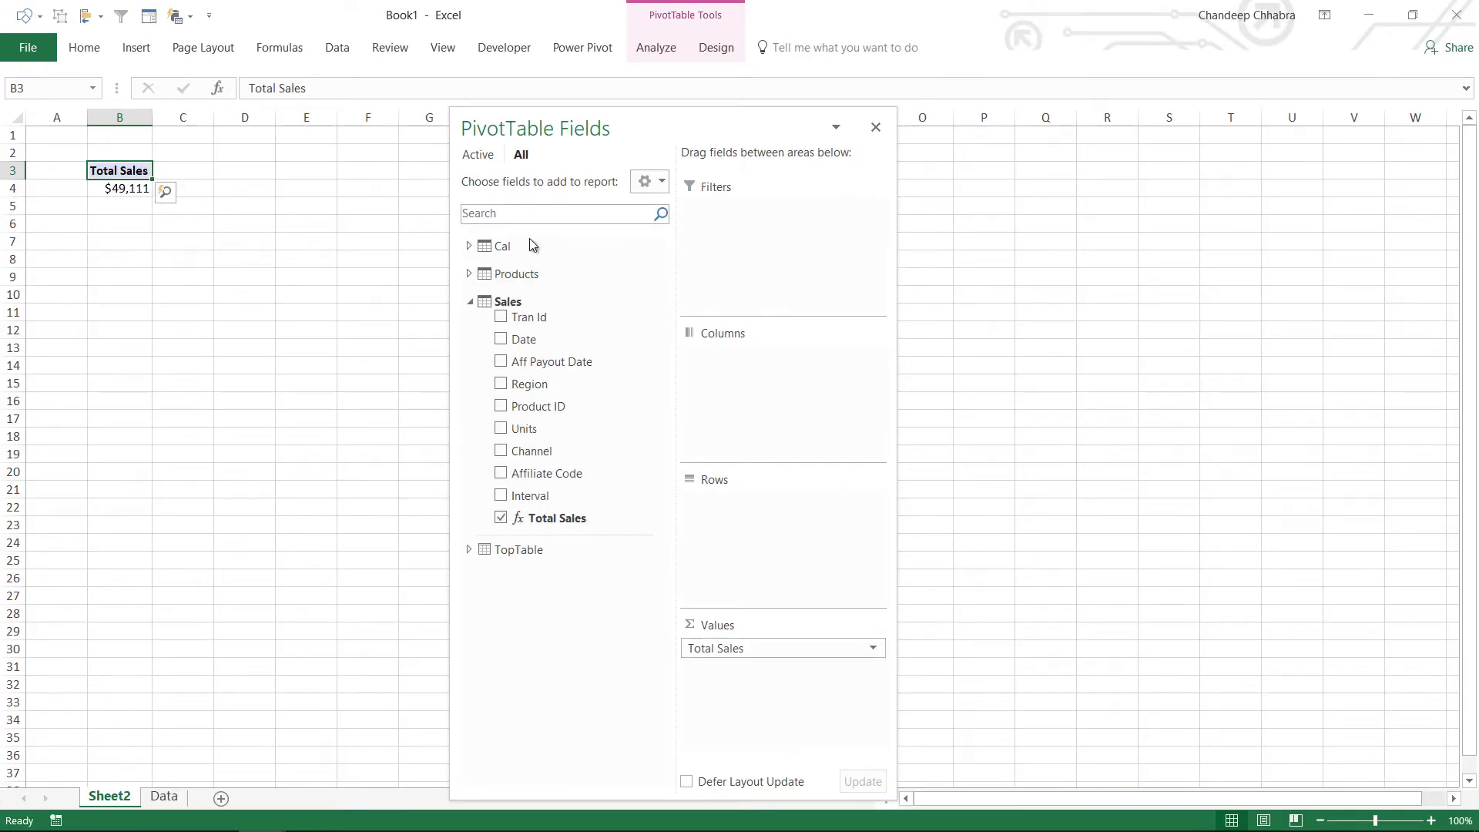
pyautogui.click(535, 245)
pyautogui.moveTo(531, 262); pyautogui.dragTo(770, 513)
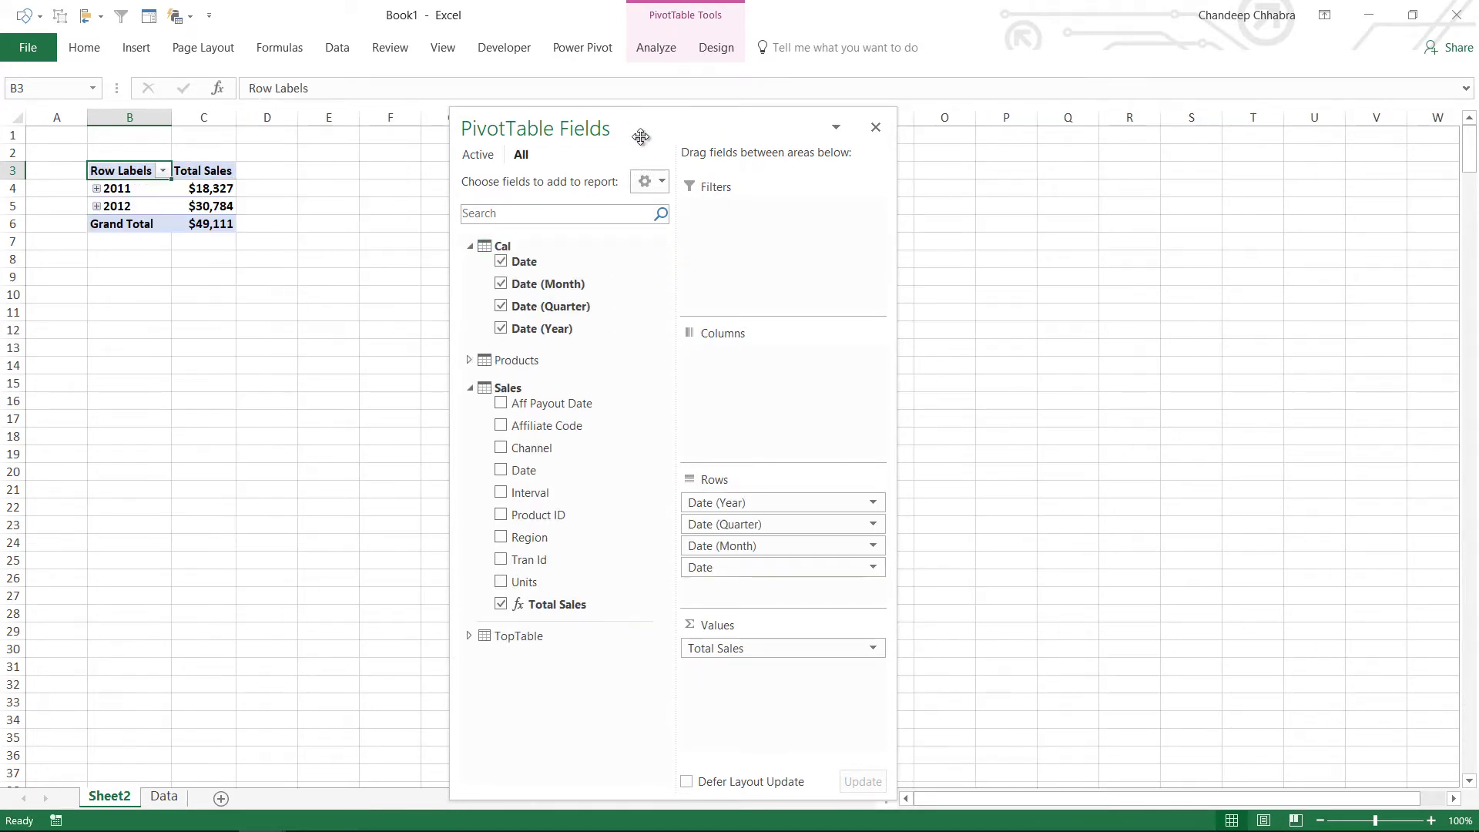
# Remove Date (Quarter) and Date from the PivotTable rows, keeping Date (Year) and Date (Month)
pyautogui.moveTo(641, 135); pyautogui.dragTo(733, 142)
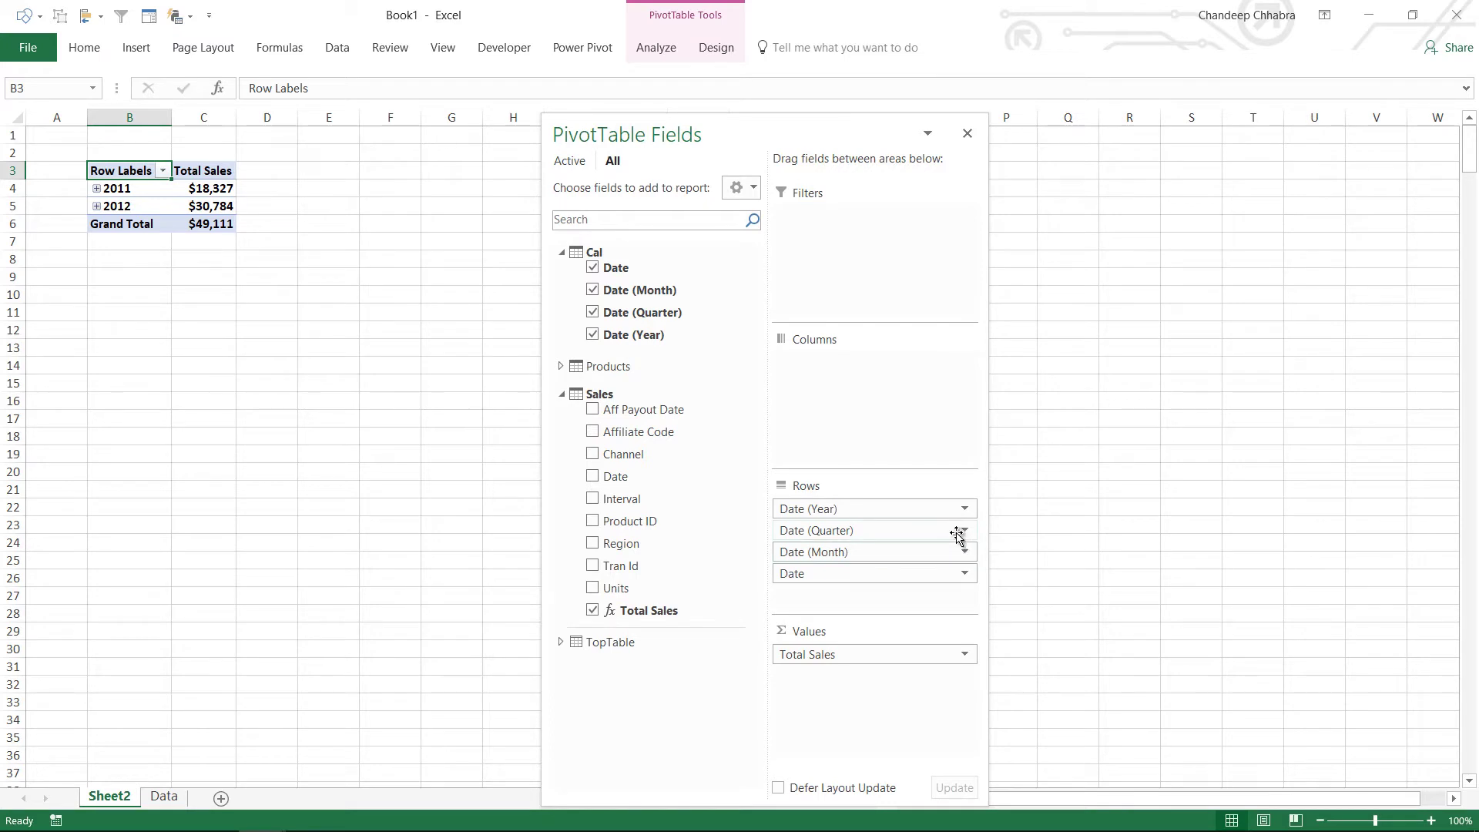
pyautogui.moveTo(966, 534); pyautogui.dragTo(1071, 529)
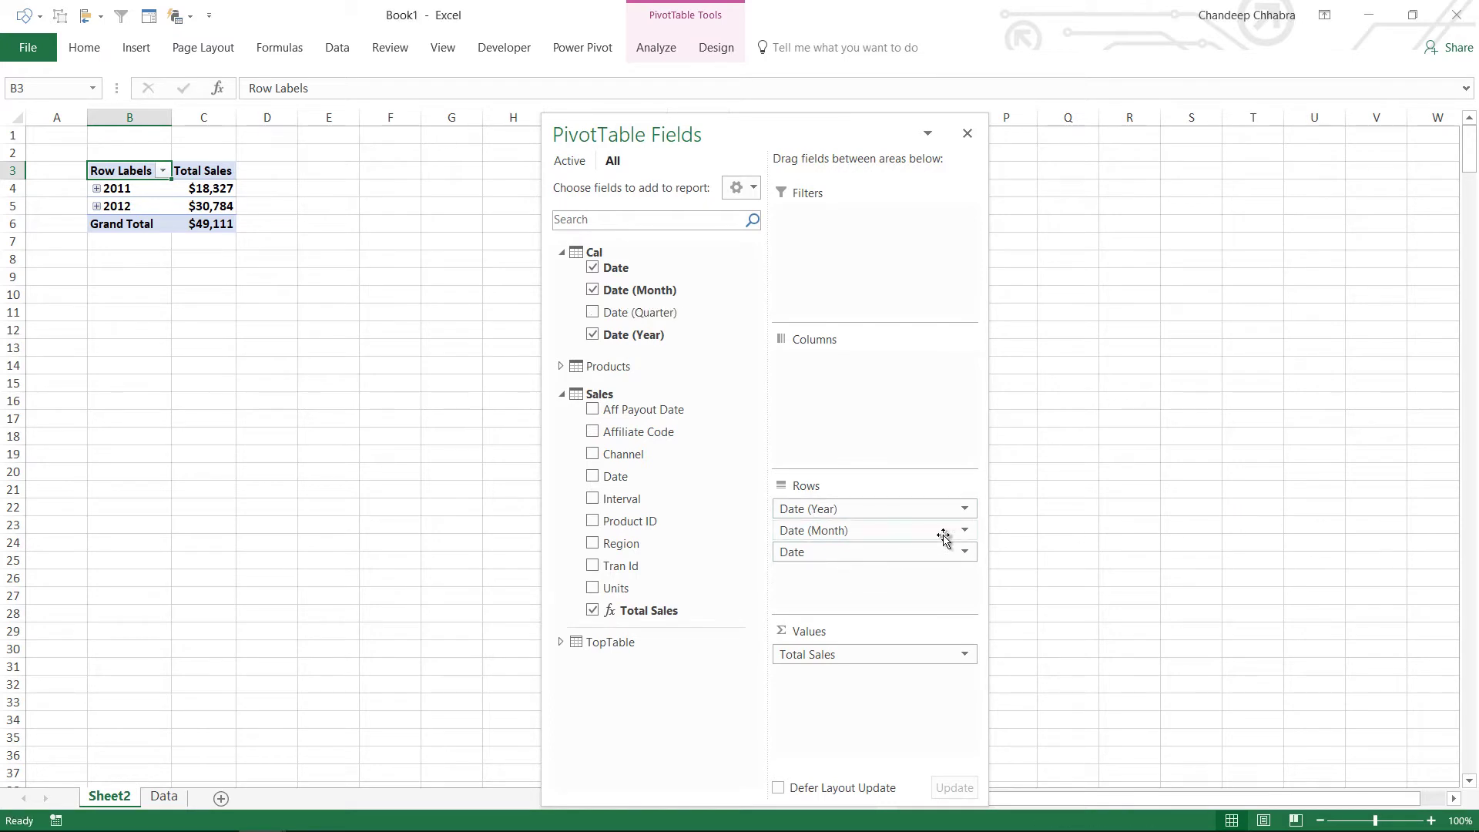
pyautogui.moveTo(841, 553); pyautogui.dragTo(1024, 519)
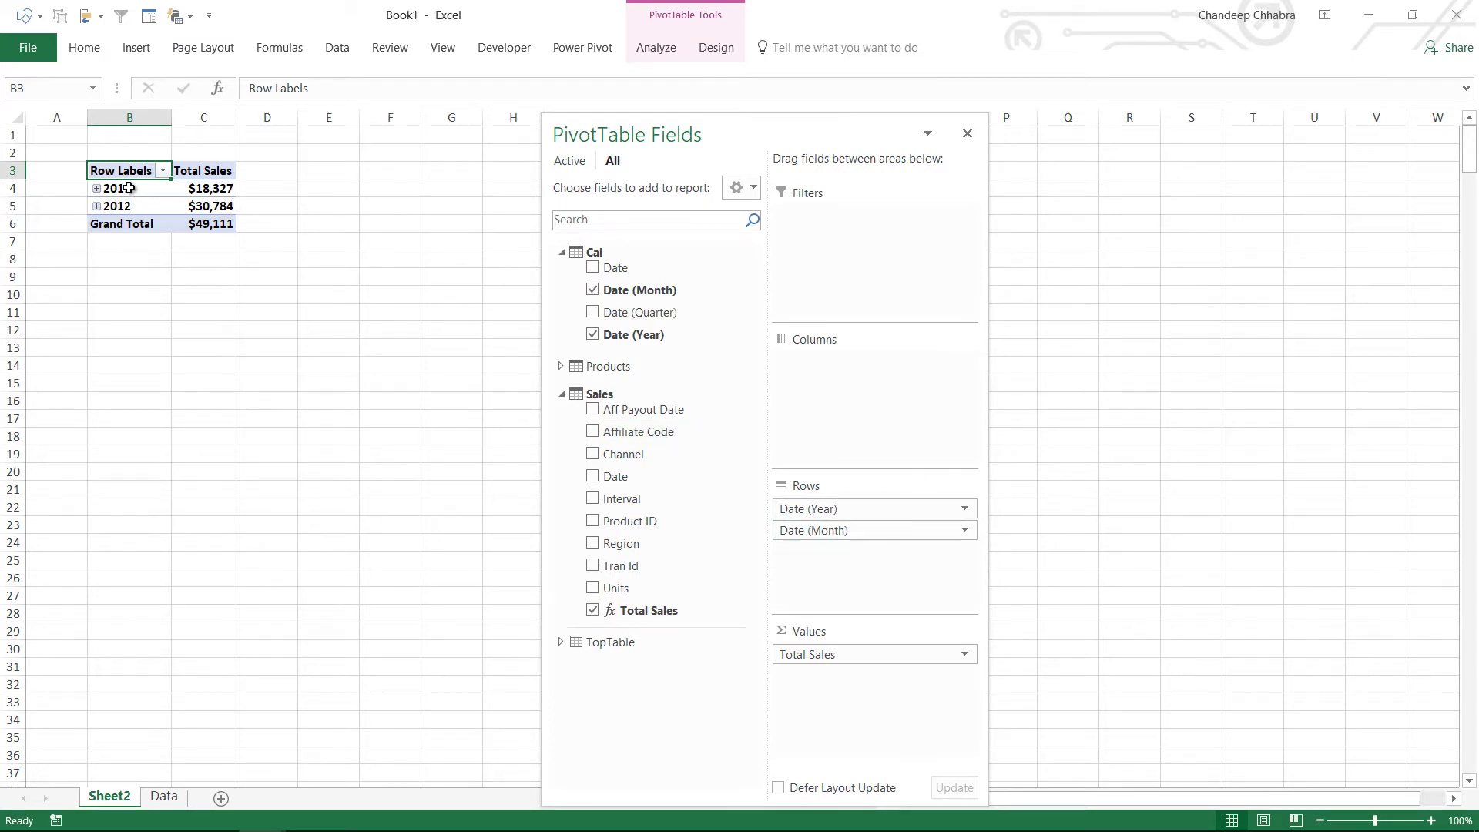
# Apply the first Light style to the PivotTable and switch its report layout to tabular form
pyautogui.click(664, 54)
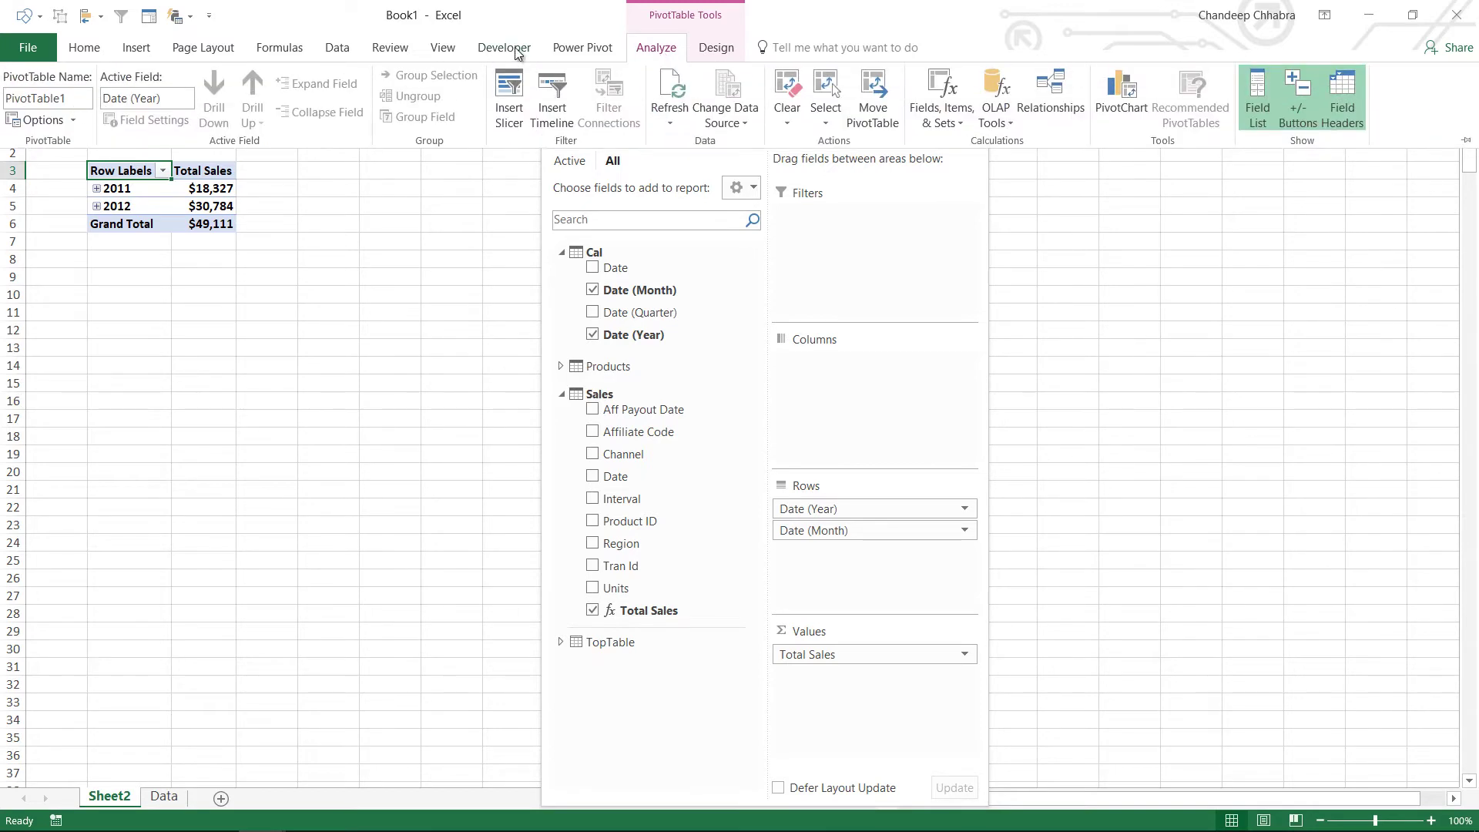
pyautogui.click(712, 49)
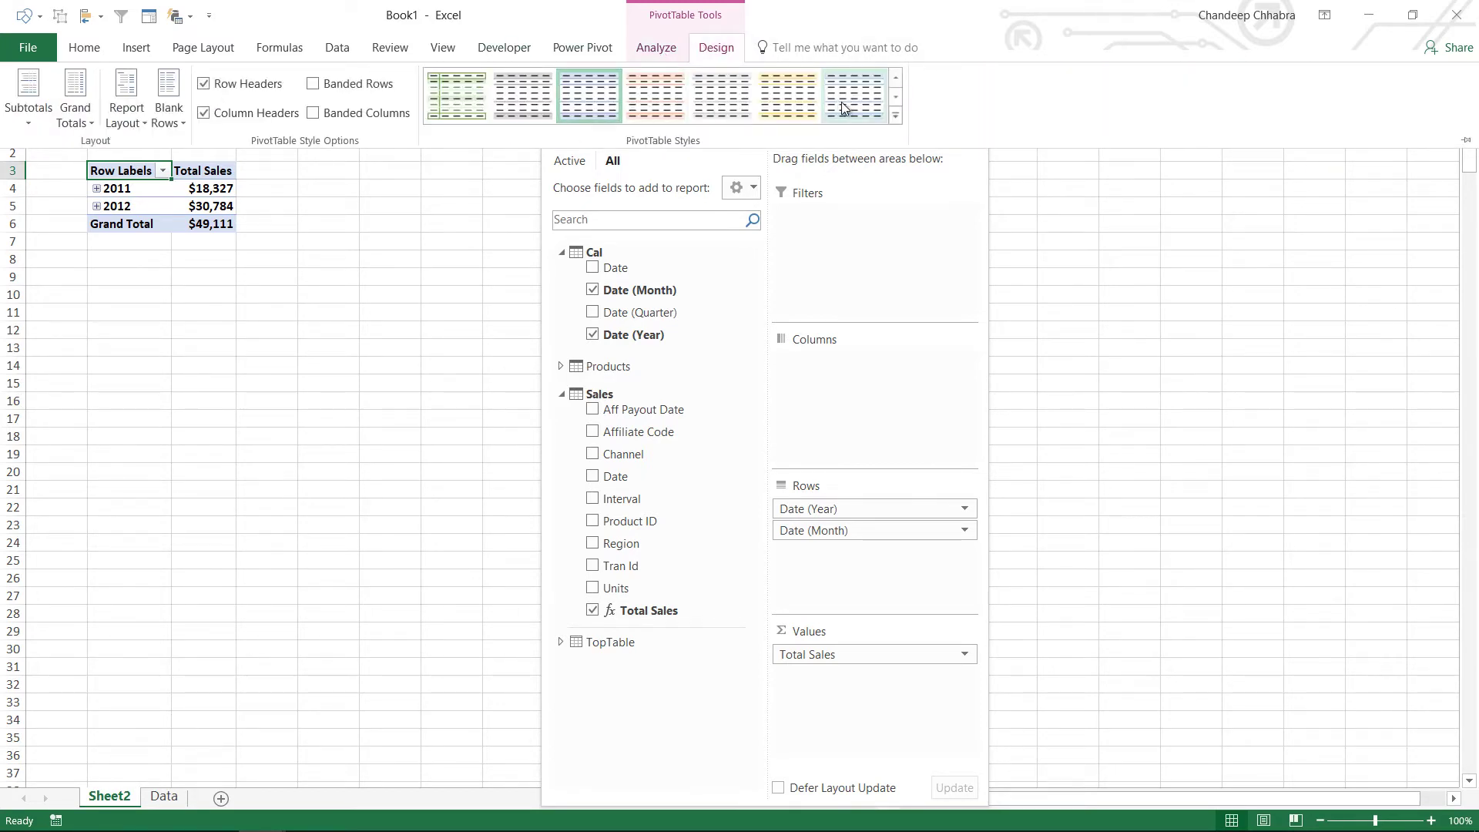
pyautogui.click(900, 122)
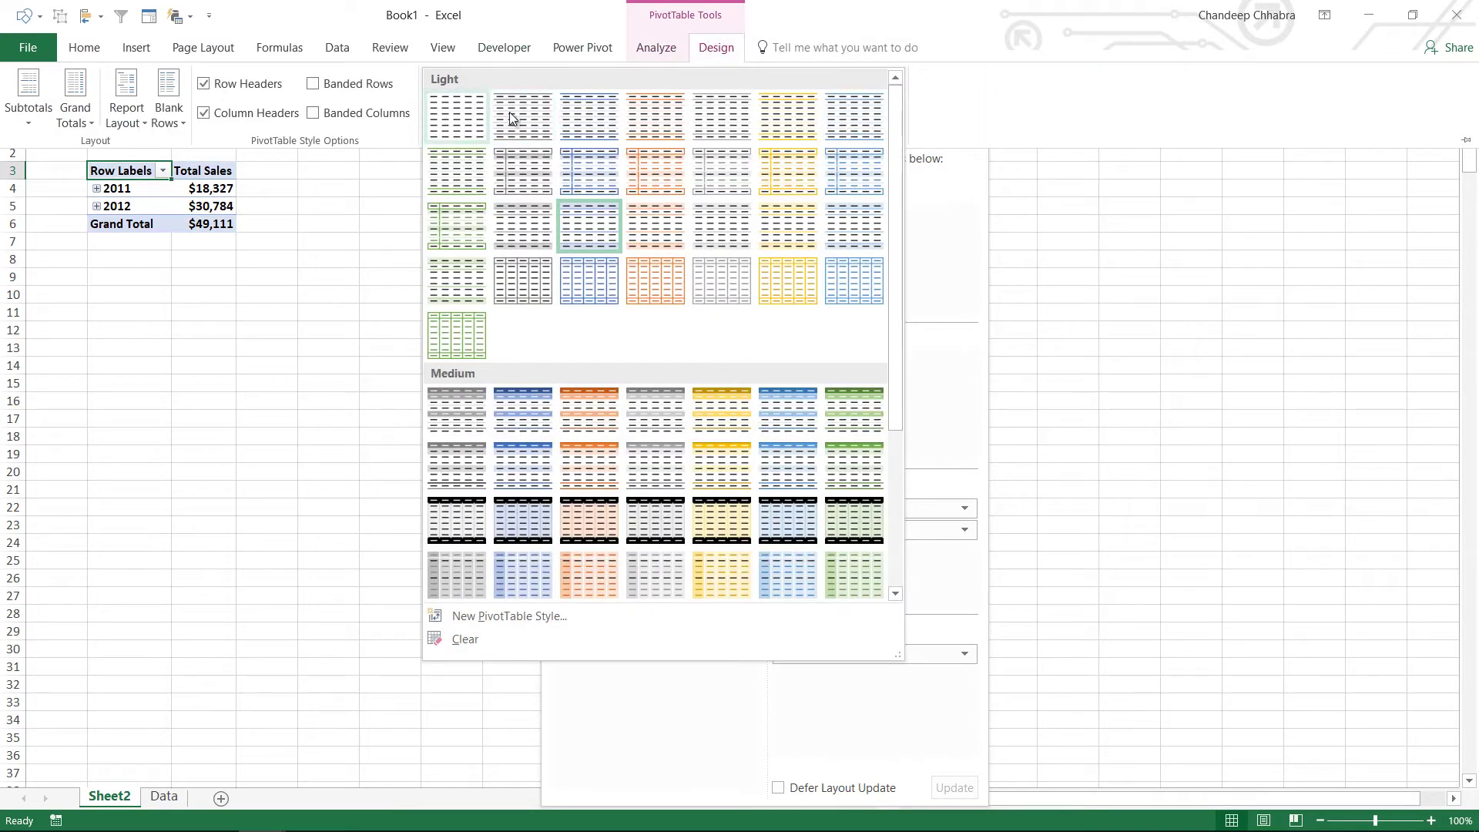
pyautogui.click(312, 123)
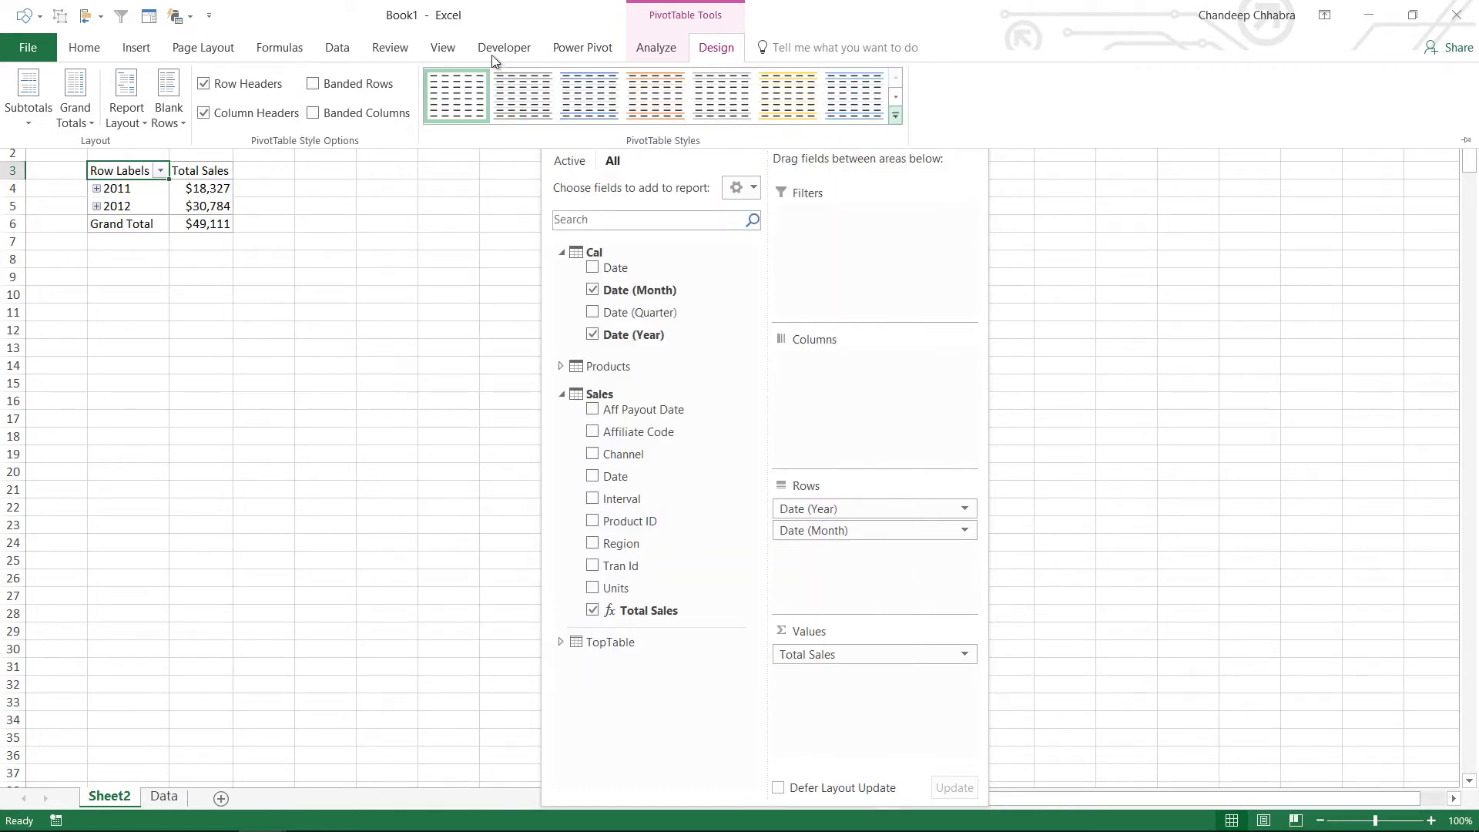
pyautogui.click(127, 113)
pyautogui.click(155, 248)
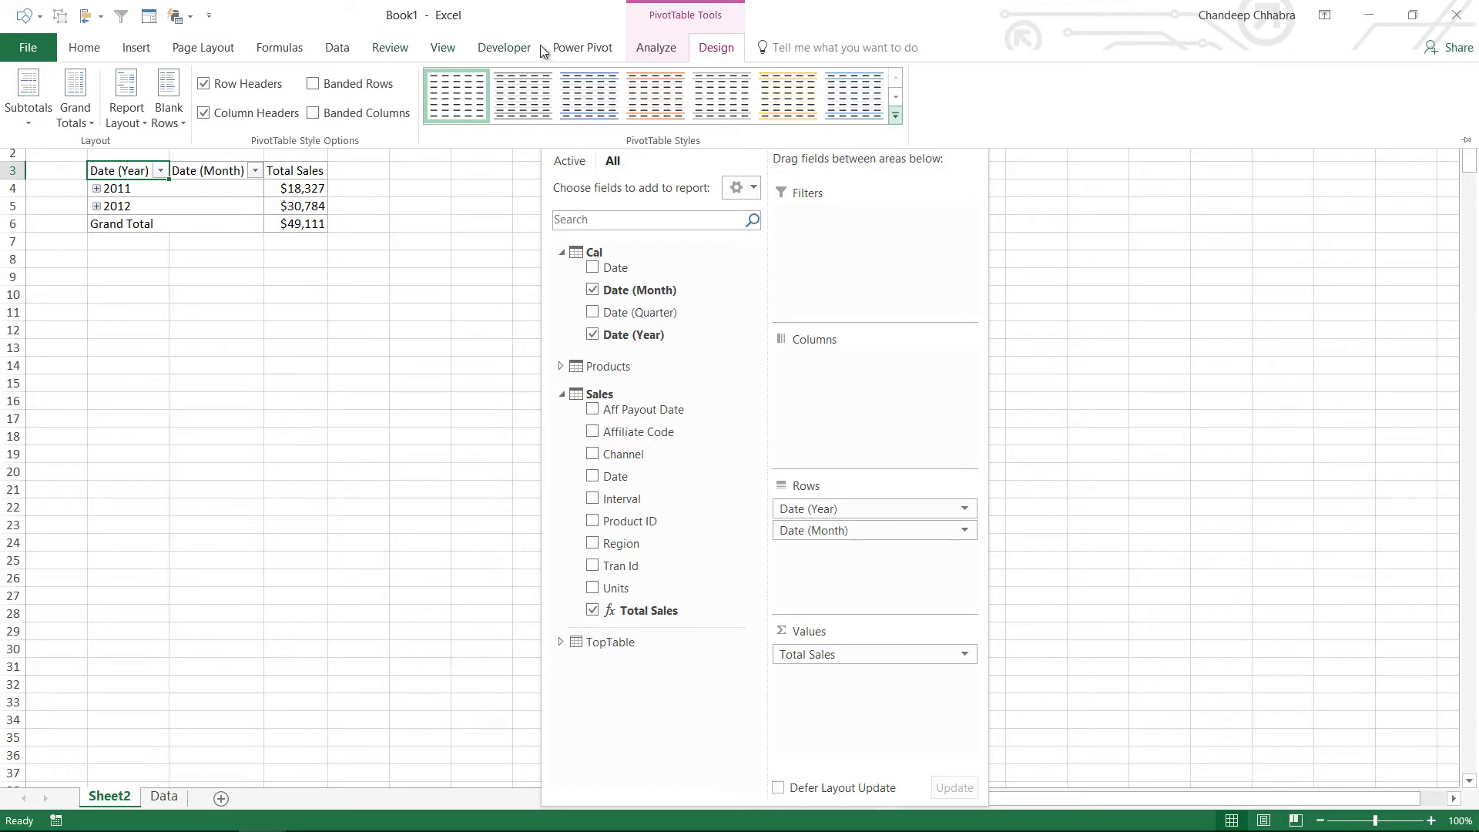
# Expand 2011 and 2012 to show their months, and hide the PivotTable's expand/collapse buttons
pyautogui.click(652, 49)
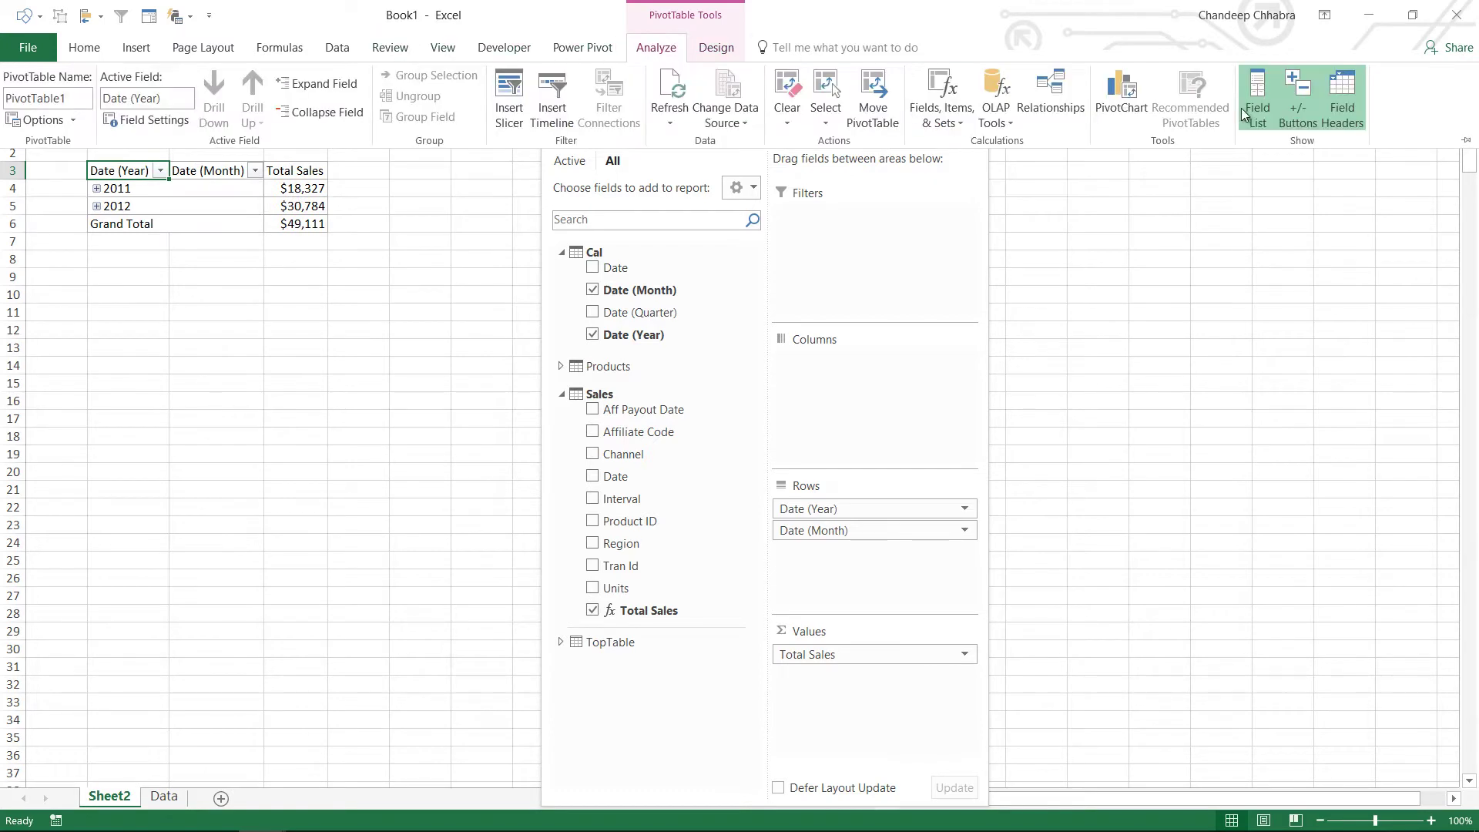
pyautogui.click(96, 189)
pyautogui.click(96, 189)
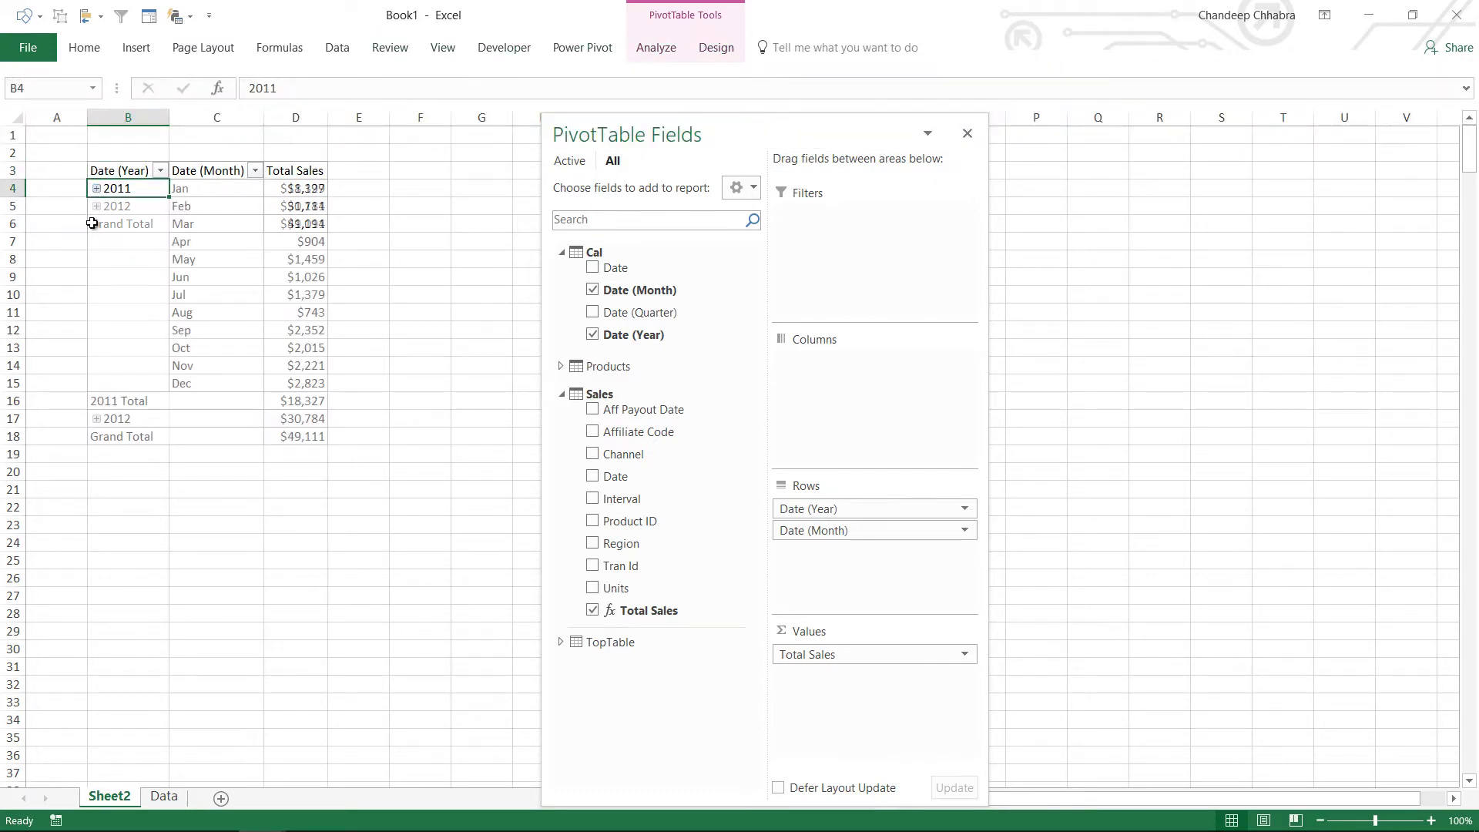
pyautogui.click(96, 419)
pyautogui.click(656, 47)
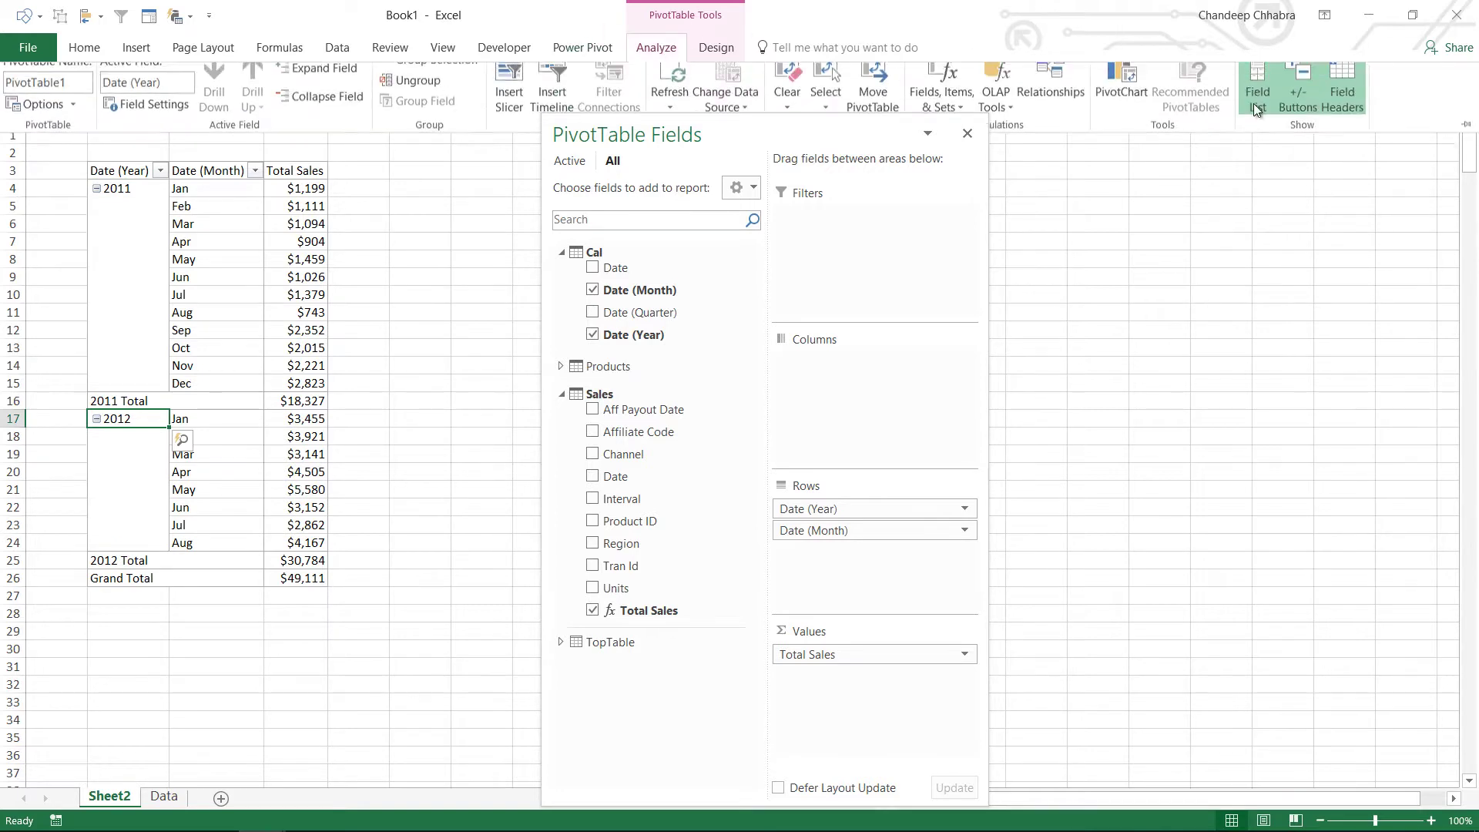
pyautogui.click(1294, 99)
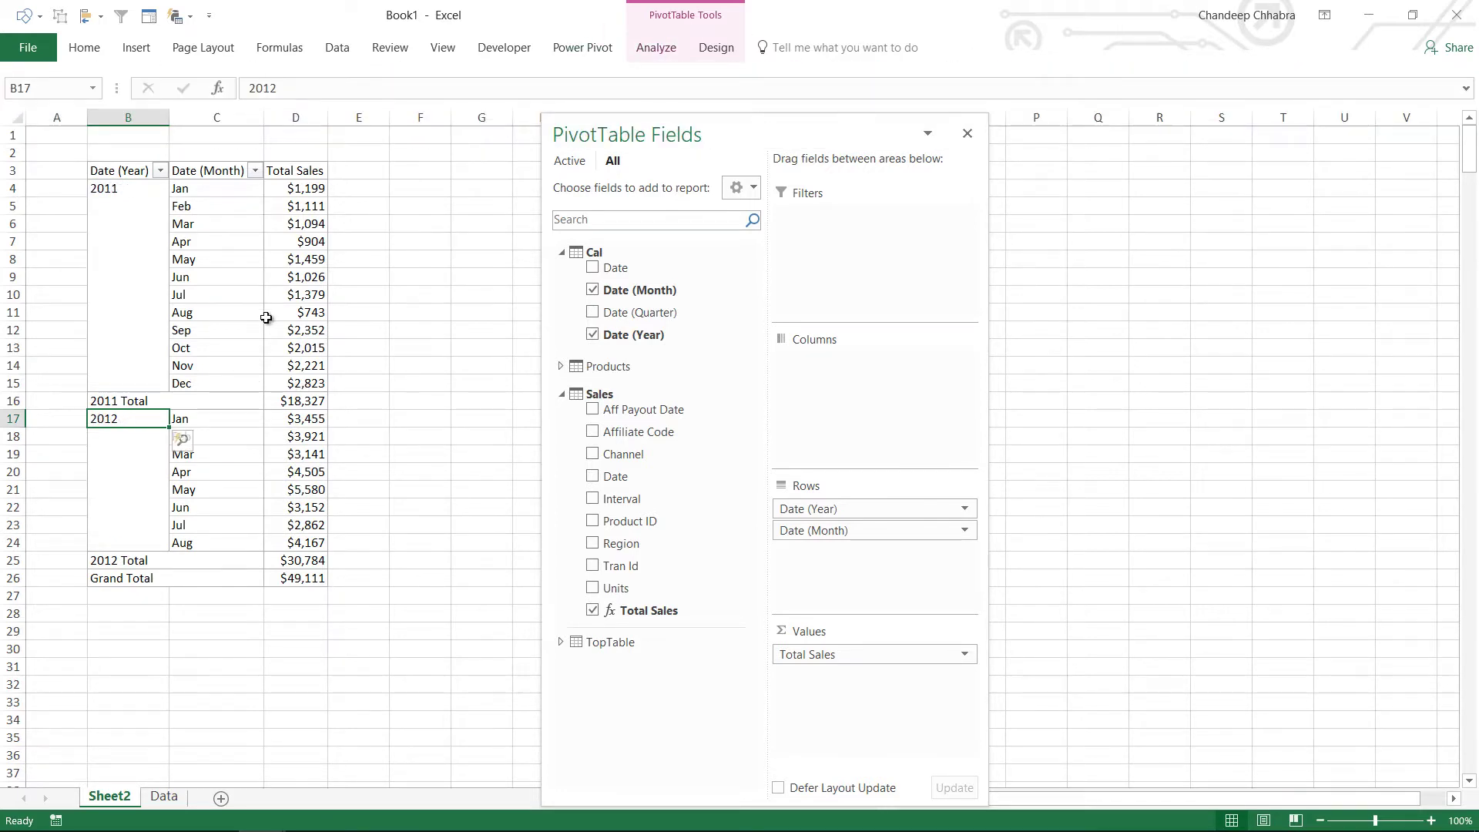
# Turn off autofitting of column widths on update in the PivotTable's options
pyautogui.rightClick(272, 292)
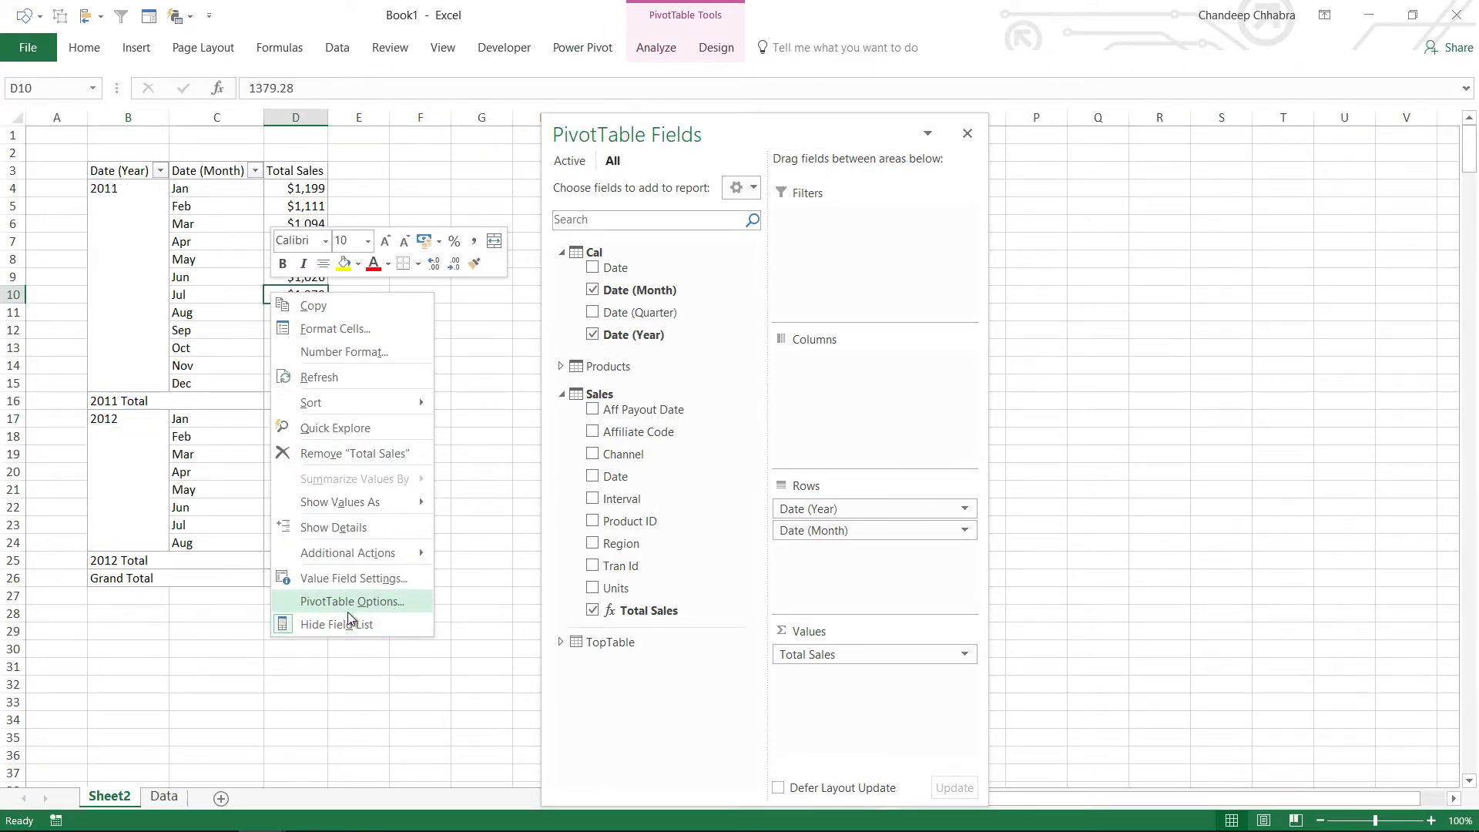
pyautogui.click(347, 611)
pyautogui.click(166, 657)
pyautogui.click(409, 803)
pyautogui.press('Down')
pyautogui.press('Down')
pyautogui.press('Down')
pyautogui.press('Down')
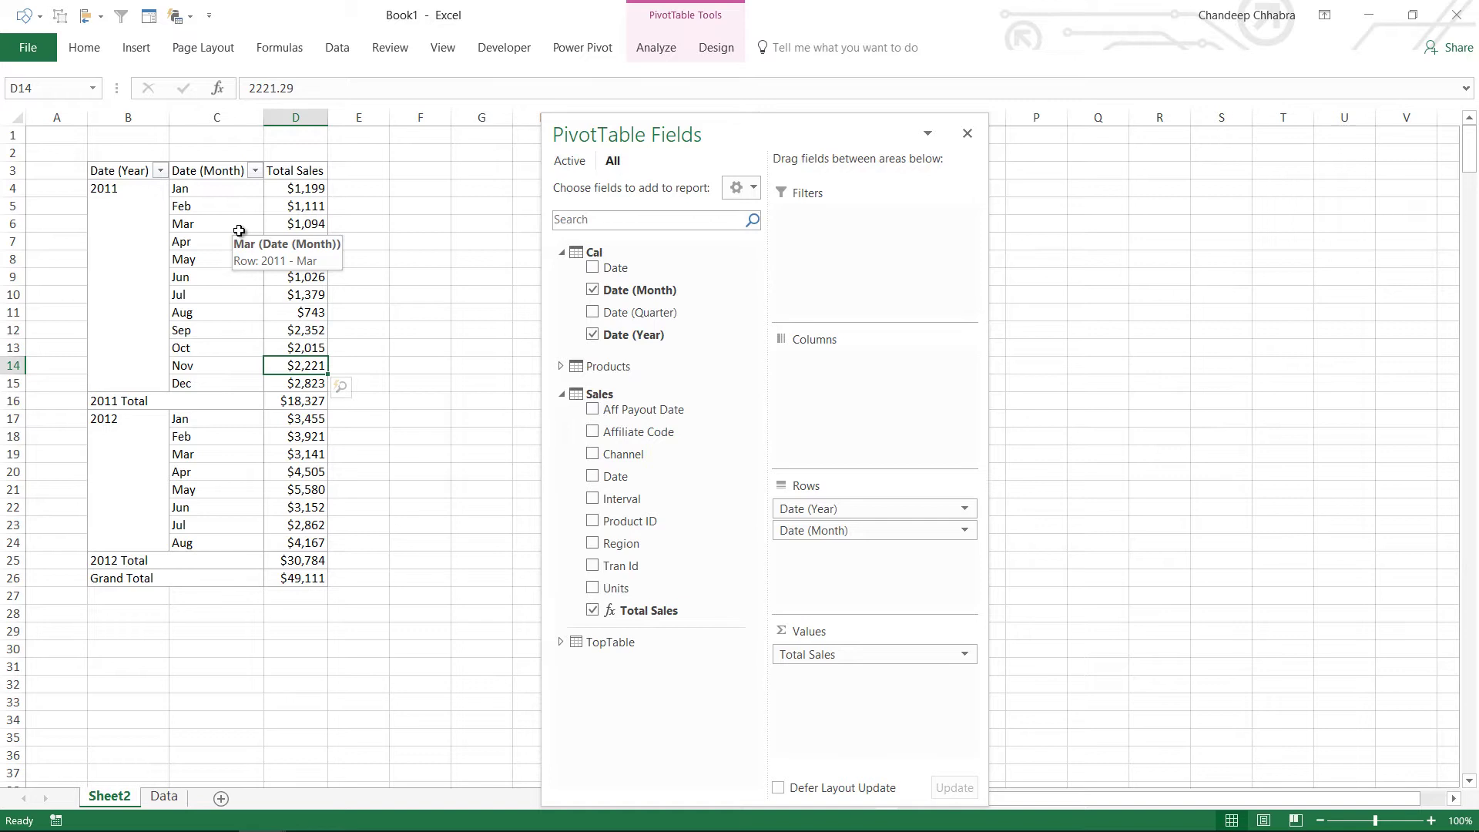
# Copy the whole PivotTable and paste the duplicate at cell G3
pyautogui.click(141, 190)
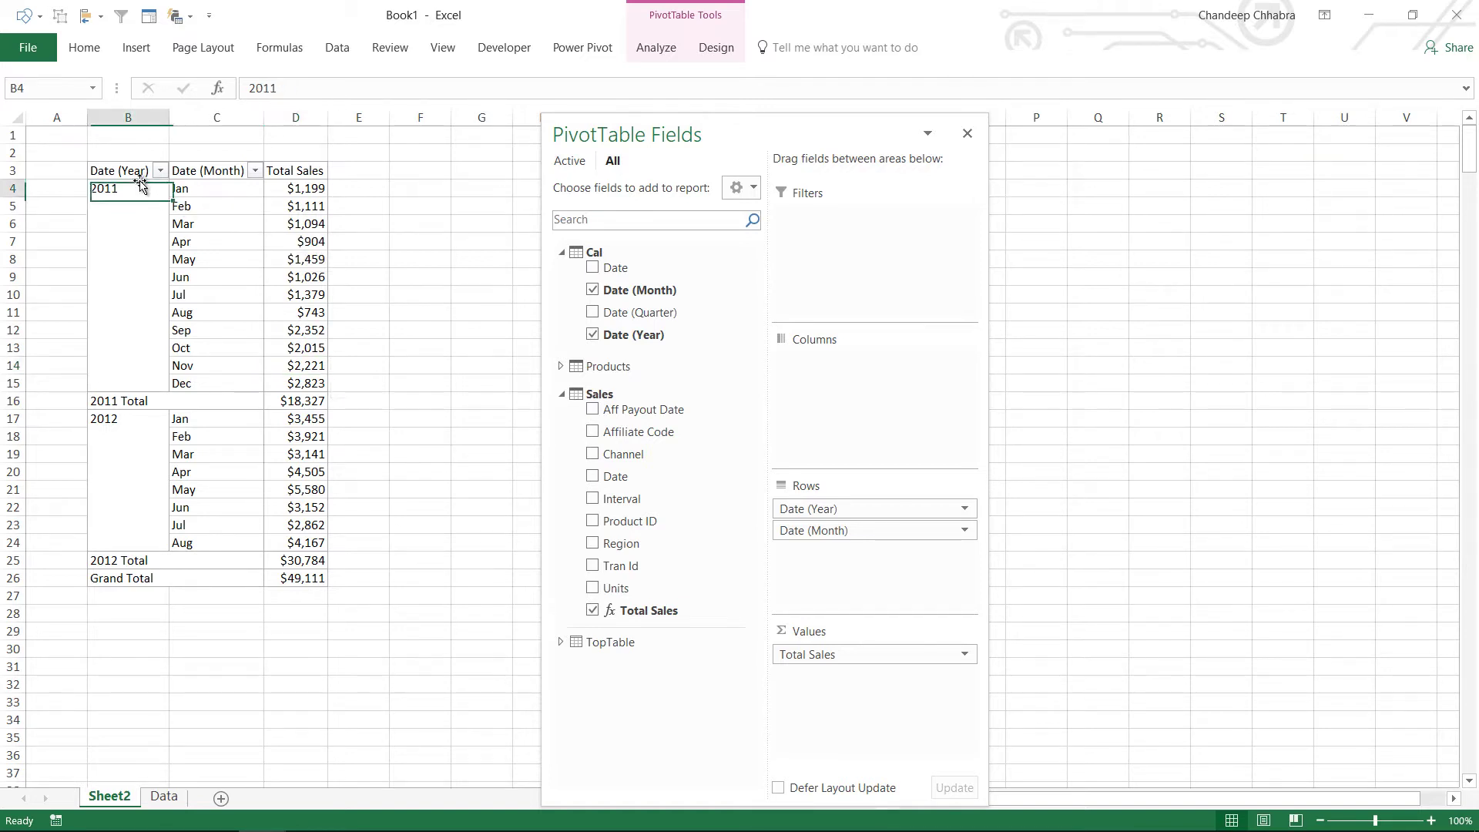
pyautogui.click(141, 179)
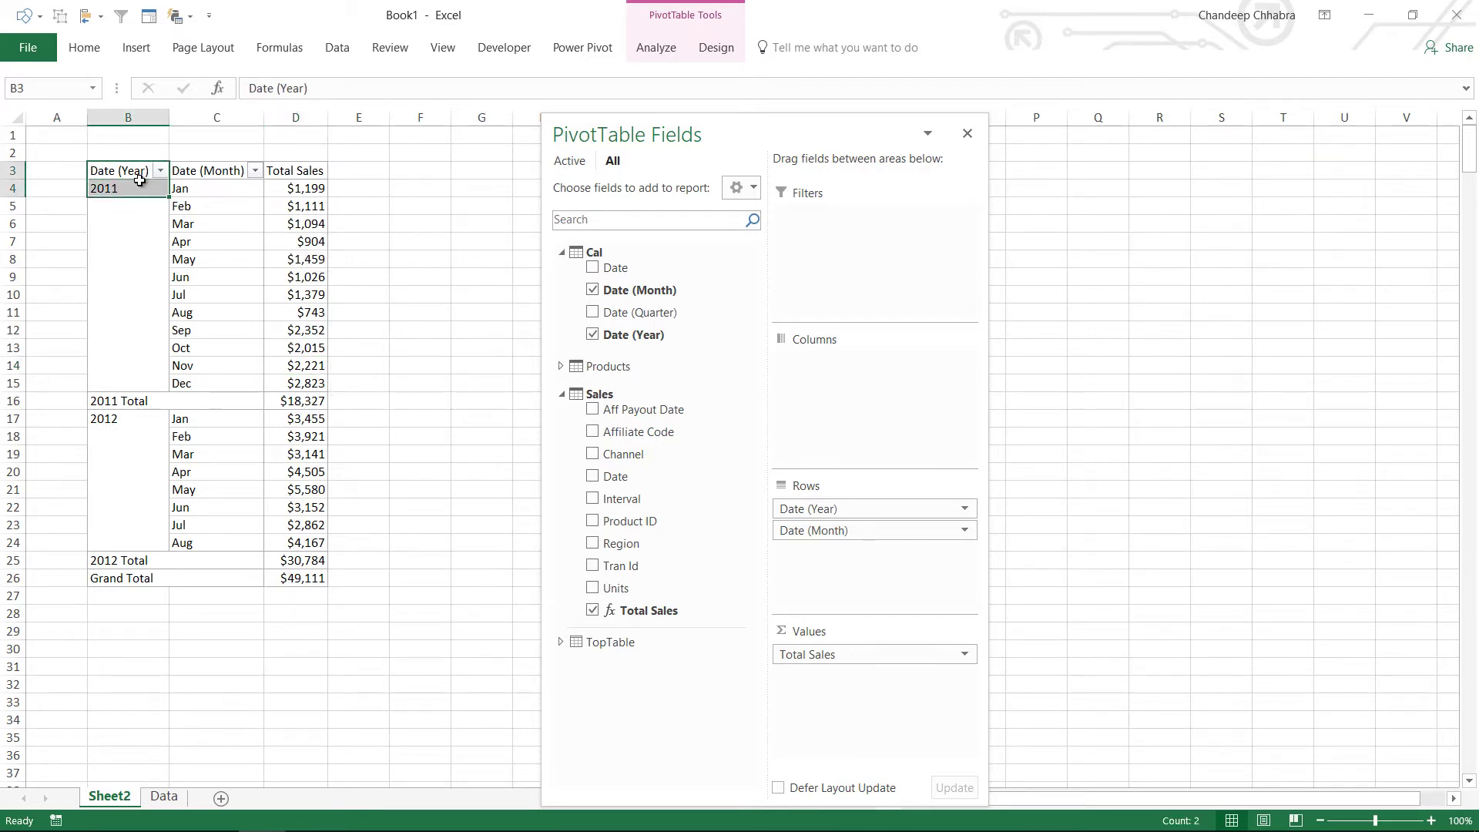
pyautogui.hotkey('ctrl', 'a')
pyautogui.hotkey('ctrl', 'c')
pyautogui.press('Right')
pyautogui.press('Right')
pyautogui.press('Right')
pyautogui.press('Right')
pyautogui.press('Right')
pyautogui.press('Return')
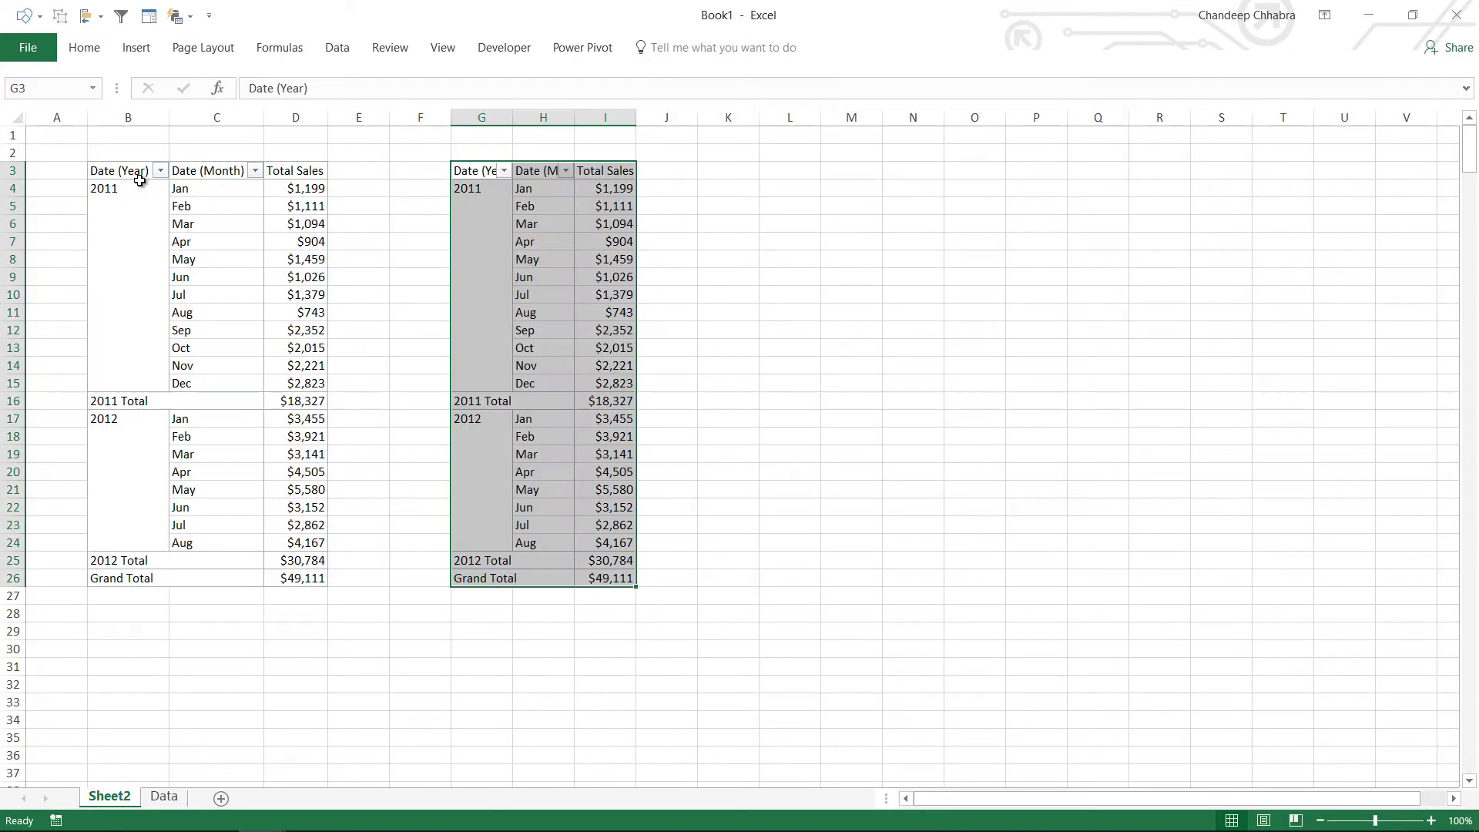
# Add the Products table's Product field below Date (Month) in the copied PivotTable's rows and fit the product column's width
pyautogui.moveTo(646, 134); pyautogui.dragTo(803, 105)
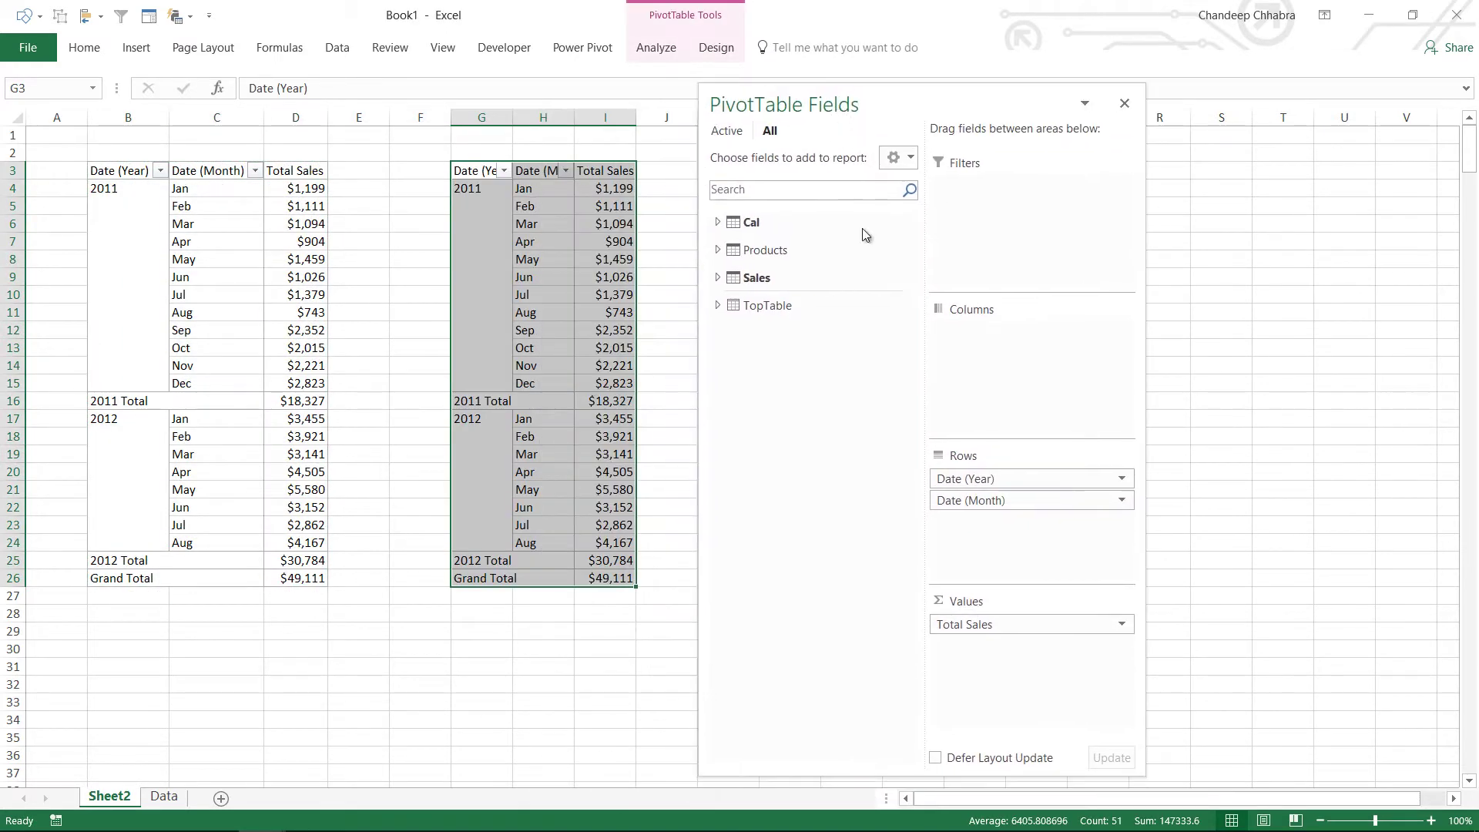
pyautogui.click(773, 251)
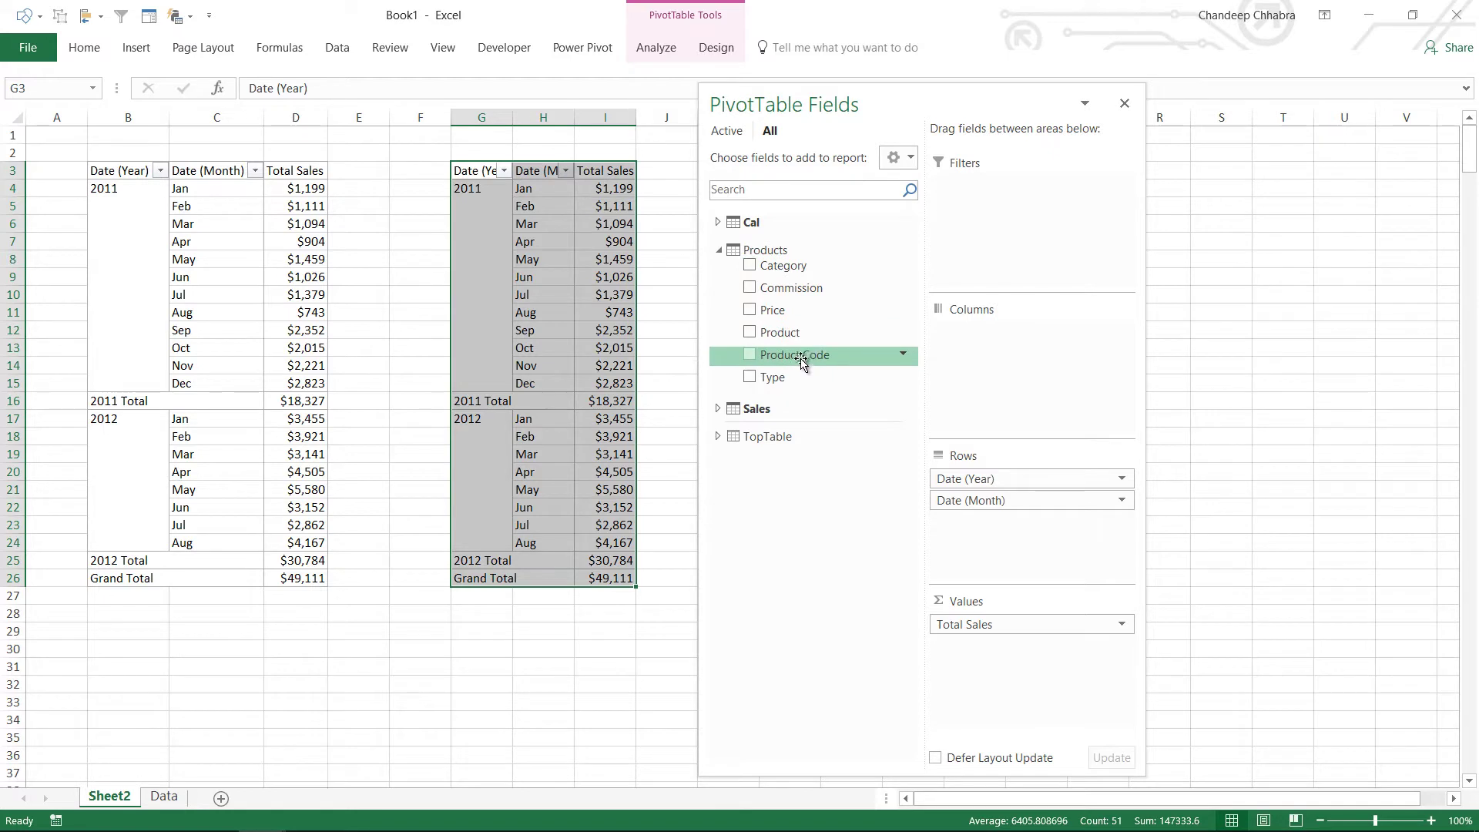
pyautogui.moveTo(804, 338); pyautogui.dragTo(972, 520)
pyautogui.moveTo(840, 107); pyautogui.dragTo(1013, 99)
pyautogui.doubleClick(635, 117)
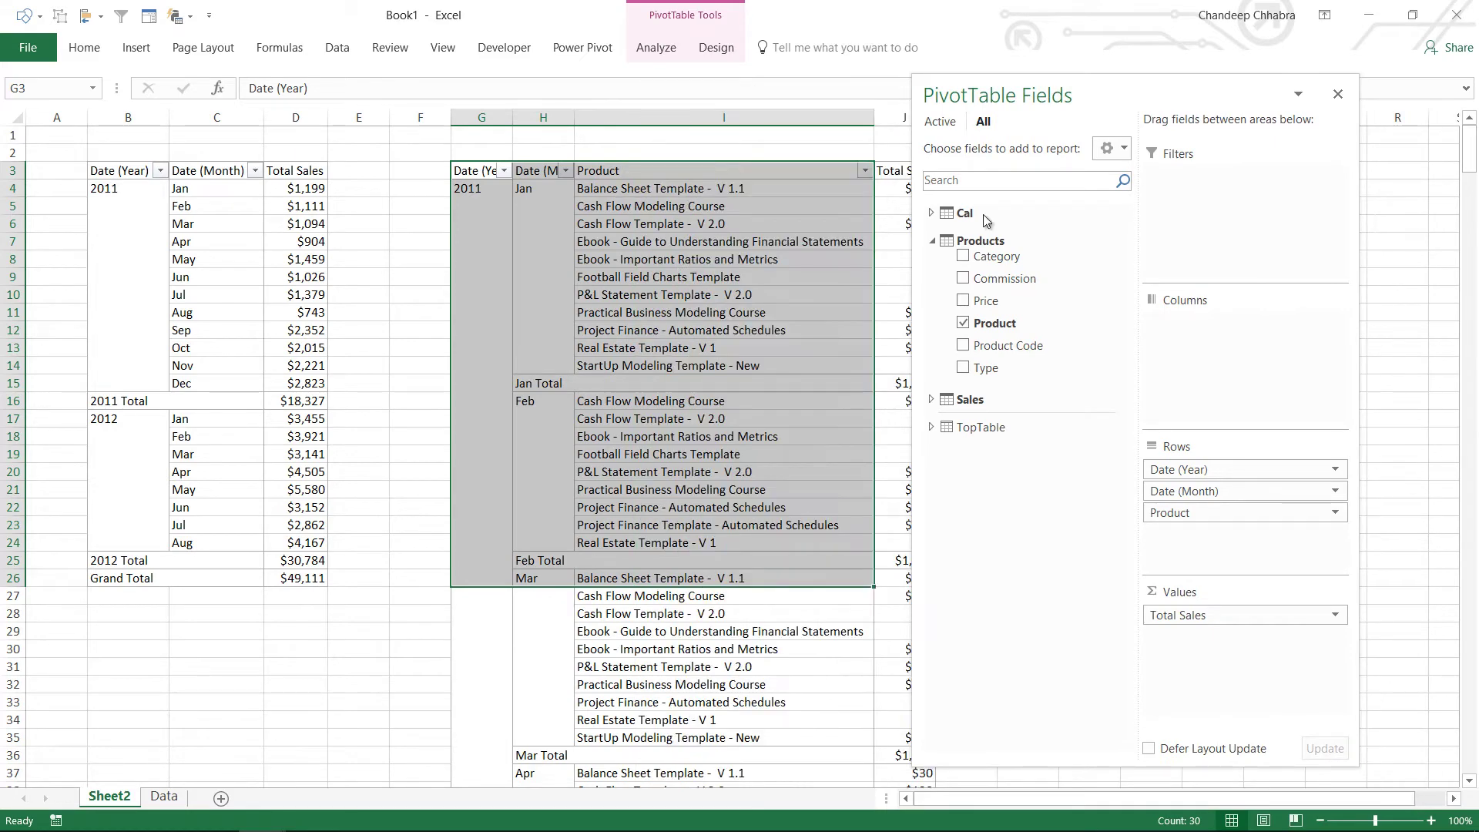
pyautogui.doubleClick(1094, 105)
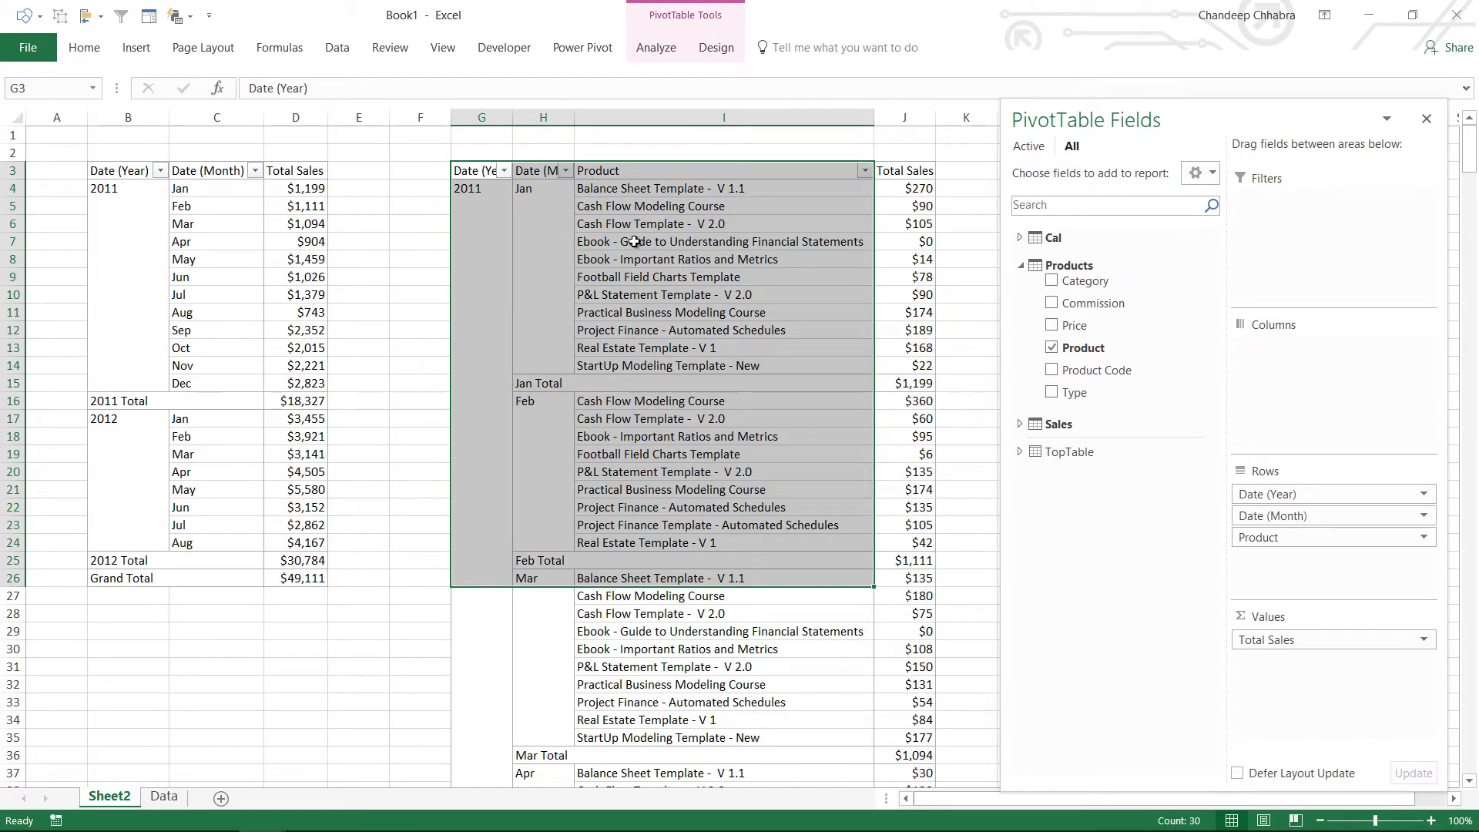
# Sort the products within each month of the copied PivotTable by Total Sales, largest to smallest
pyautogui.click(720, 259)
pyautogui.rightClick(921, 225)
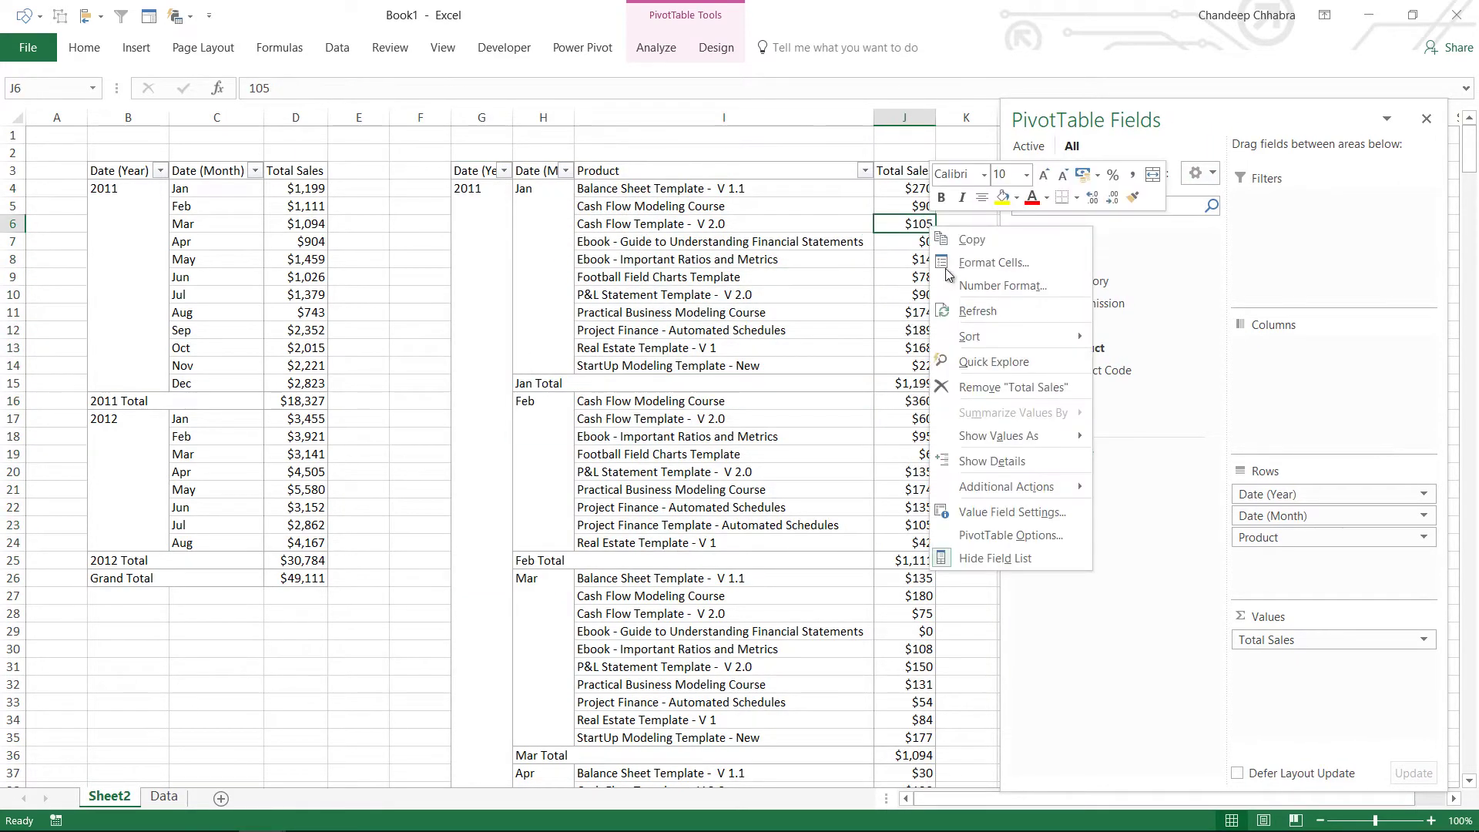
pyautogui.moveTo(1046, 336)
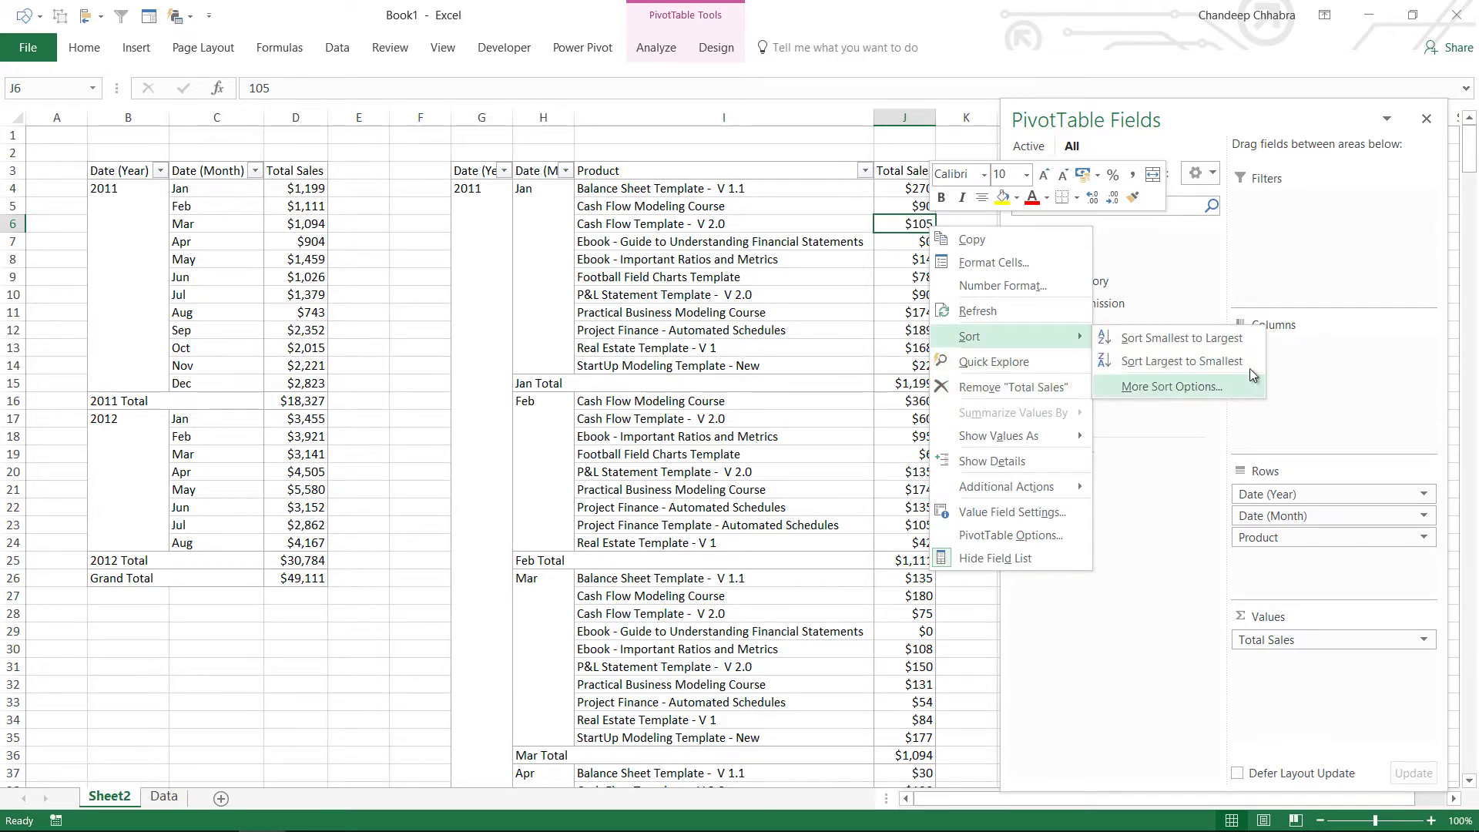
pyautogui.click(1181, 361)
# Examine the best-selling product and its sales for January and February 2011 alongside the first PivotTable's monthly totals
pyautogui.click(916, 278)
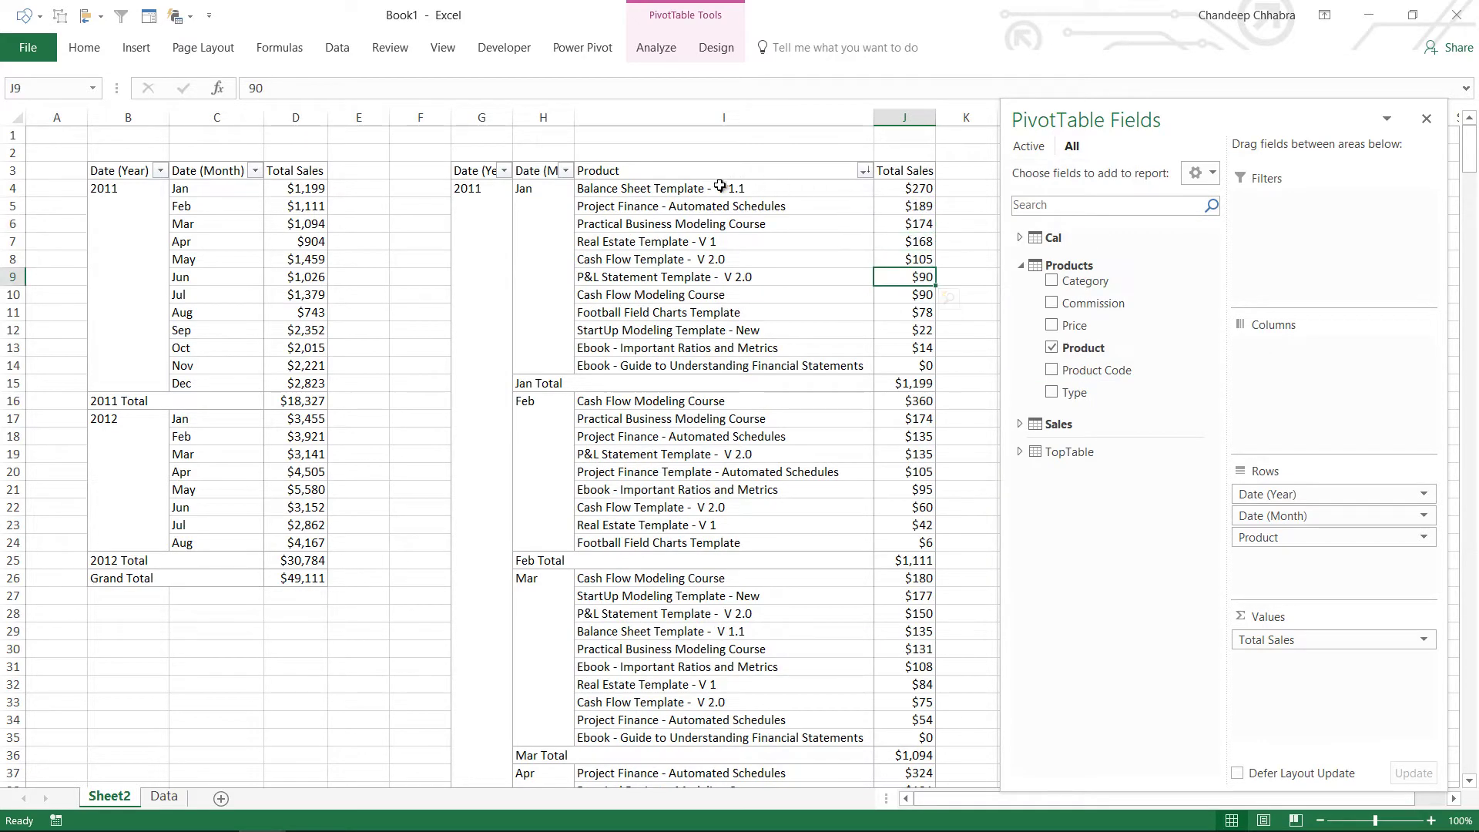
pyautogui.click(697, 190)
pyautogui.click(913, 189)
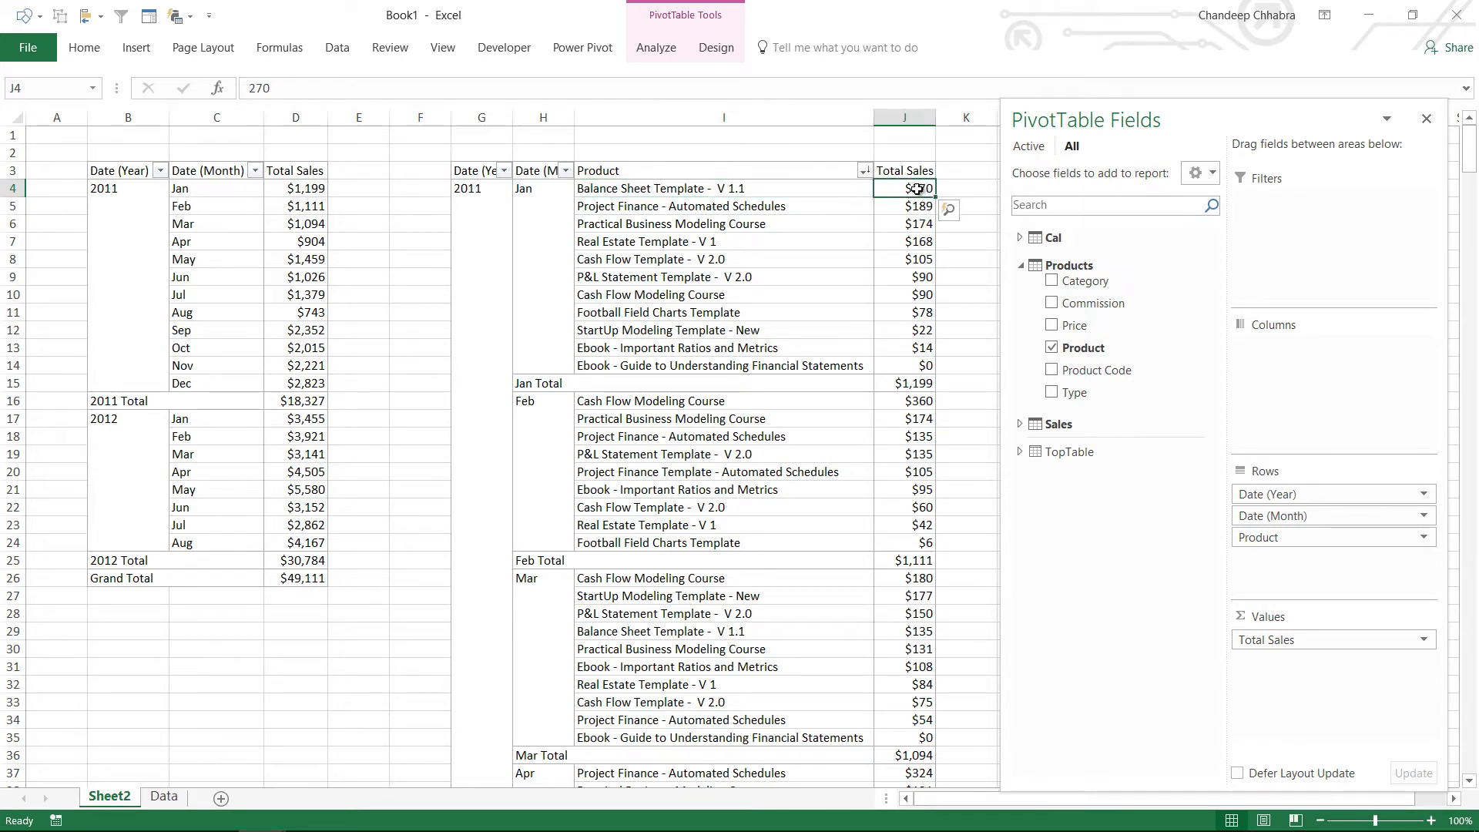
pyautogui.click(707, 401)
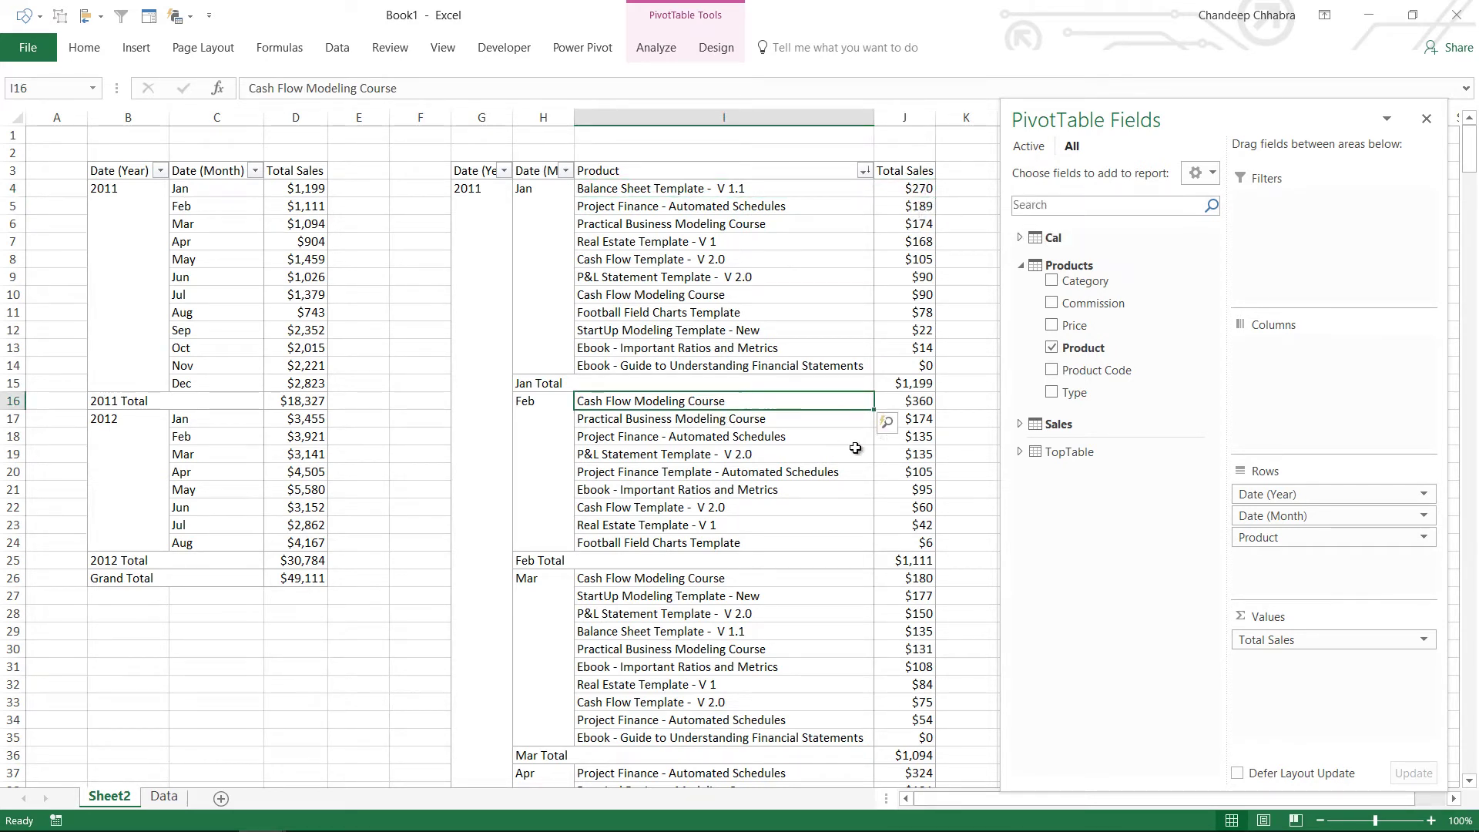
pyautogui.click(925, 403)
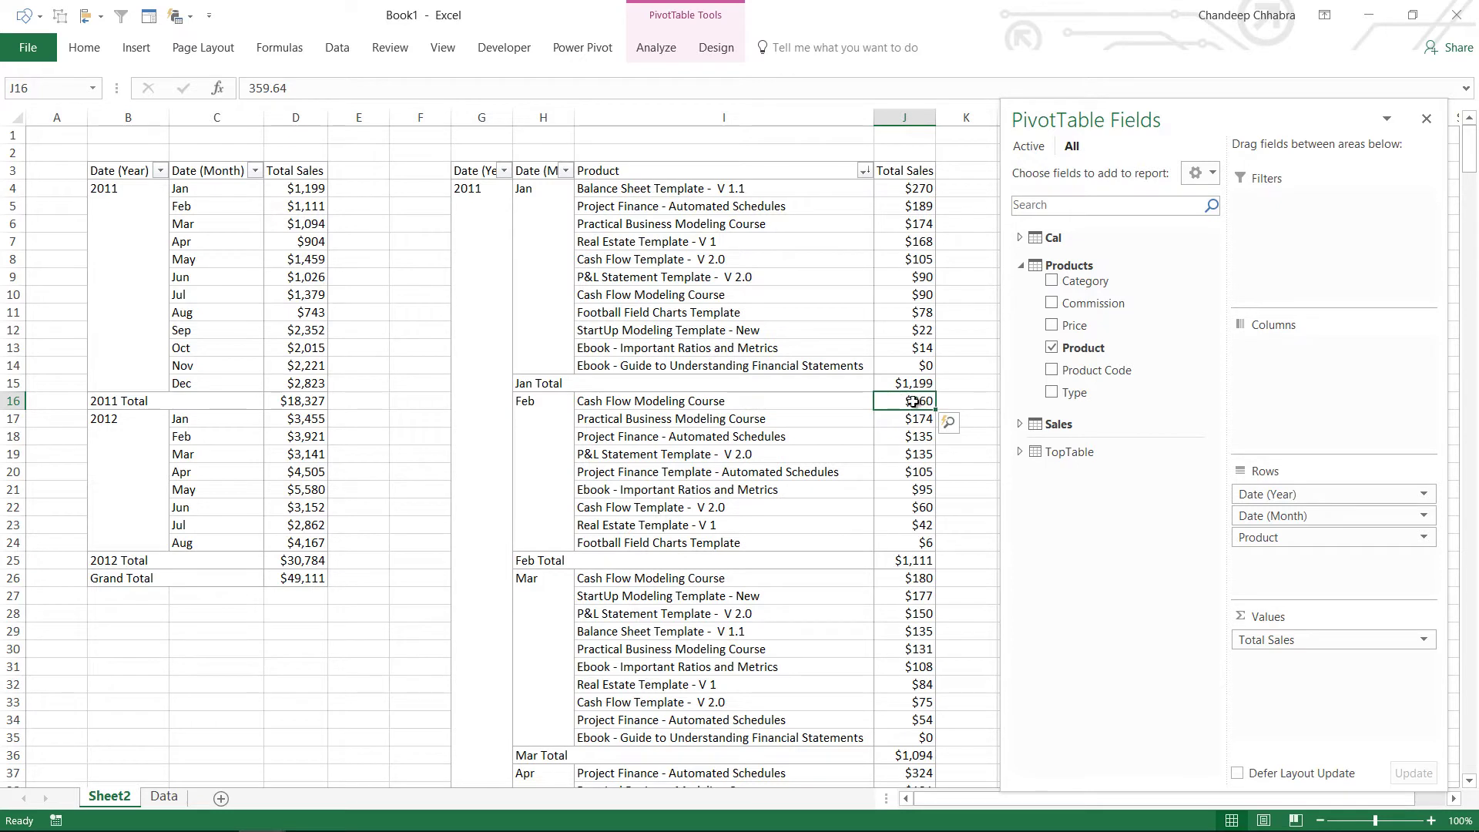
pyautogui.moveTo(919, 400)
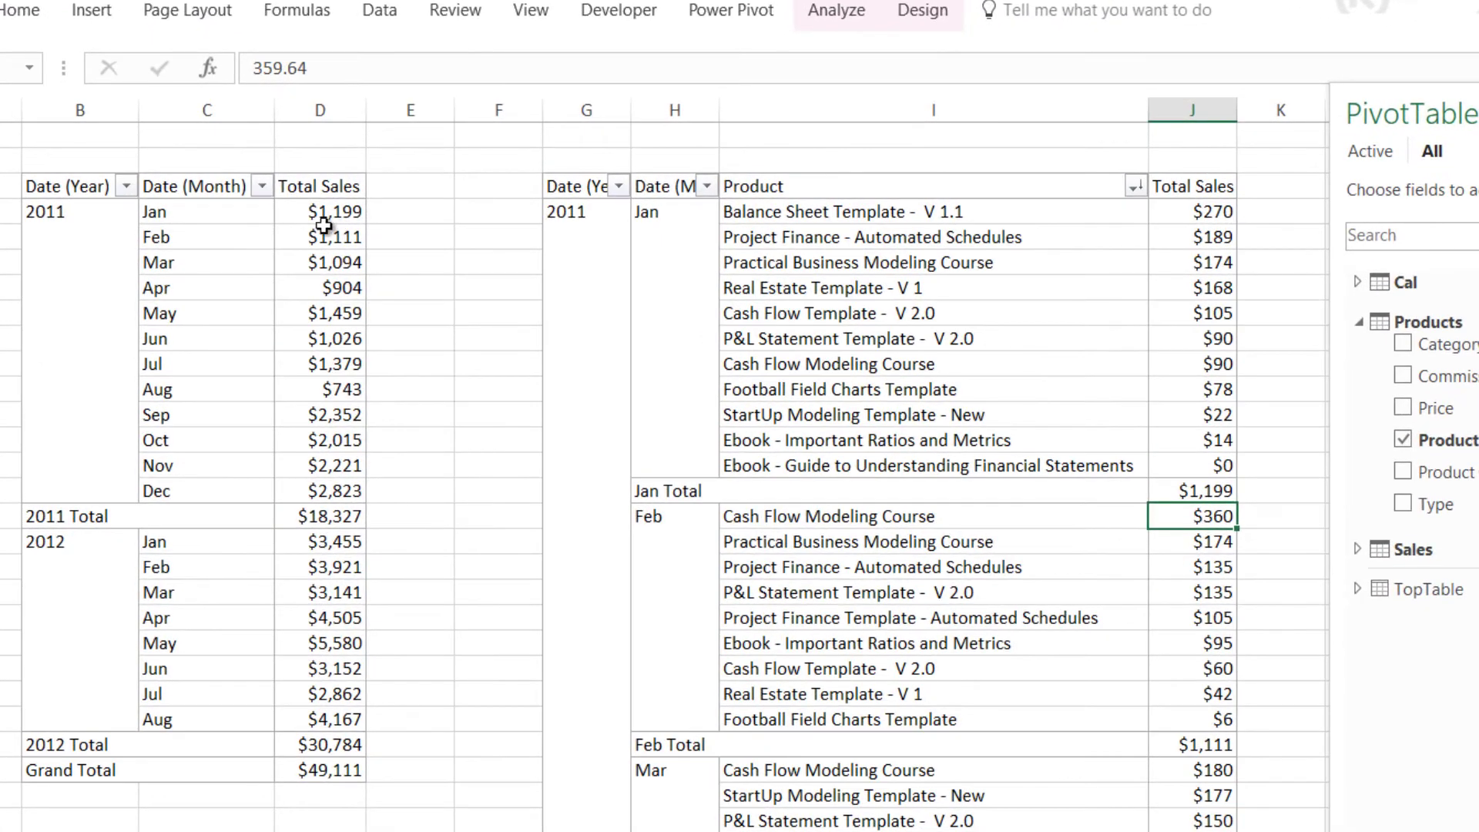
pyautogui.moveTo(333, 224)
pyautogui.click(1198, 527)
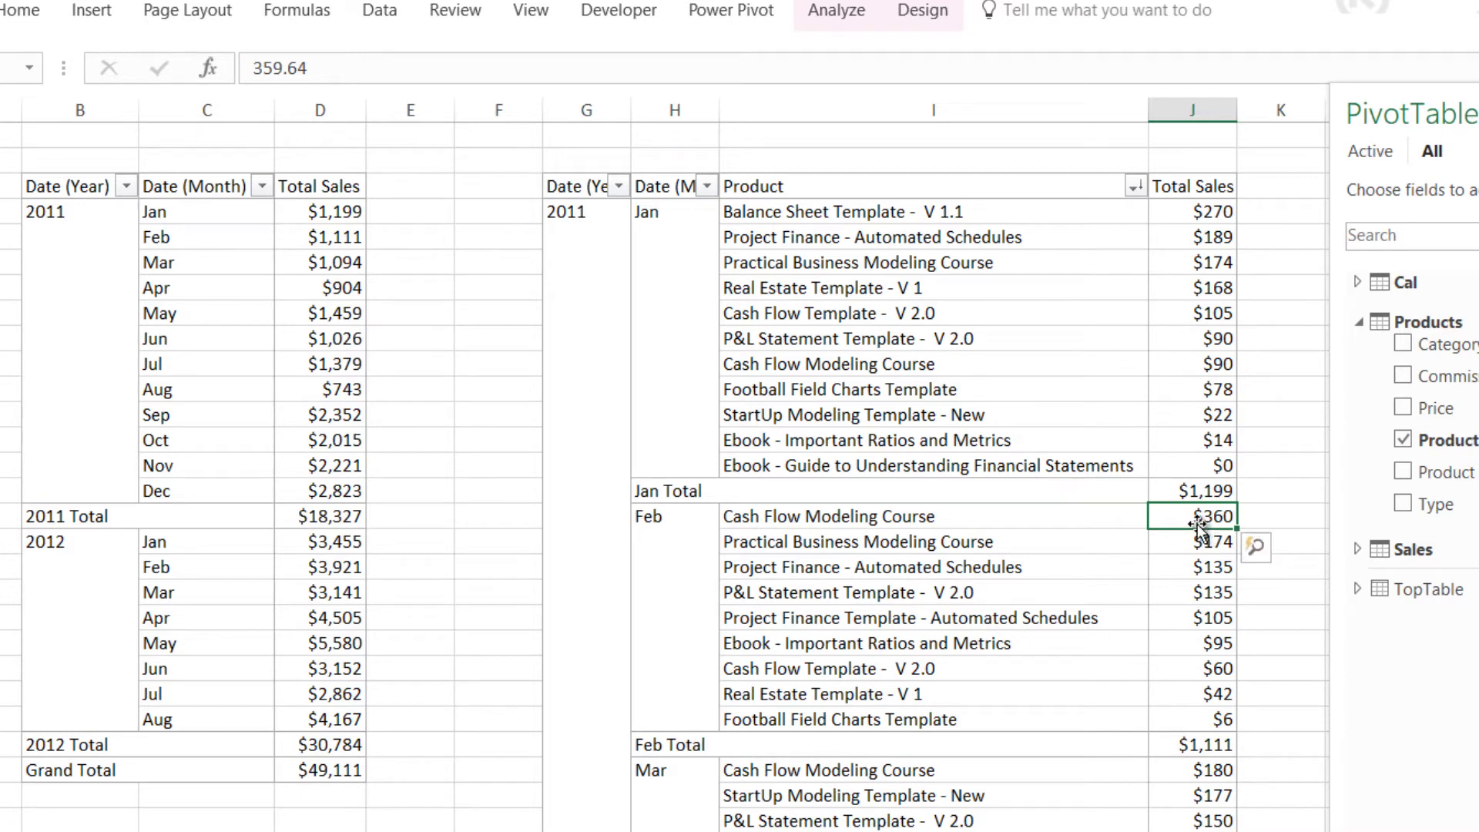
# Start a new measure in the Sales table from the first PivotTable and name it Best Selling Prod Sales
pyautogui.click(328, 312)
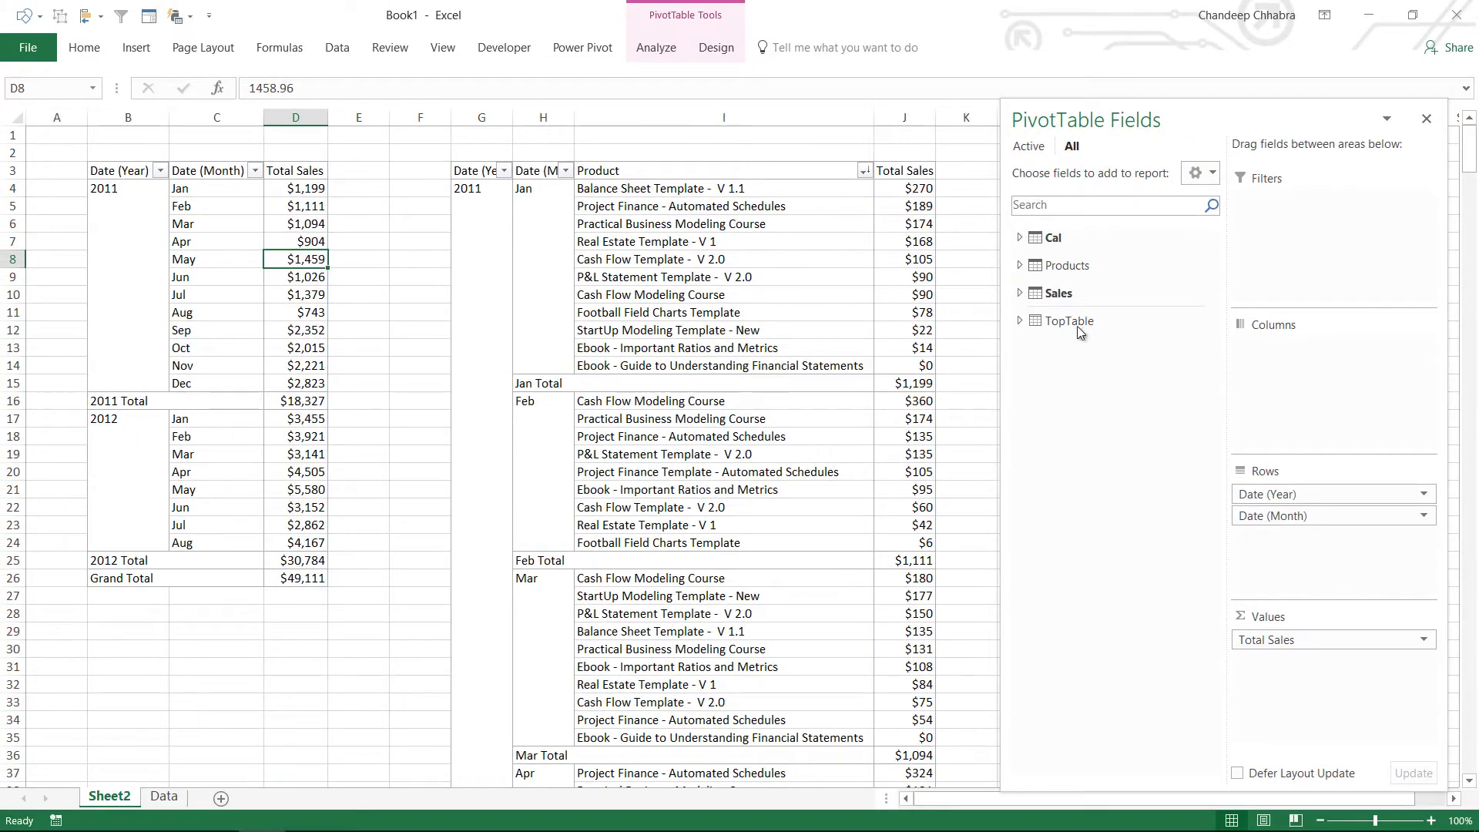
pyautogui.rightClick(1083, 296)
pyautogui.click(1109, 304)
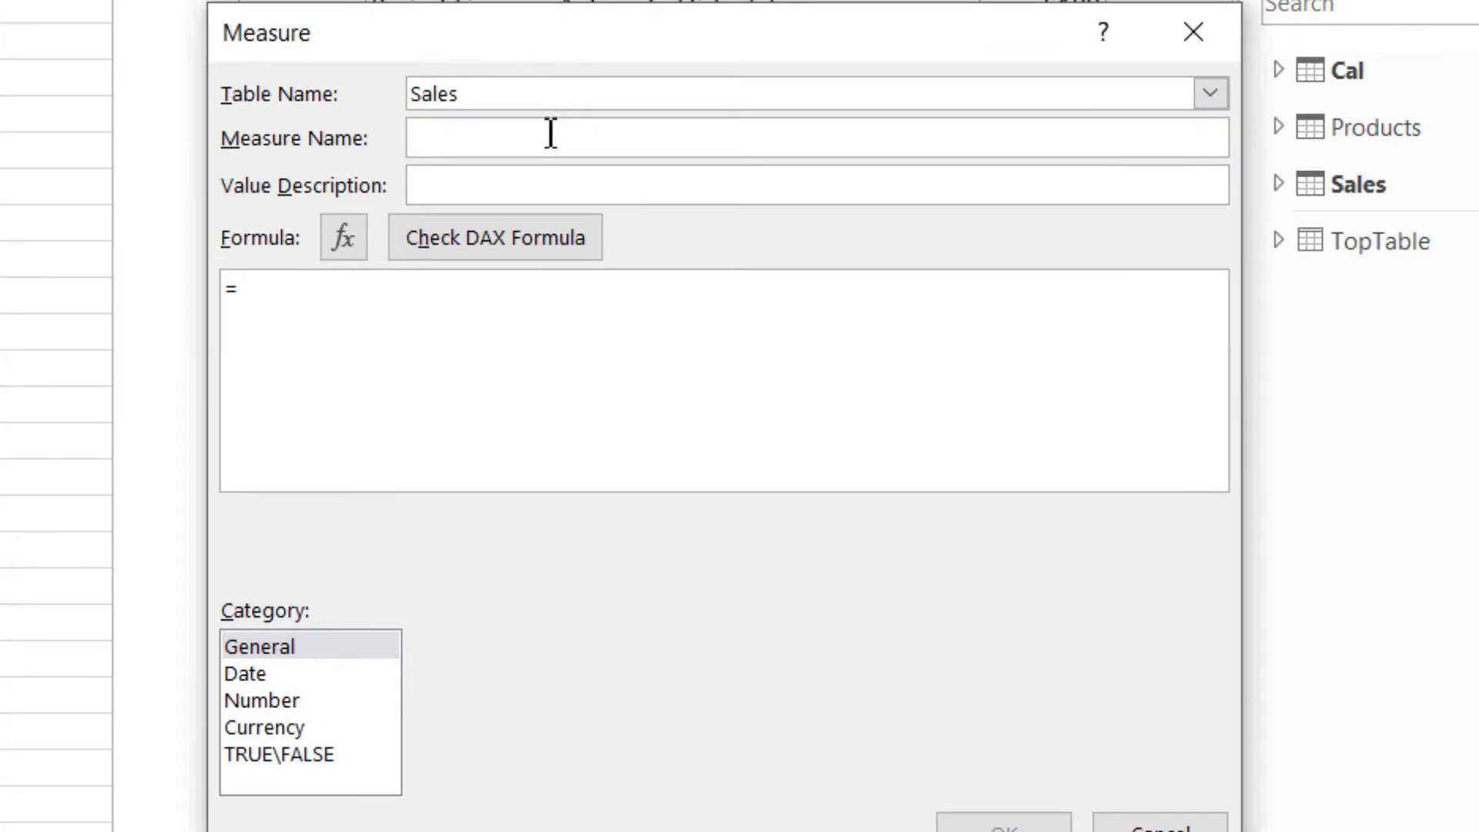
pyautogui.write('Best Se')
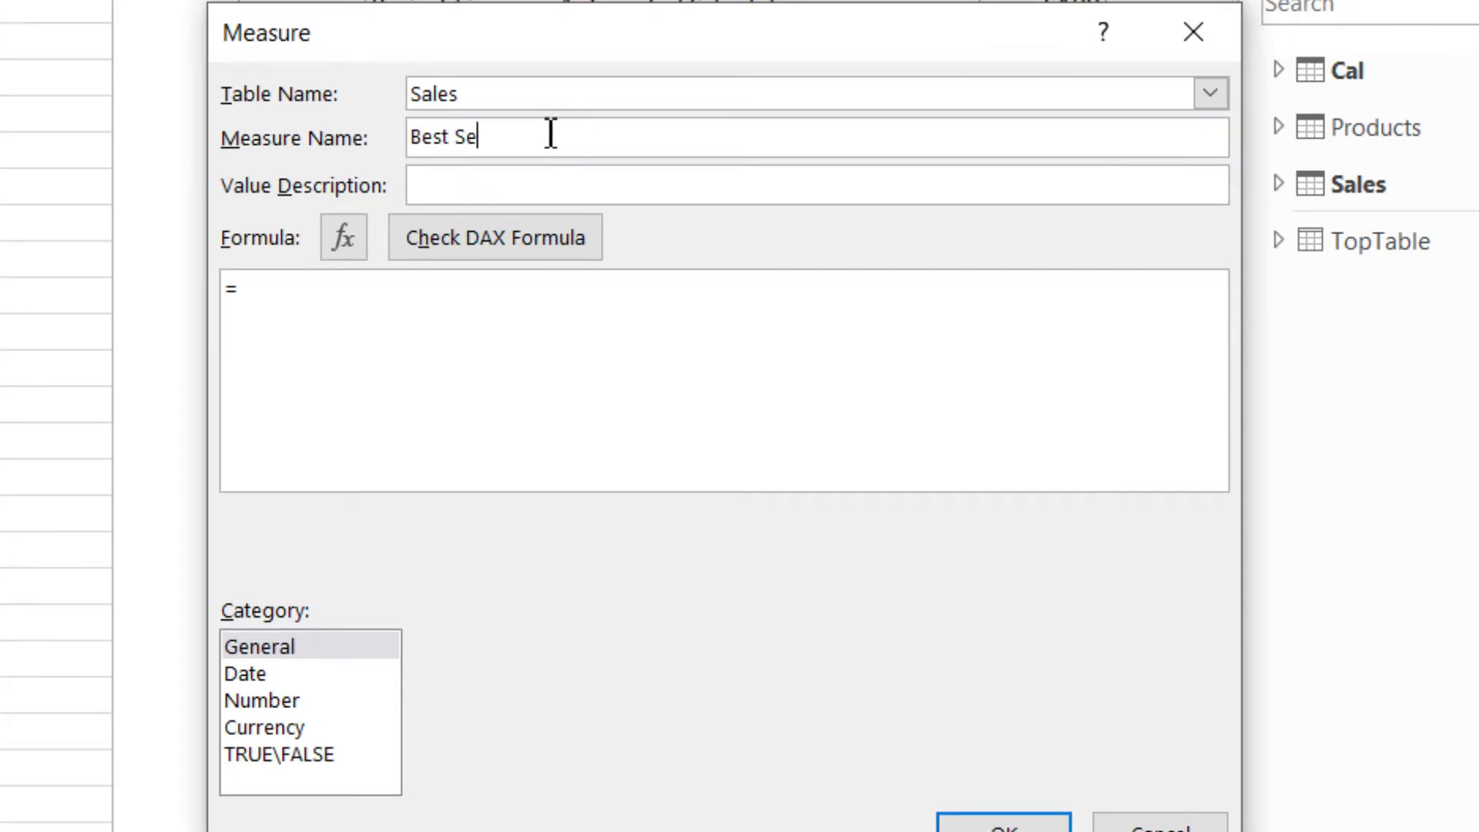
pyautogui.write('lling Prod Sales')
# Enter the measure formula =MAXX(Products,[Total Sales])
pyautogui.press('Tab')
pyautogui.press('Tab')
pyautogui.write('=maxx')
pyautogui.press('Tab')
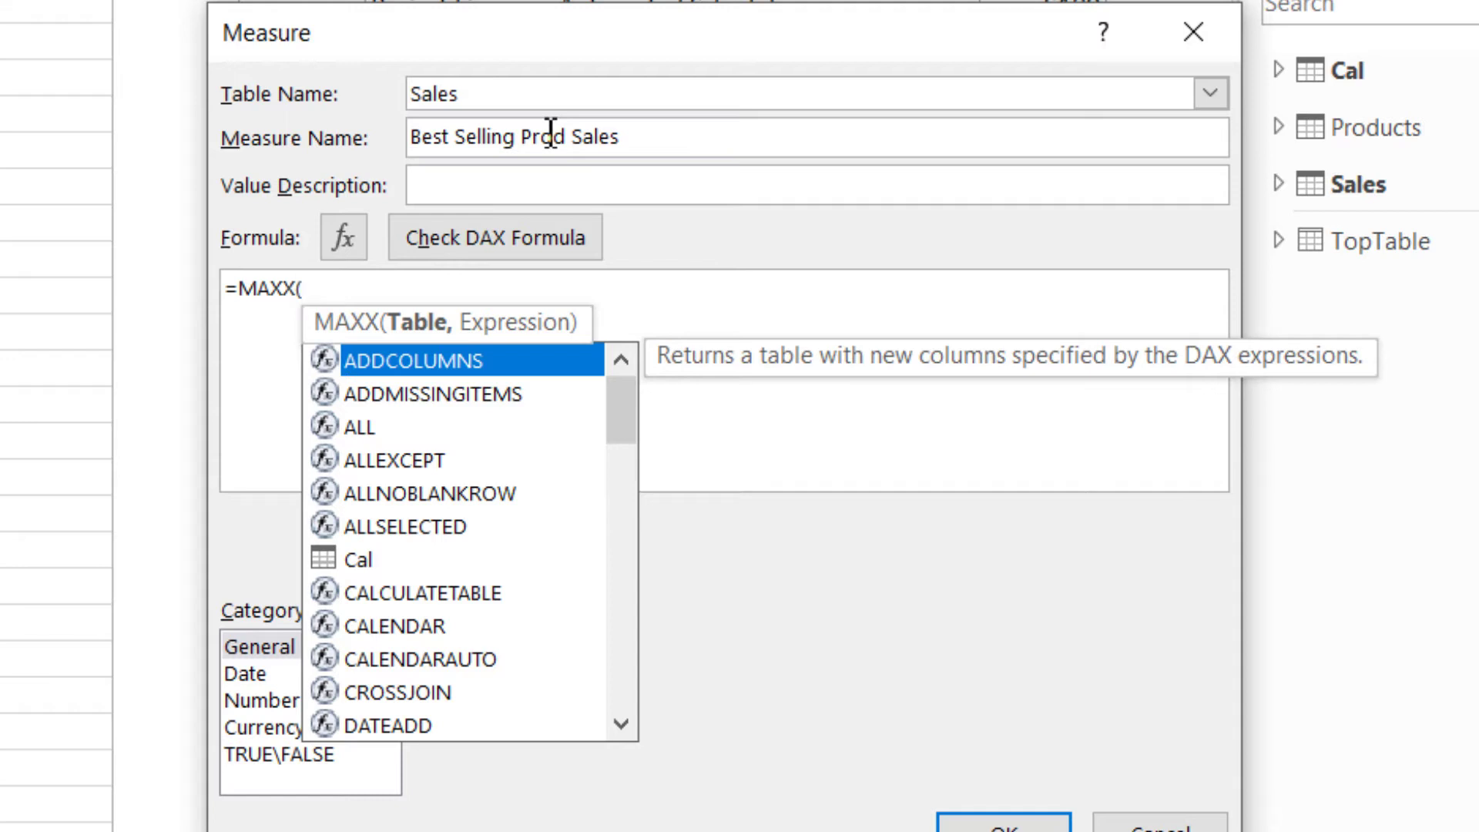
pyautogui.write('products')
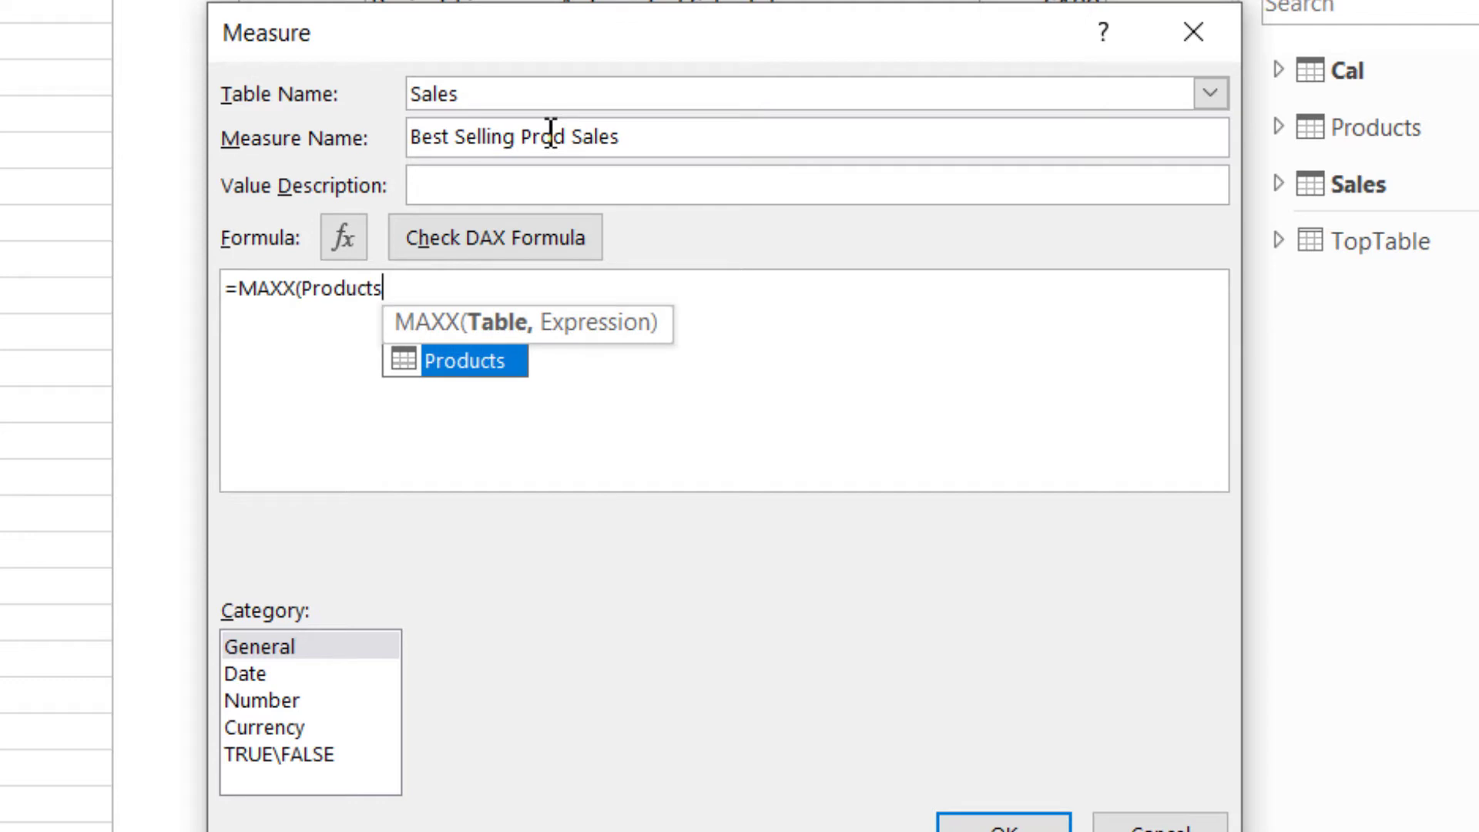
pyautogui.write(',to')
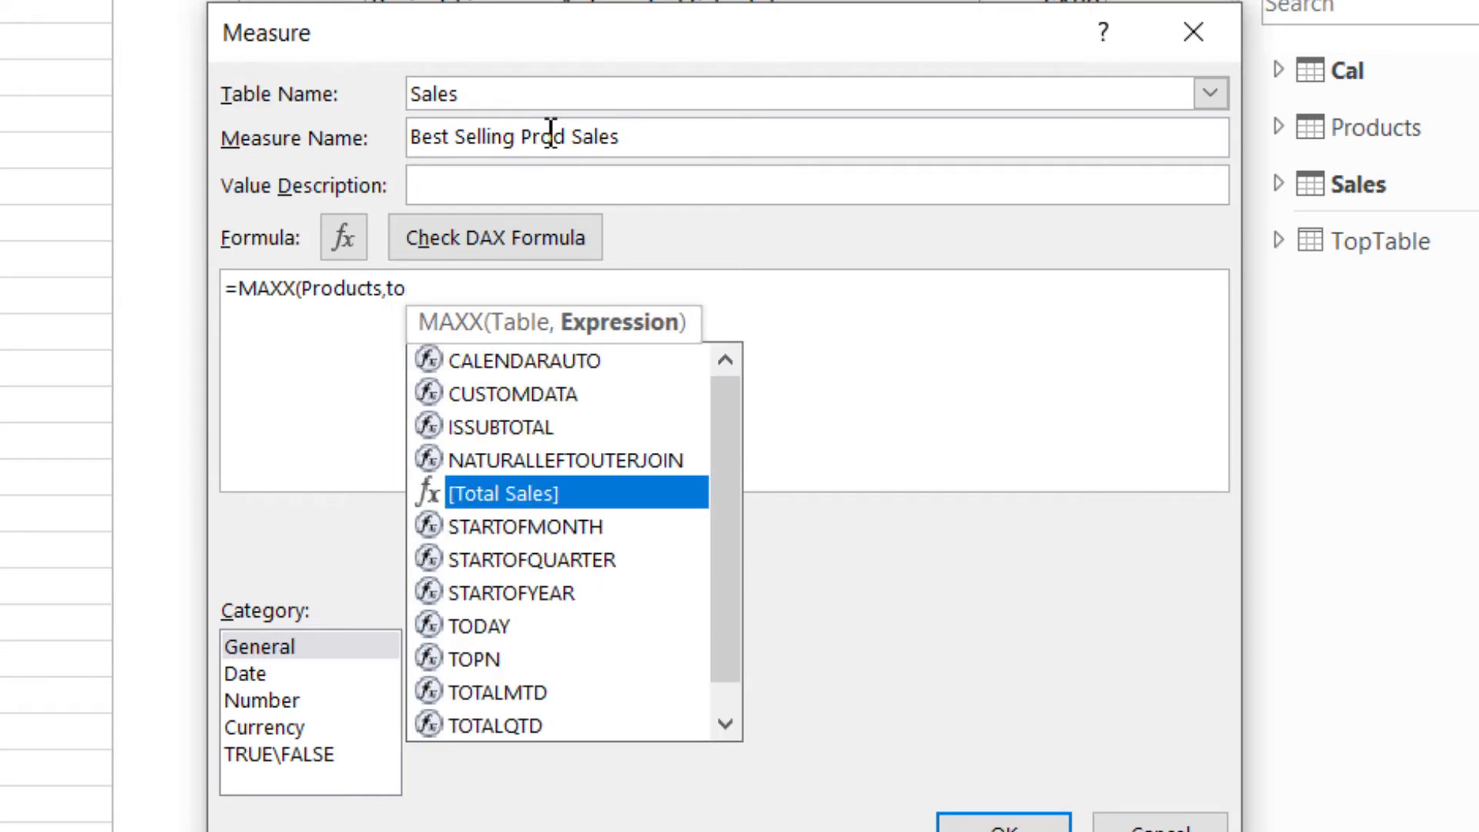
pyautogui.press('Tab')
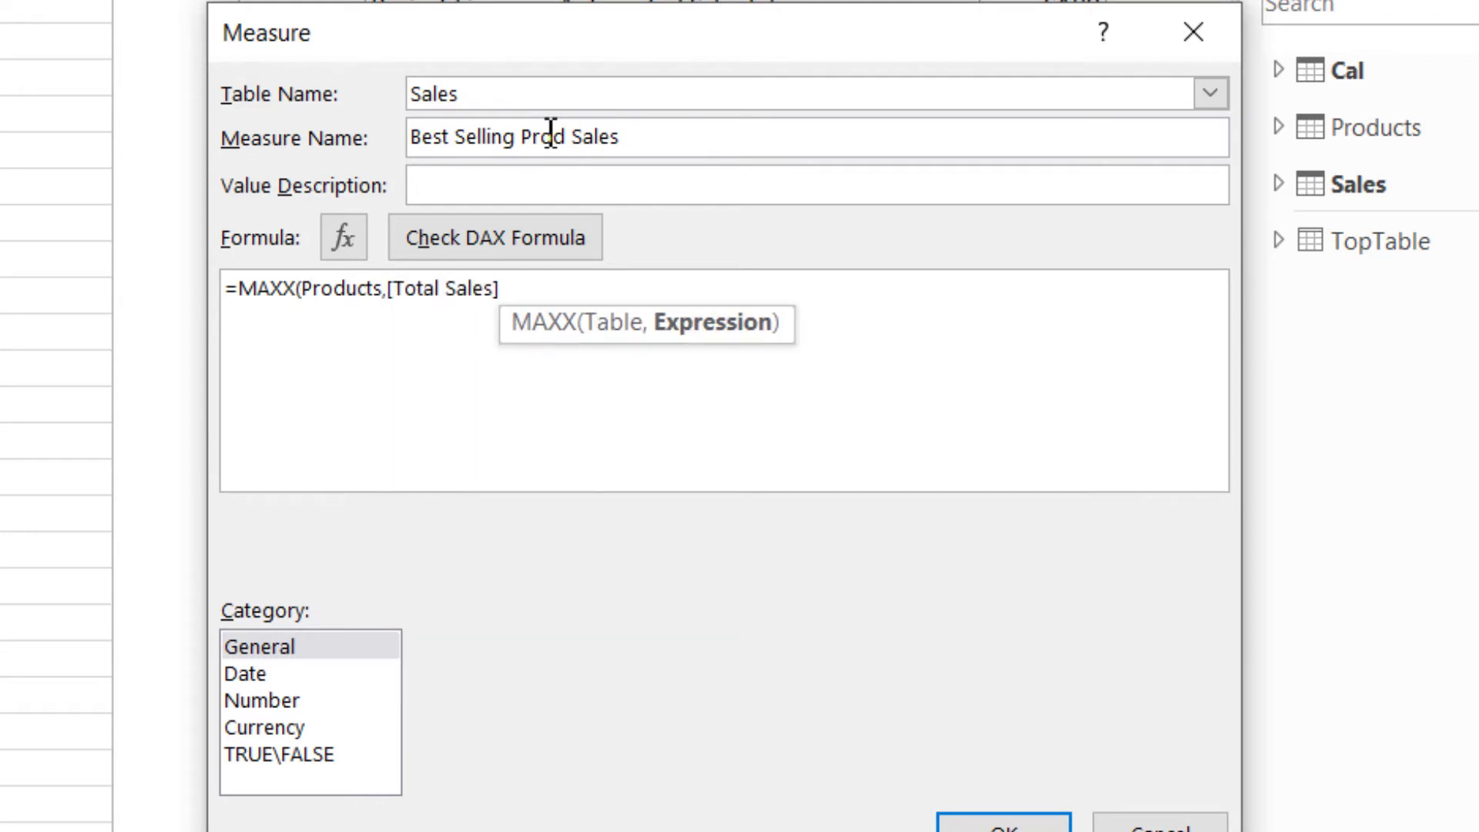
pyautogui.write(')')
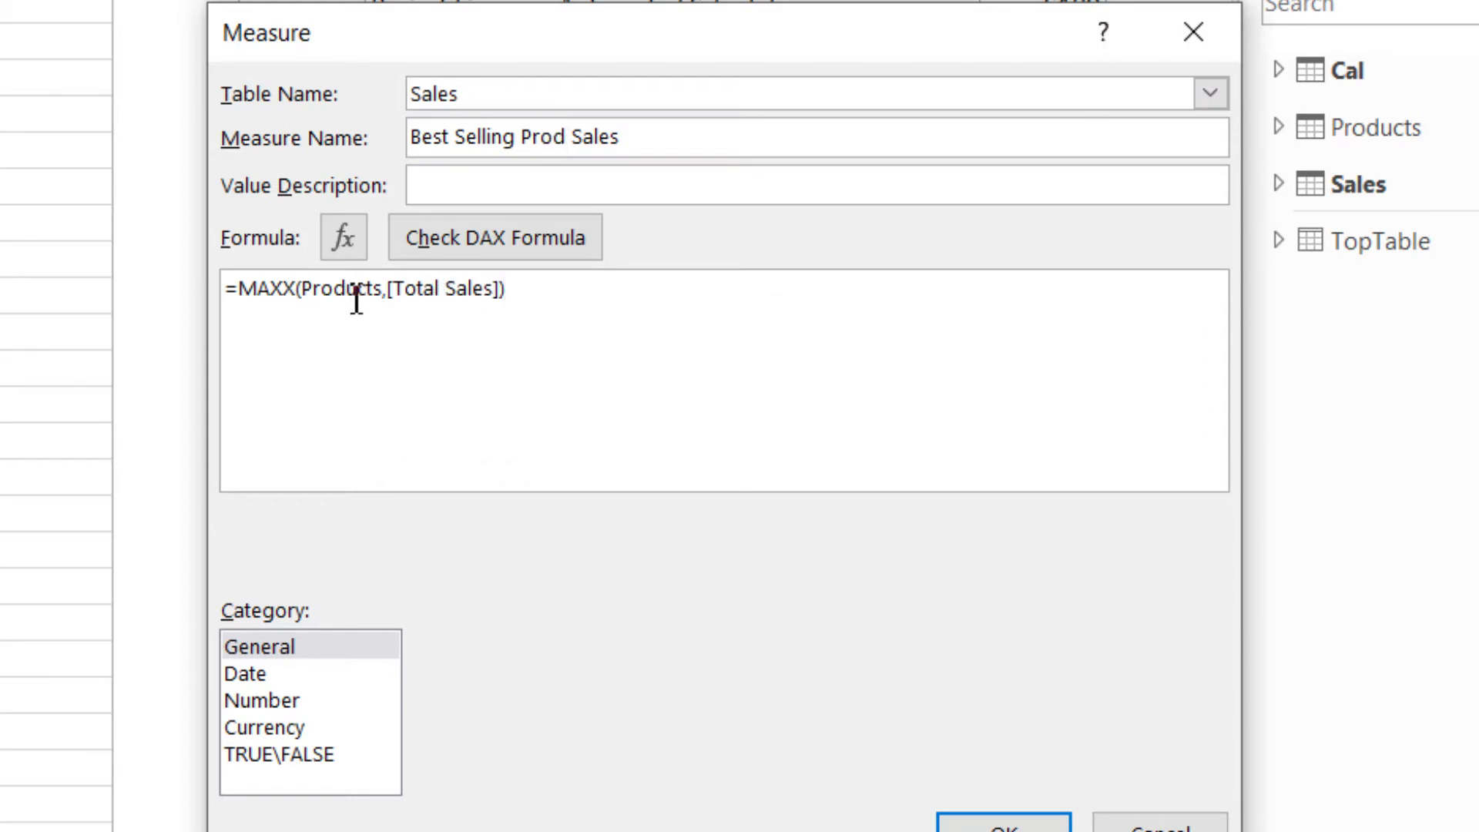
# Format the measure as currency with the $ English (United States) symbol and save it
pyautogui.click(290, 729)
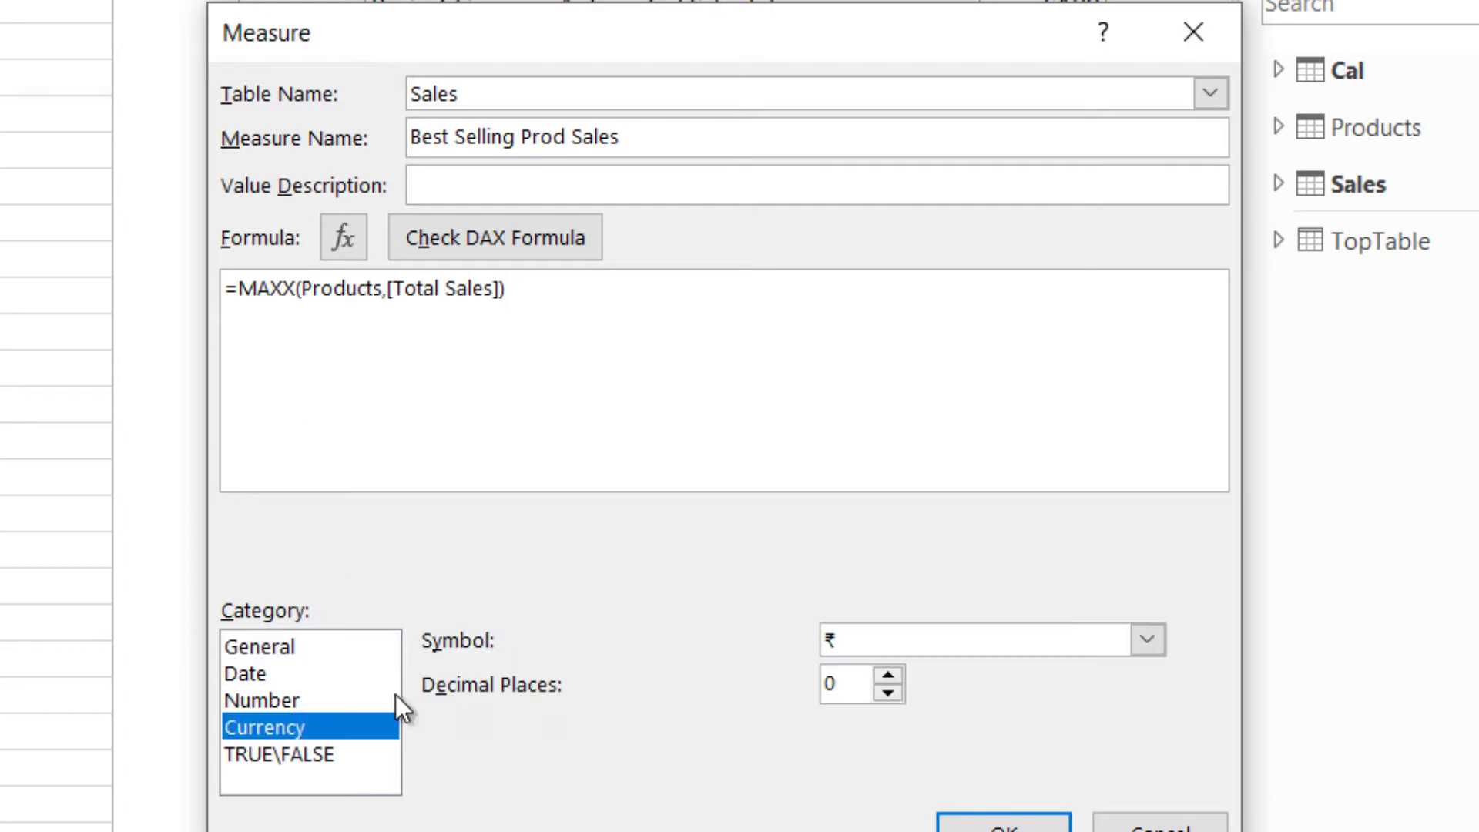
pyautogui.click(1076, 625)
pyautogui.scroll(-8, 1176, 514)
pyautogui.scroll(-4, 1179, 496)
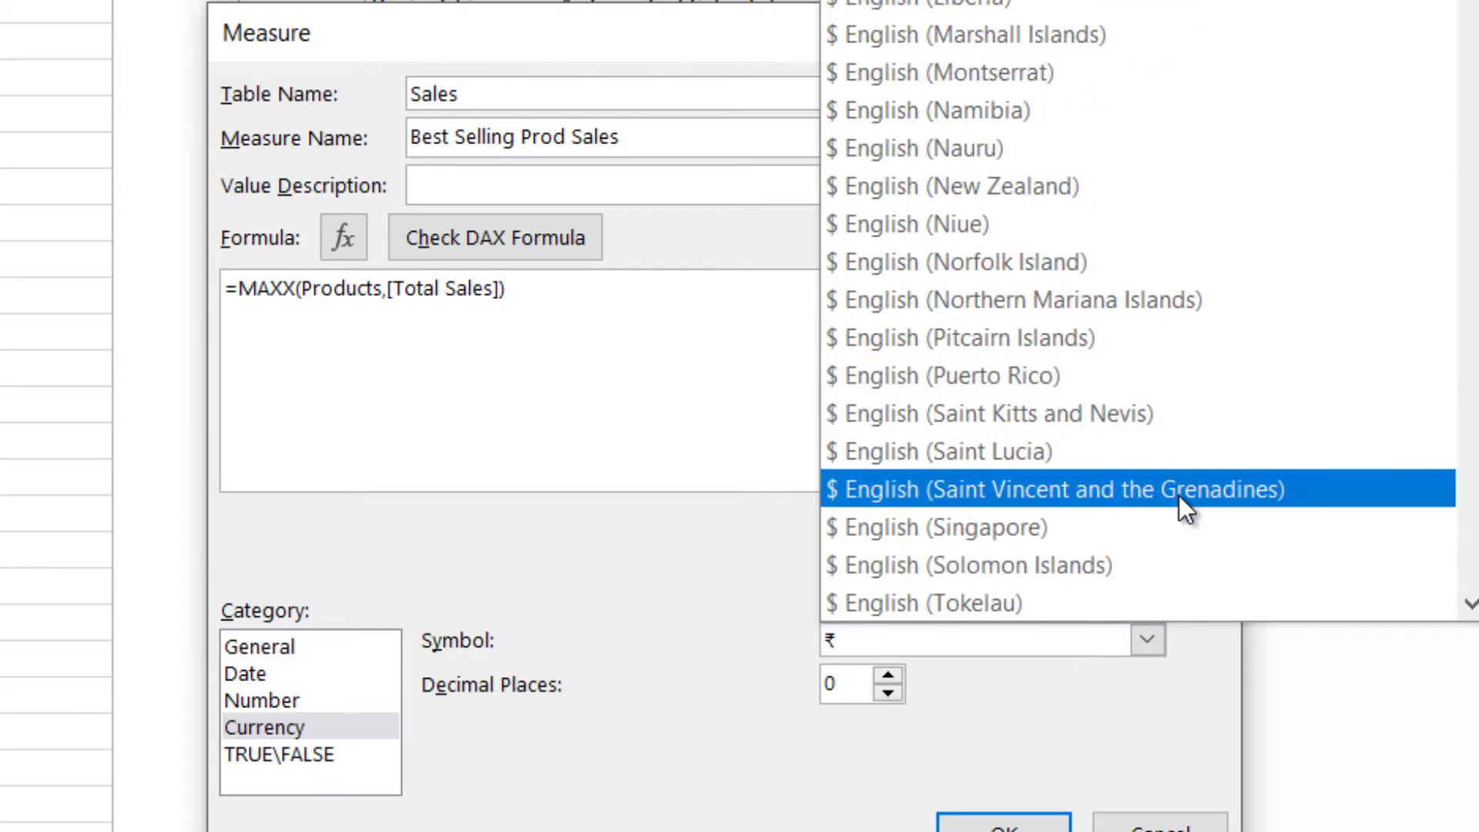
pyautogui.scroll(-3, 1179, 505)
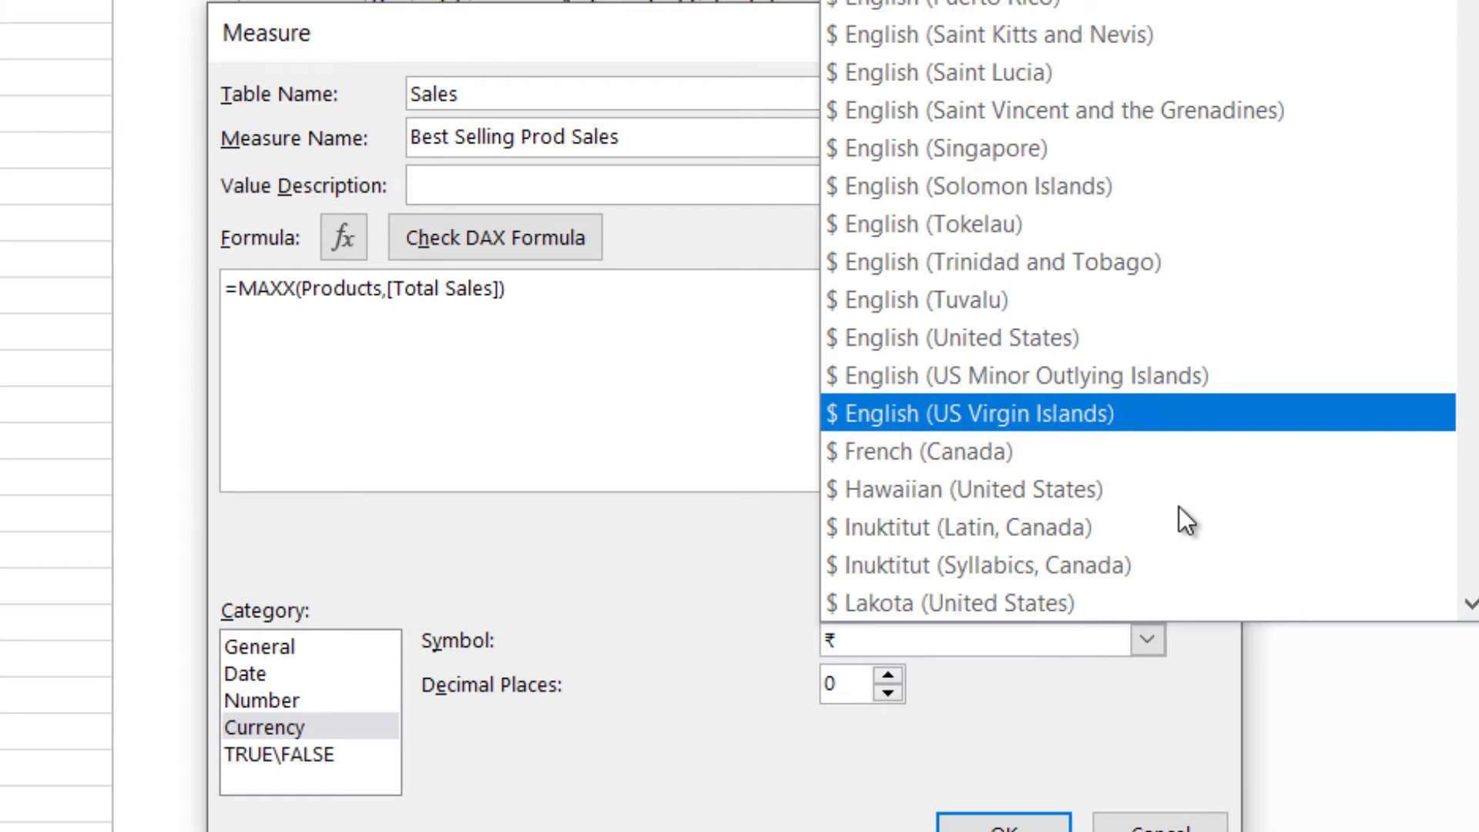
pyautogui.scroll(-3, 1098, 46)
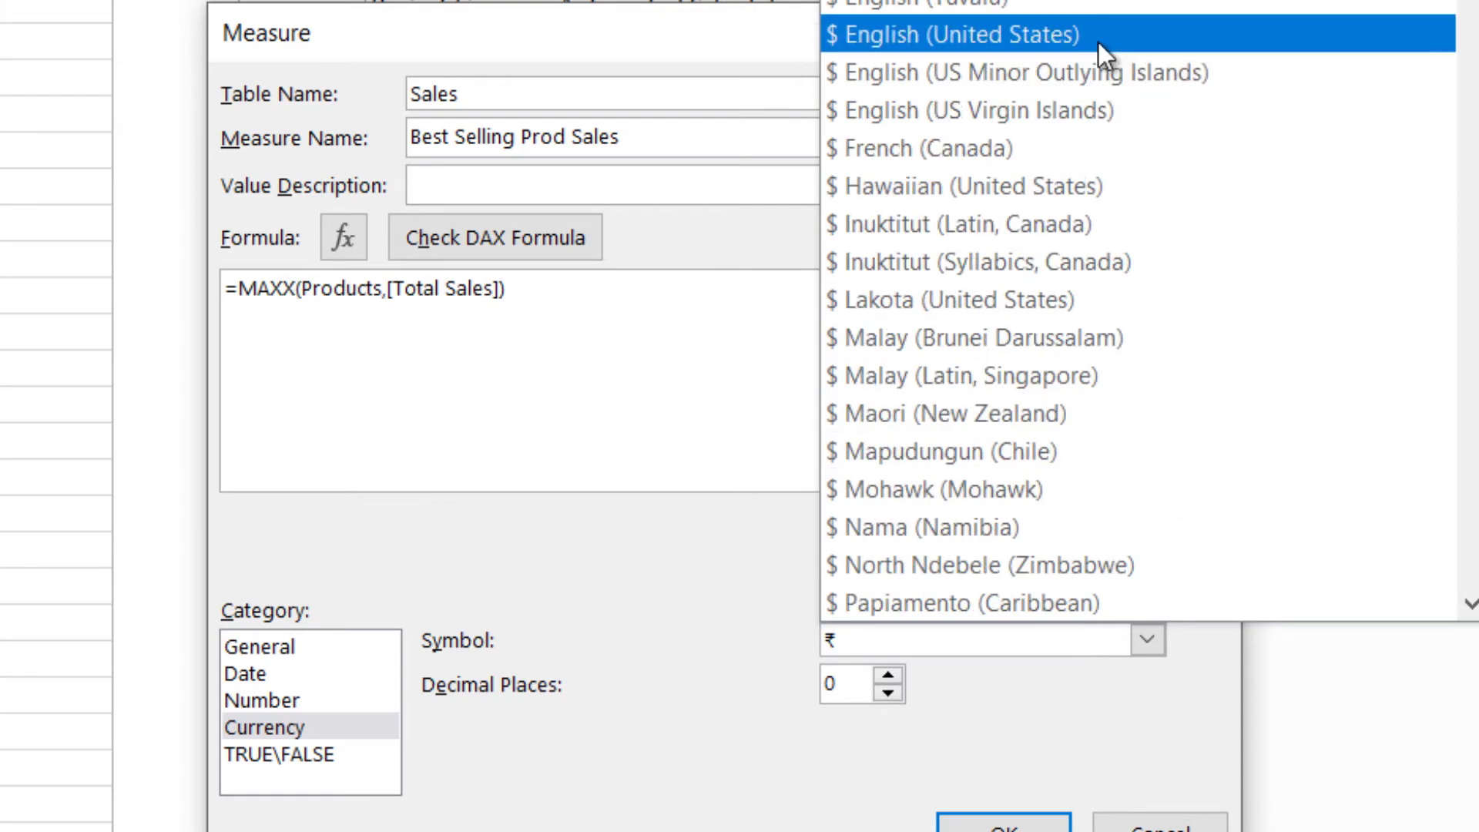
pyautogui.click(1098, 42)
pyautogui.click(1004, 824)
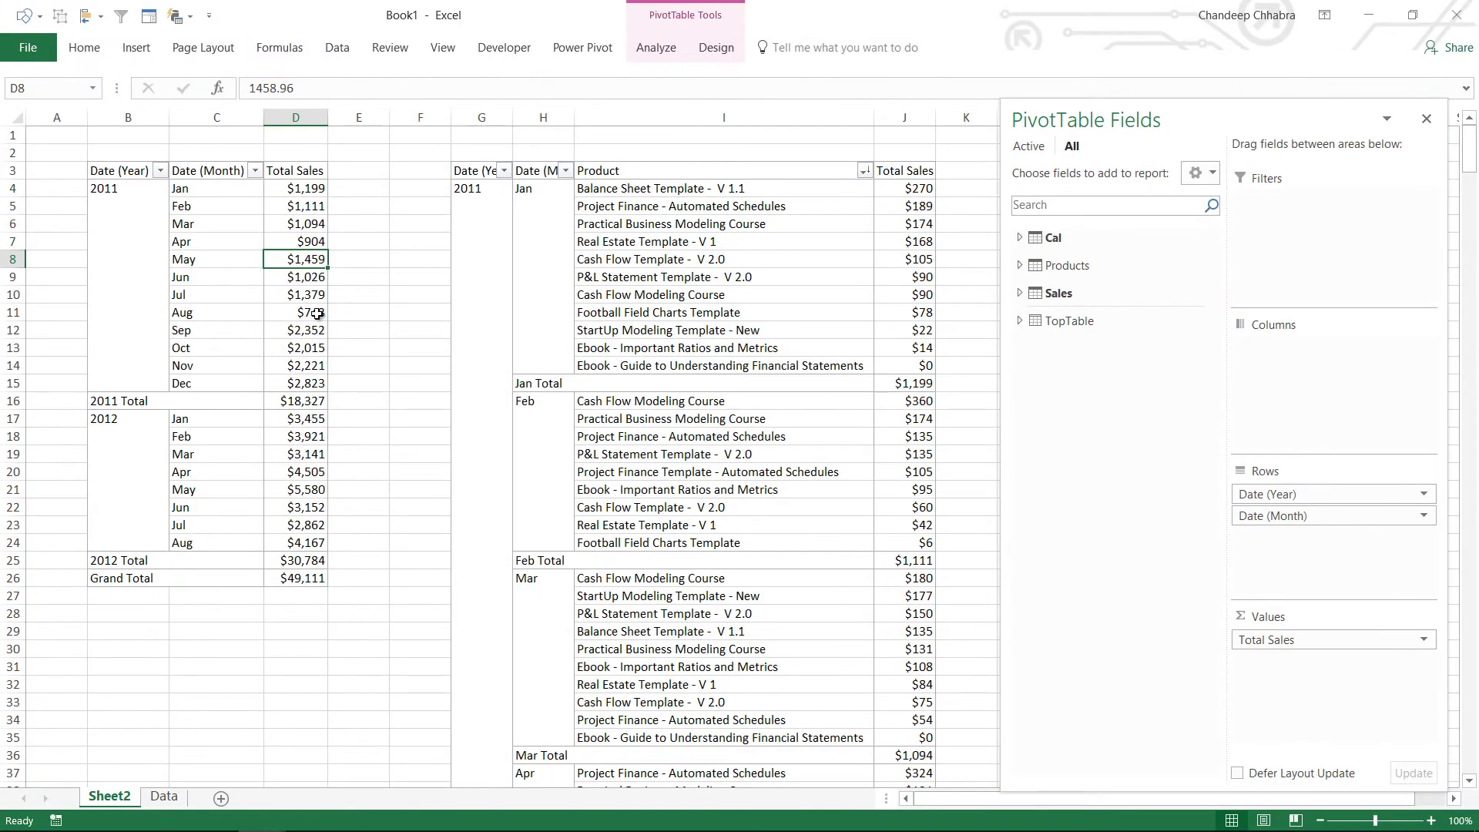
# Add Best Selling Prod Sales to the first PivotTable's values and fit its column width to the header
pyautogui.click(1059, 293)
pyautogui.moveTo(1133, 541); pyautogui.dragTo(1356, 693)
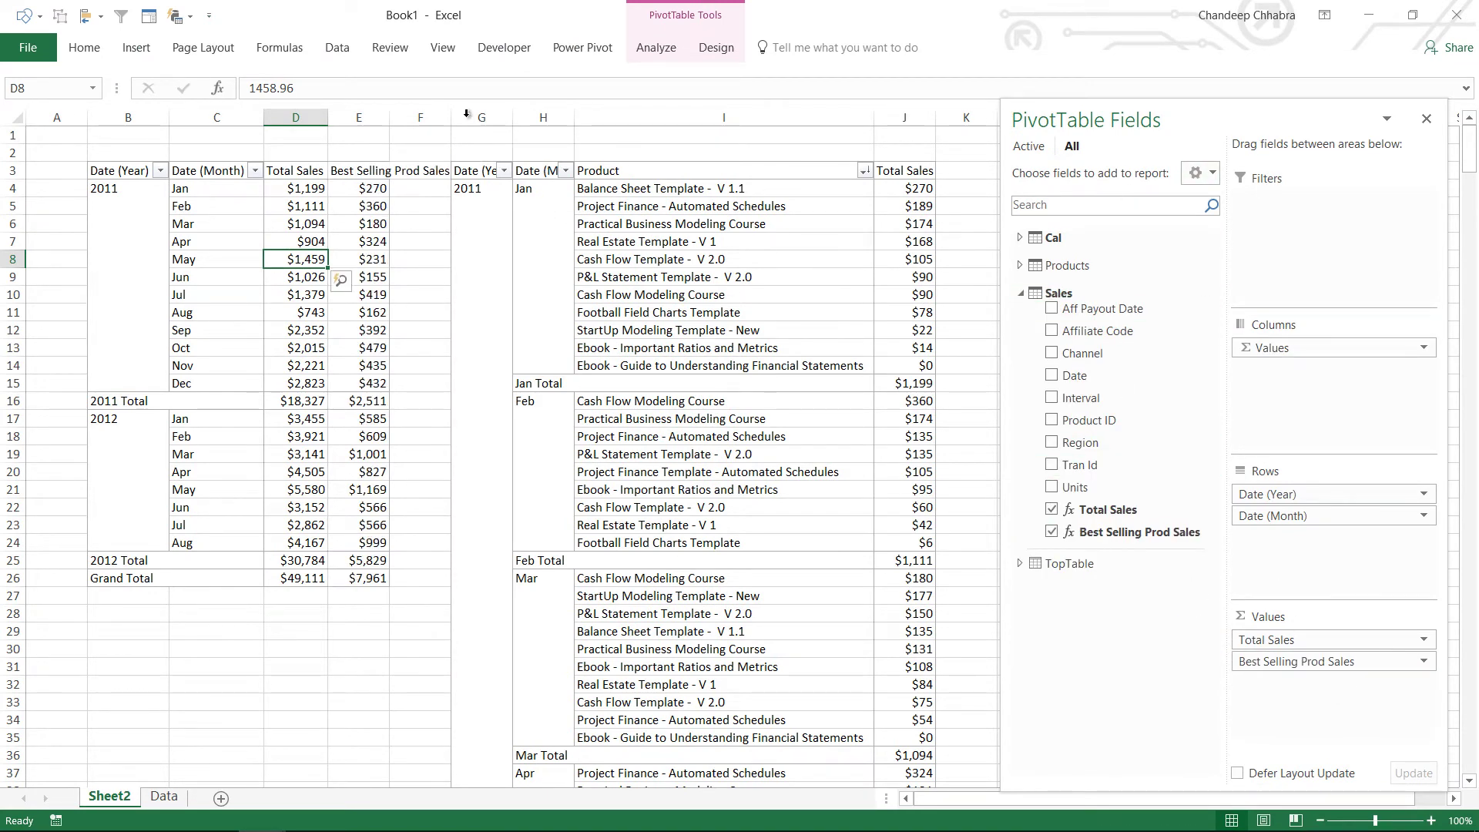
pyautogui.doubleClick(390, 125)
pyautogui.click(439, 188)
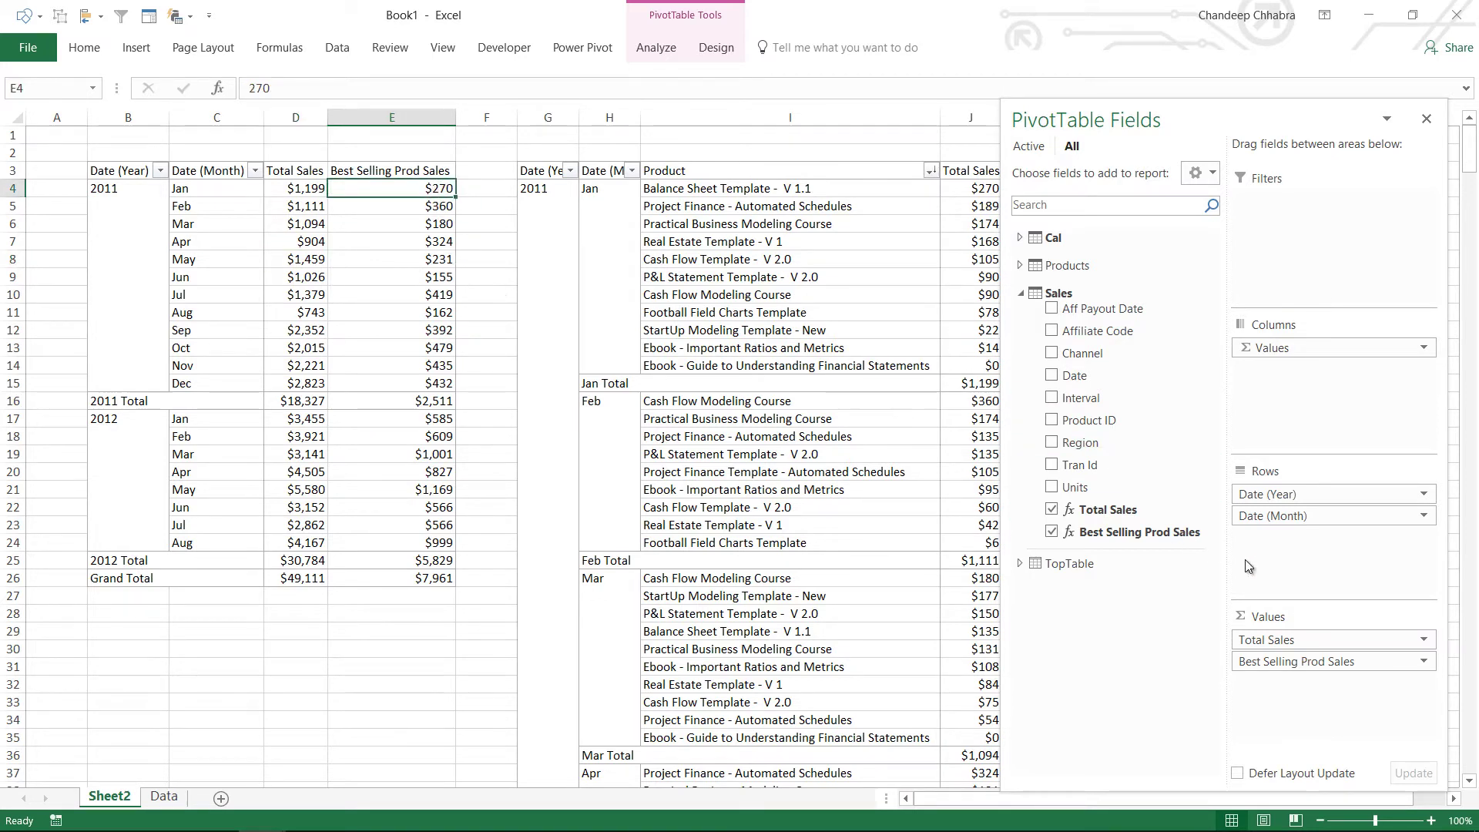
# Move the field list off the copied PivotTable and select a cell in that PivotTable's Date (Year) column
pyautogui.moveTo(1131, 121); pyautogui.dragTo(1106, 114)
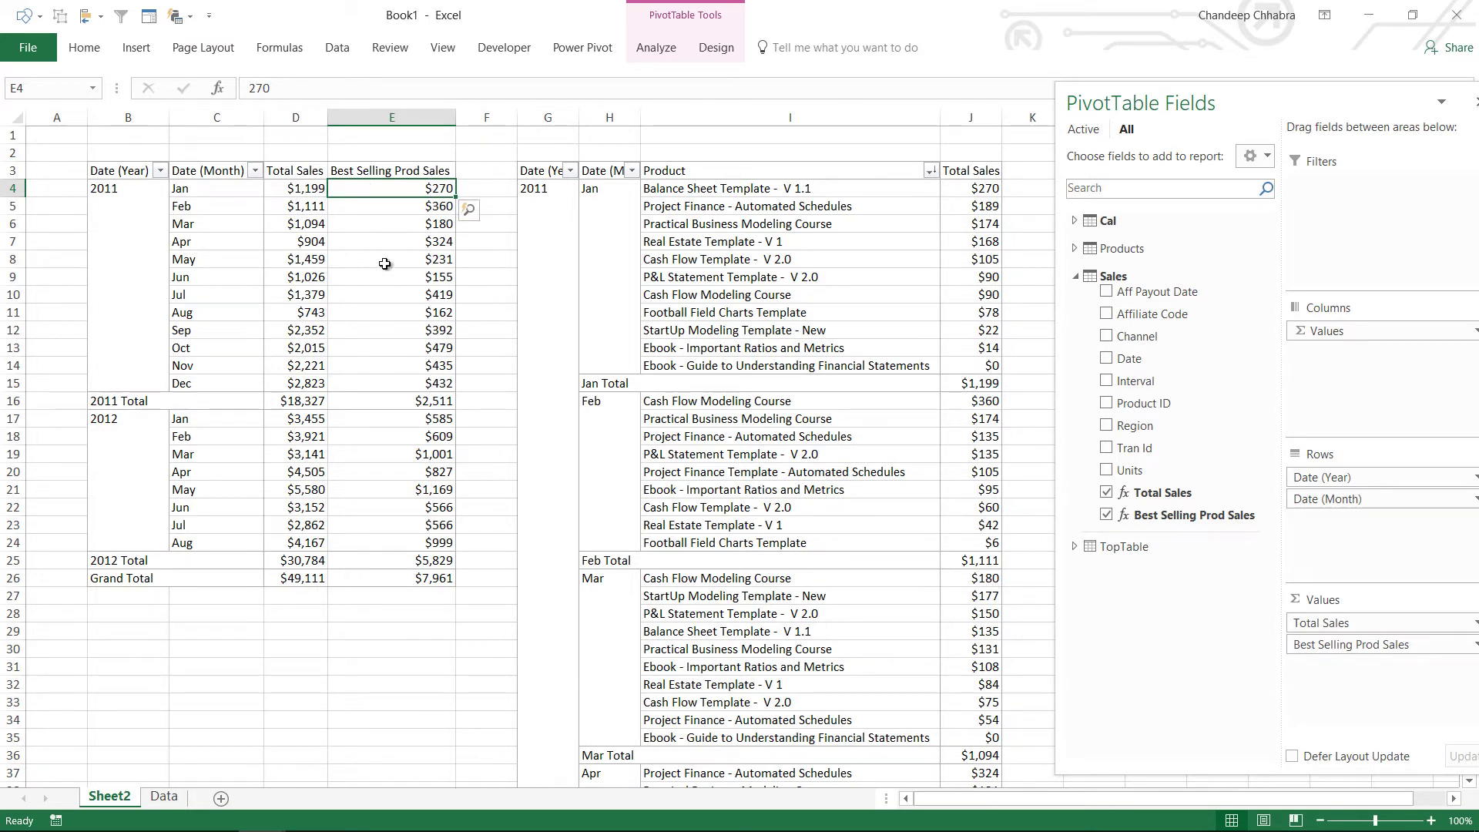
pyautogui.click(610, 241)
pyautogui.press('Left')
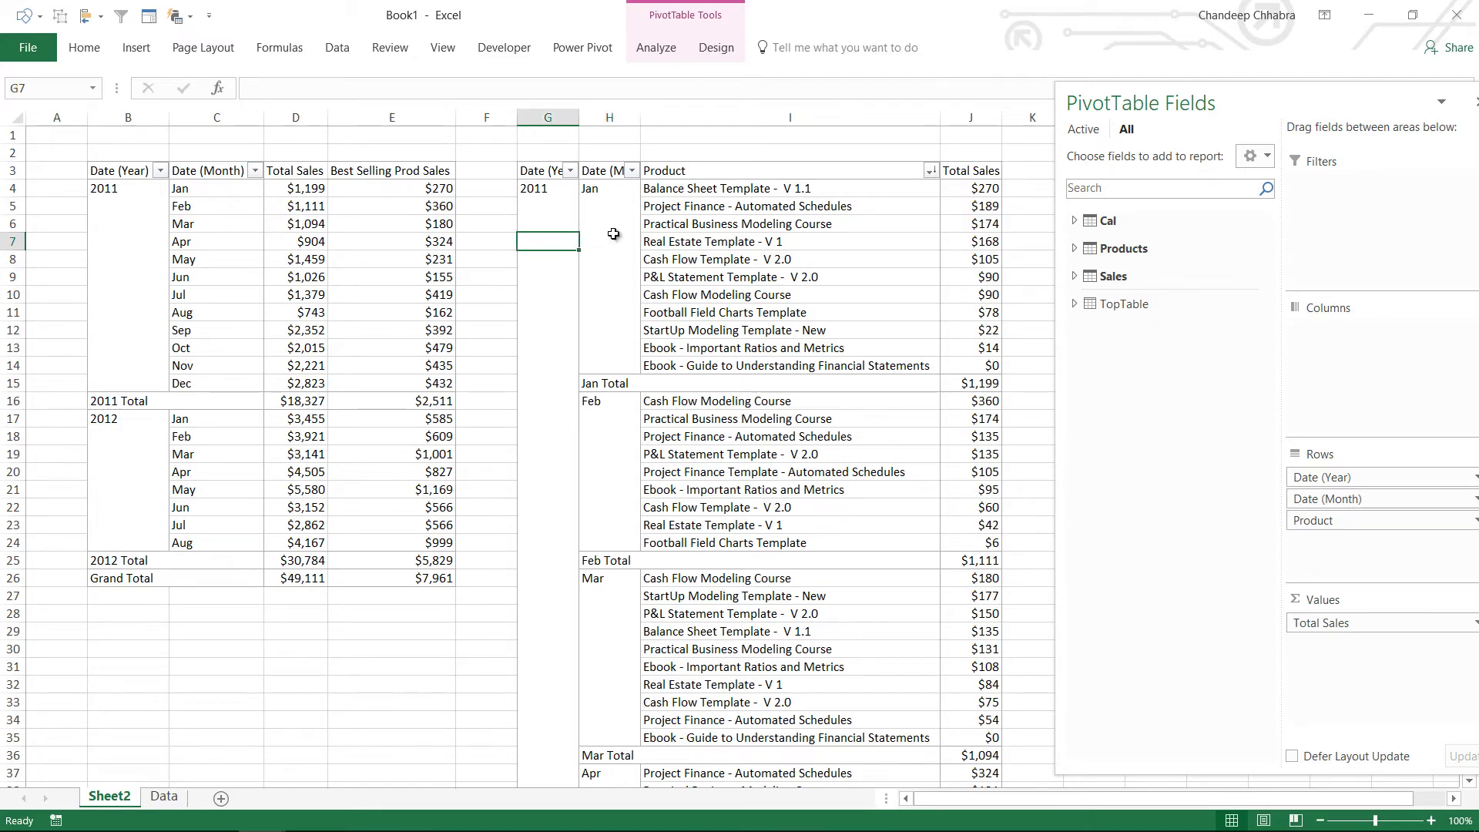
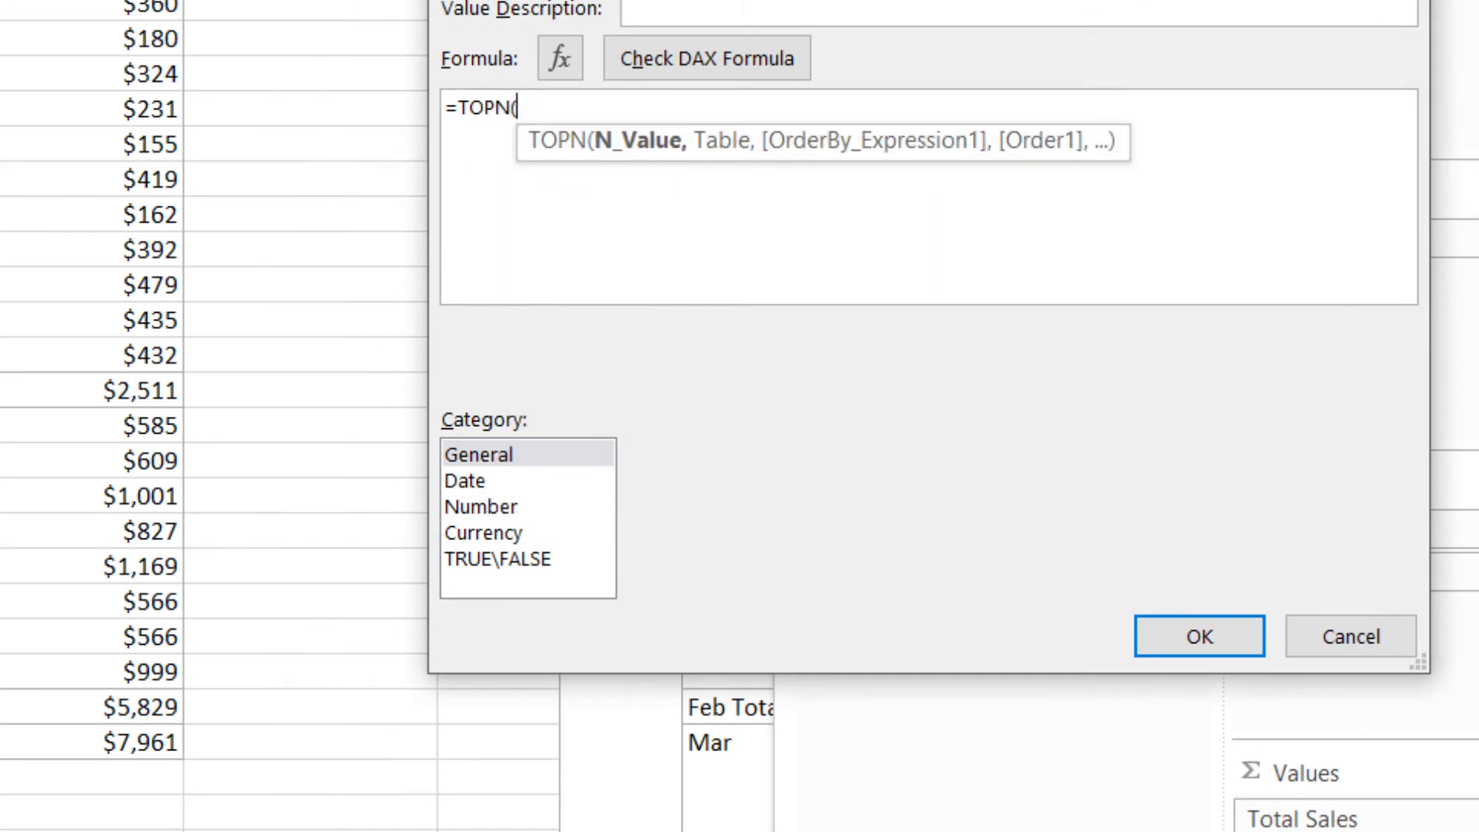
# Complete the Best Selling Prod measure's formula as =TOPN(1,Products,[Total Sales])
pyautogui.write('1,pro')
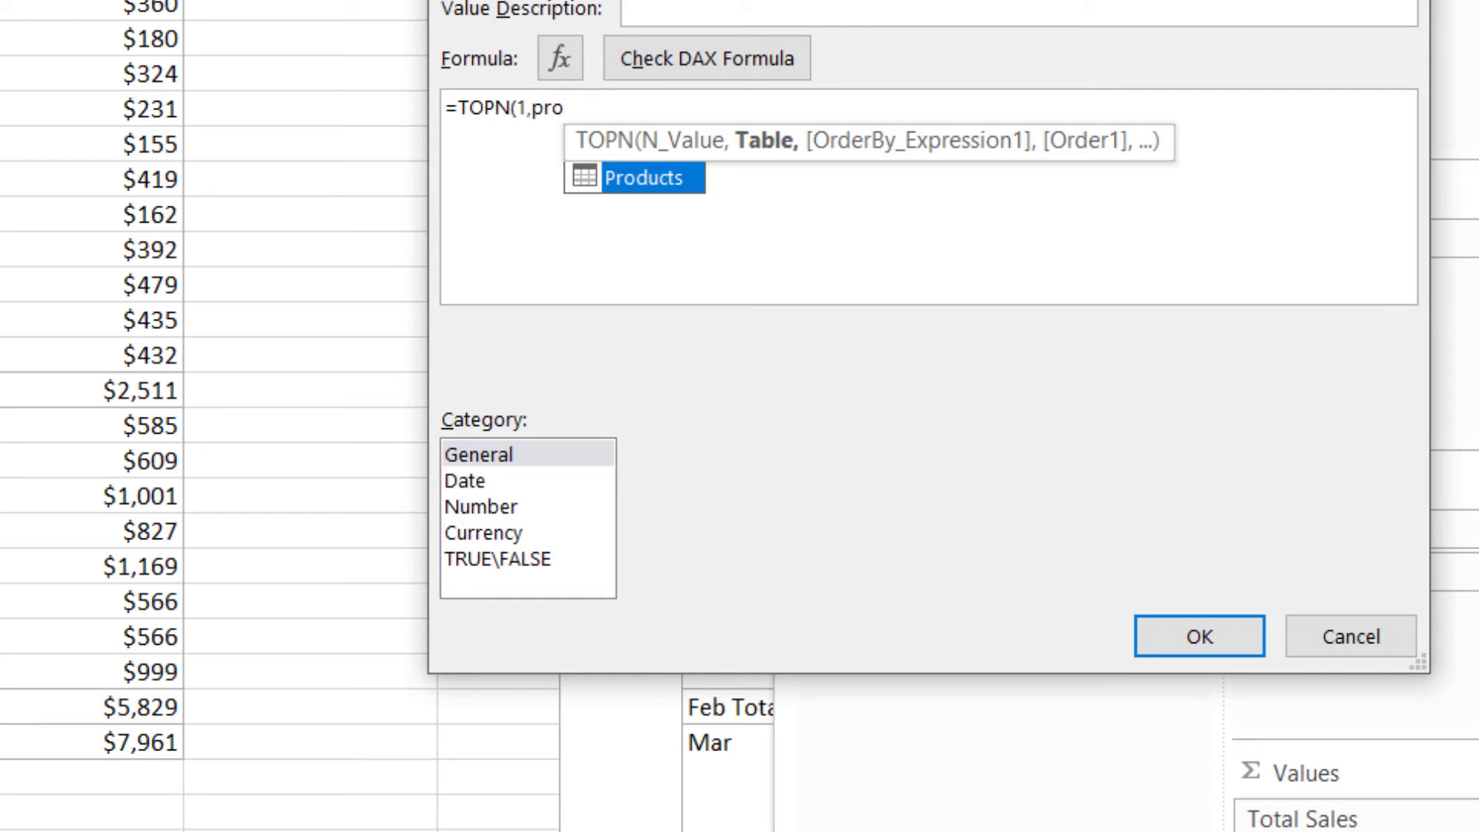
pyautogui.press('Tab')
pyautogui.write(',[to')
pyautogui.press('Tab')
pyautogui.write(')')
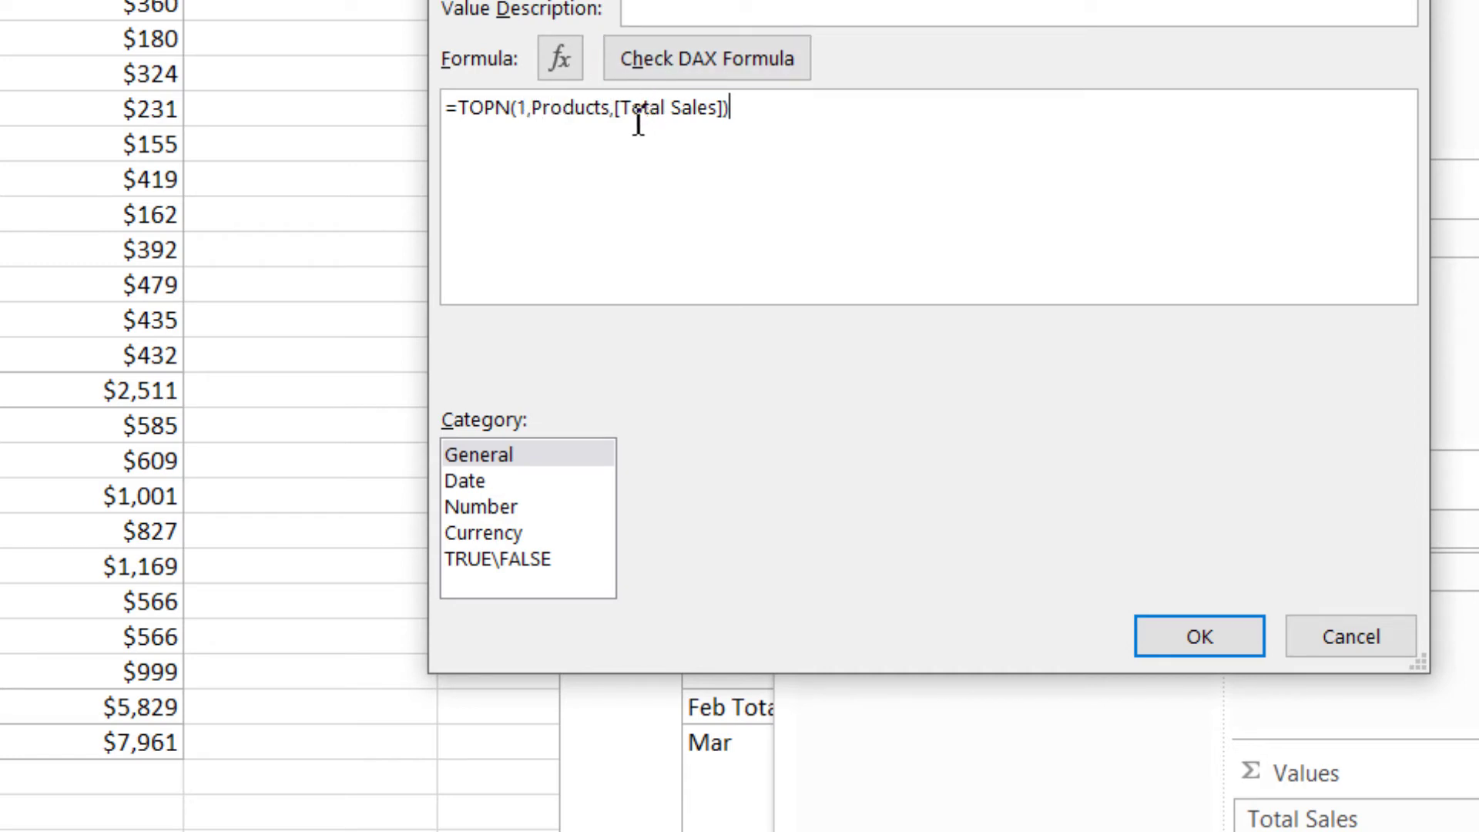
# Replace the TOPN table argument with VALUES(Products[Product]) so that only the Product column is used
pyautogui.click(563, 118)
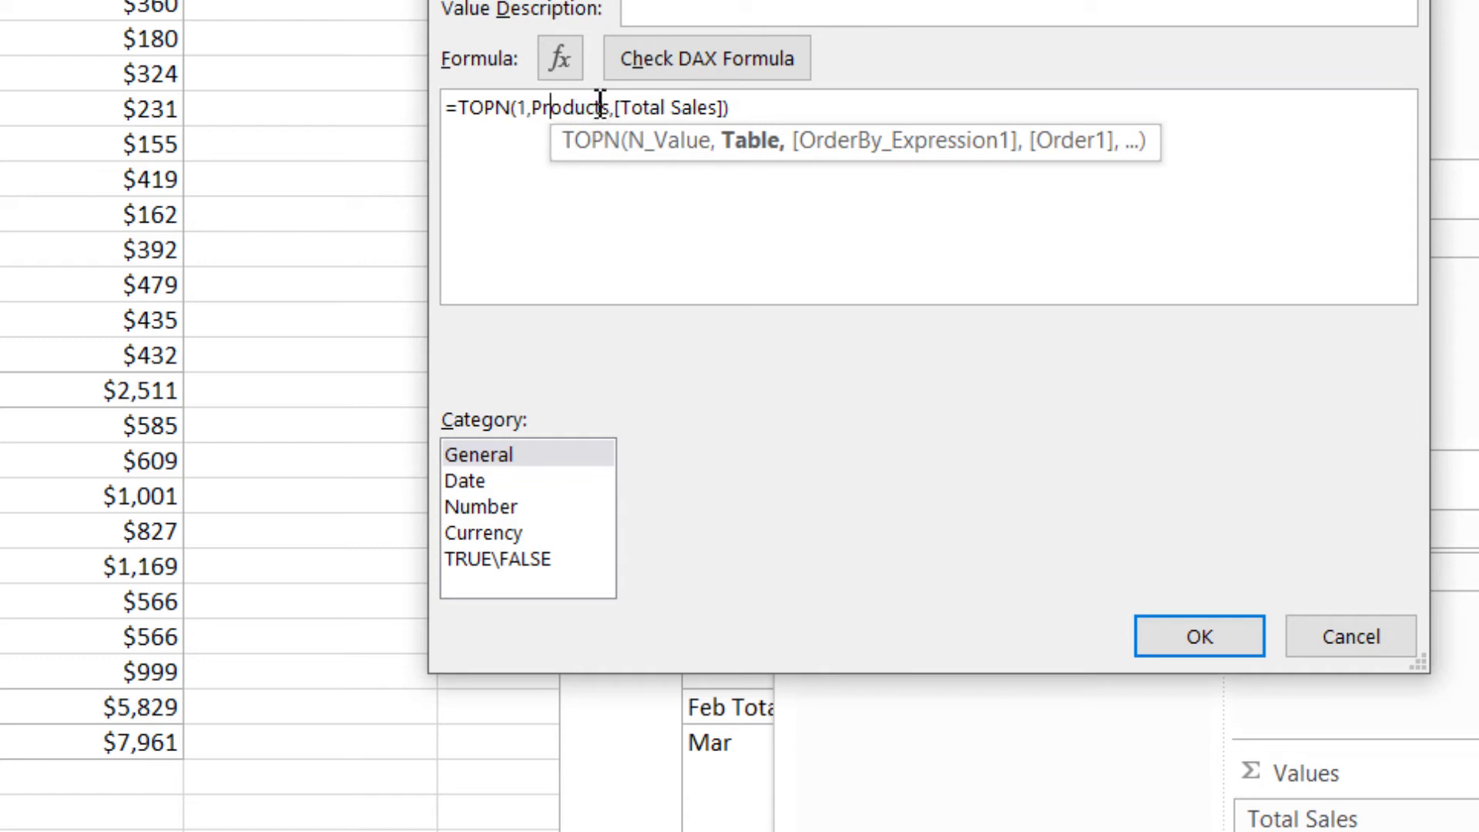
pyautogui.press('Left')
pyautogui.press('Left')
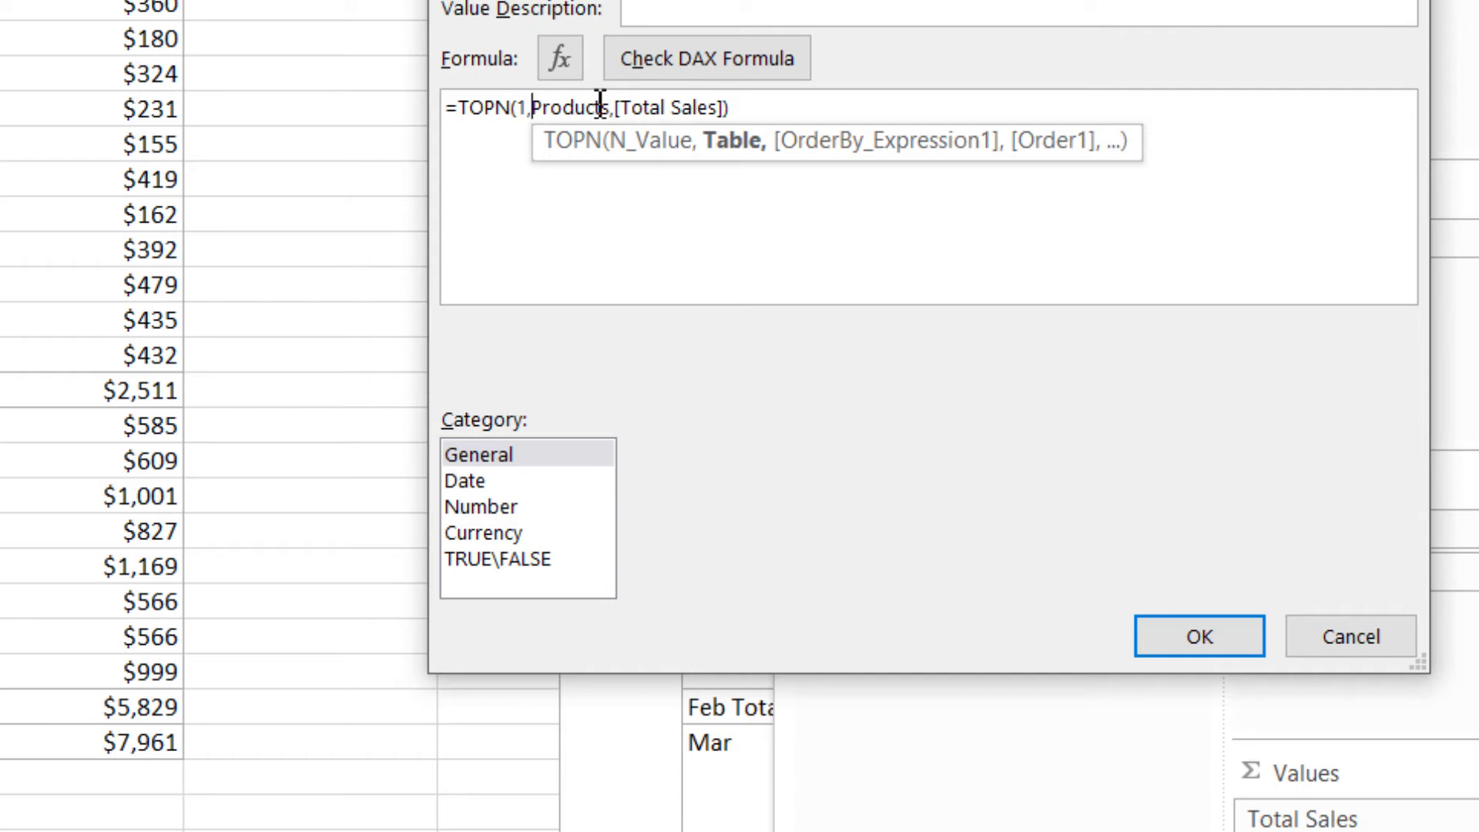
pyautogui.write('valu')
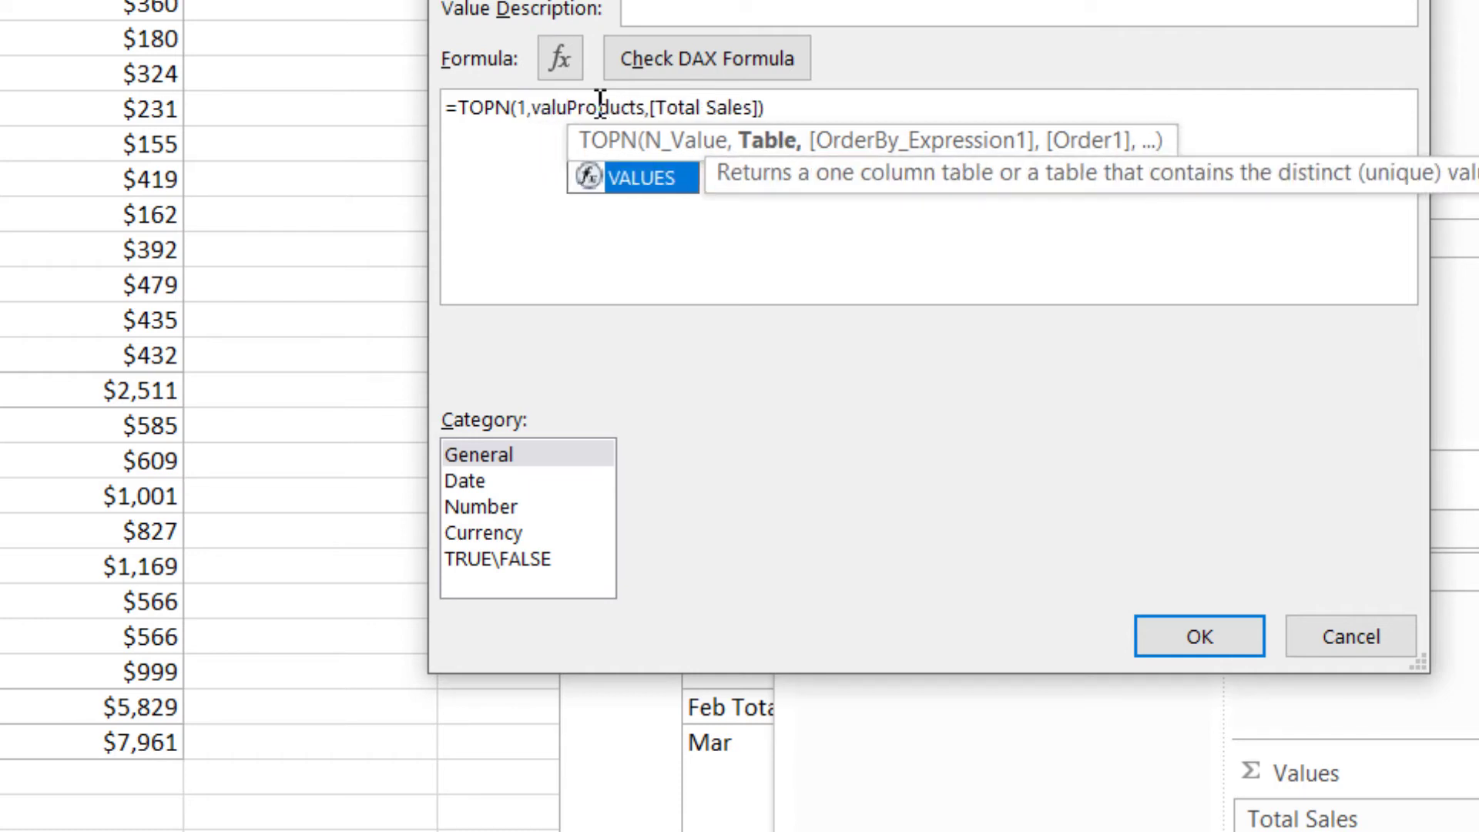
pyautogui.press('Tab')
pyautogui.press('Right')
pyautogui.press('Right')
pyautogui.press('Right')
pyautogui.press('Right')
pyautogui.press('Right')
pyautogui.press('Right')
pyautogui.press('Right')
pyautogui.press('Right')
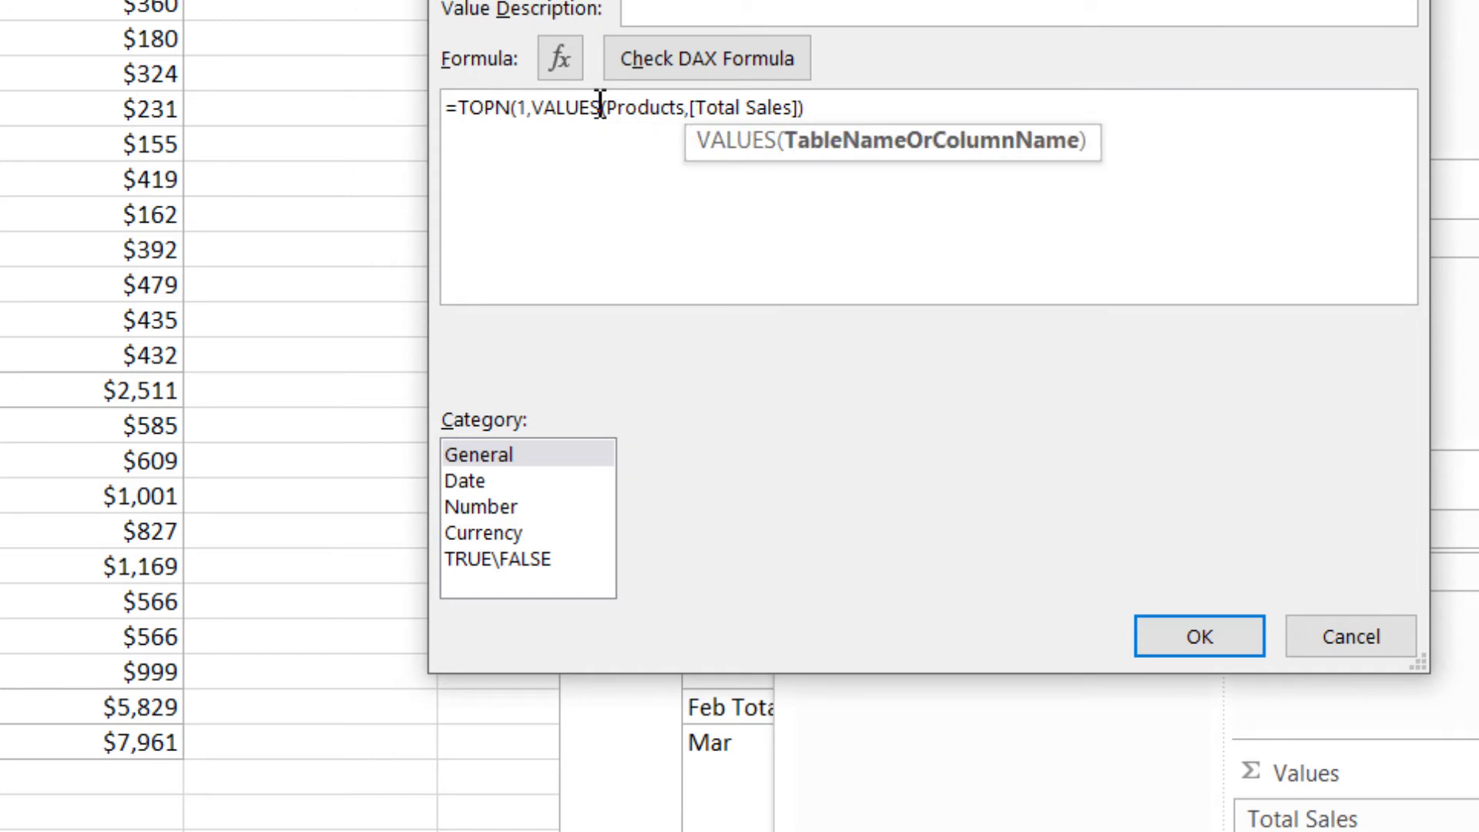
pyautogui.write('[')
pyautogui.press('Down')
pyautogui.press('Down')
pyautogui.press('Down')
pyautogui.press('Tab')
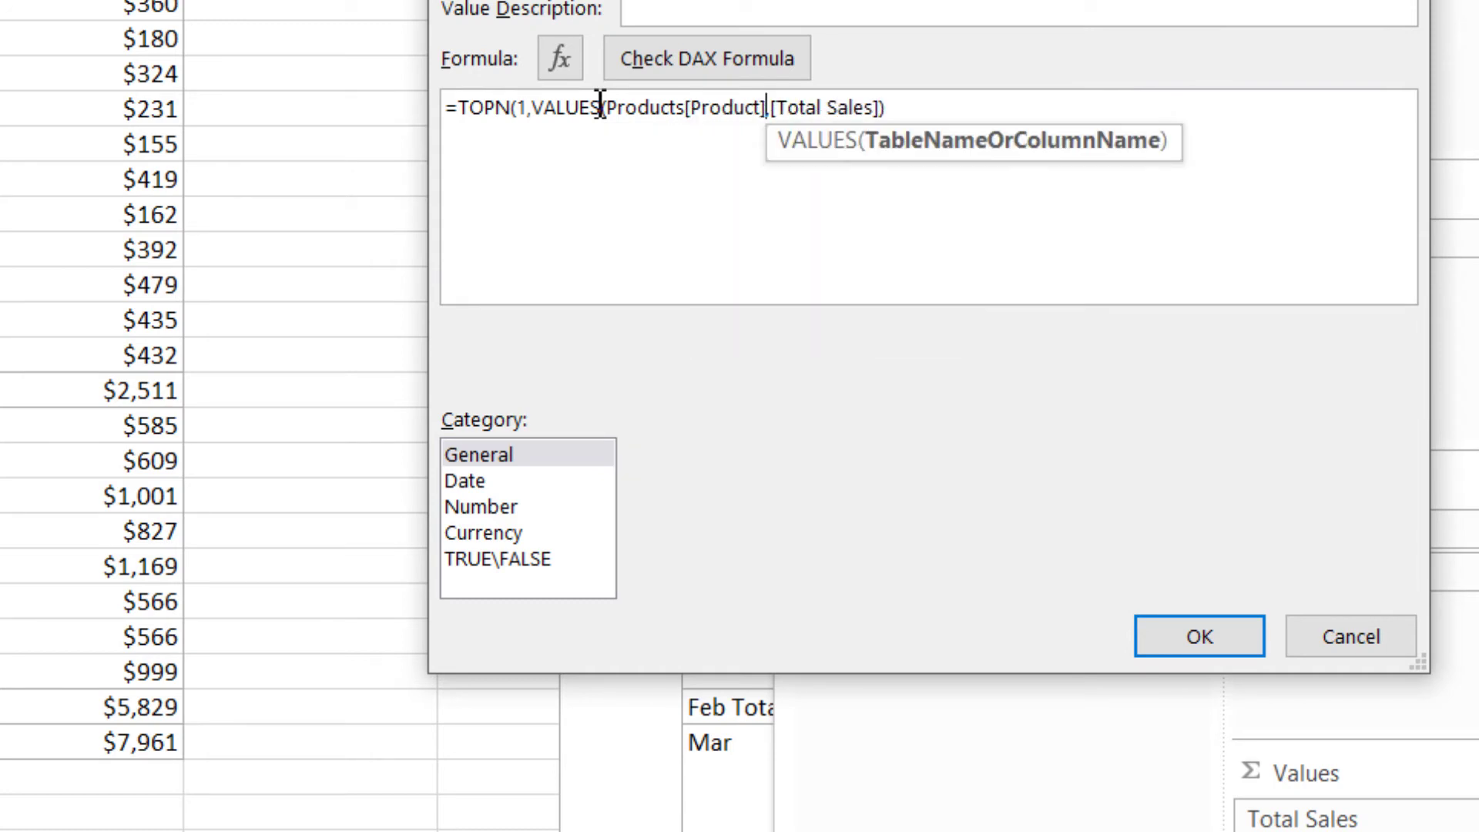
pyautogui.write(')')
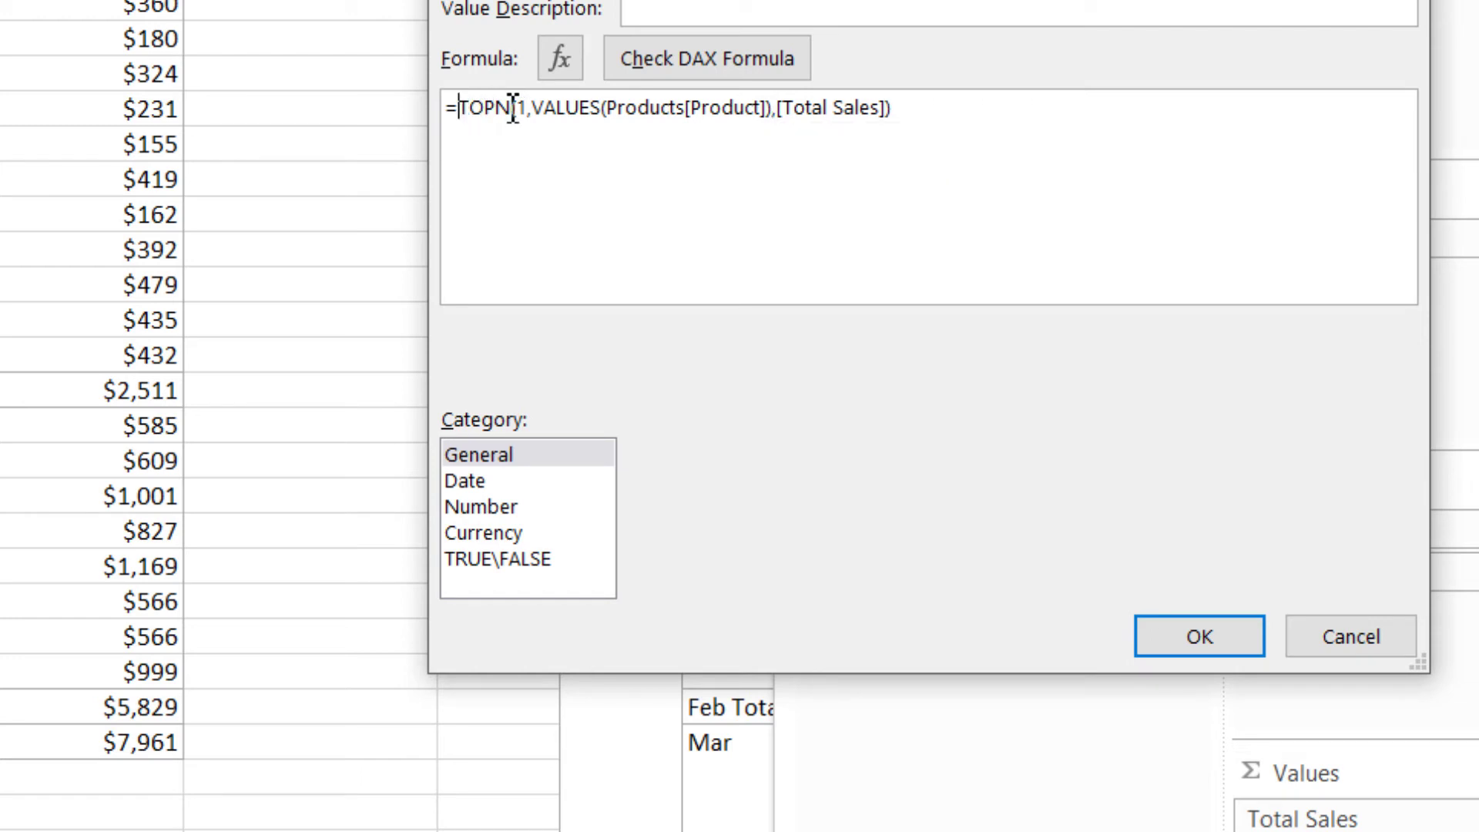
# Open a FIRSTNONBLANK function in front of the TOPN expression so that TOPN becomes its first argument
pyautogui.moveTo(459, 107); pyautogui.dragTo(527, 107)
pyautogui.moveTo(757, 126); pyautogui.dragTo(934, 127)
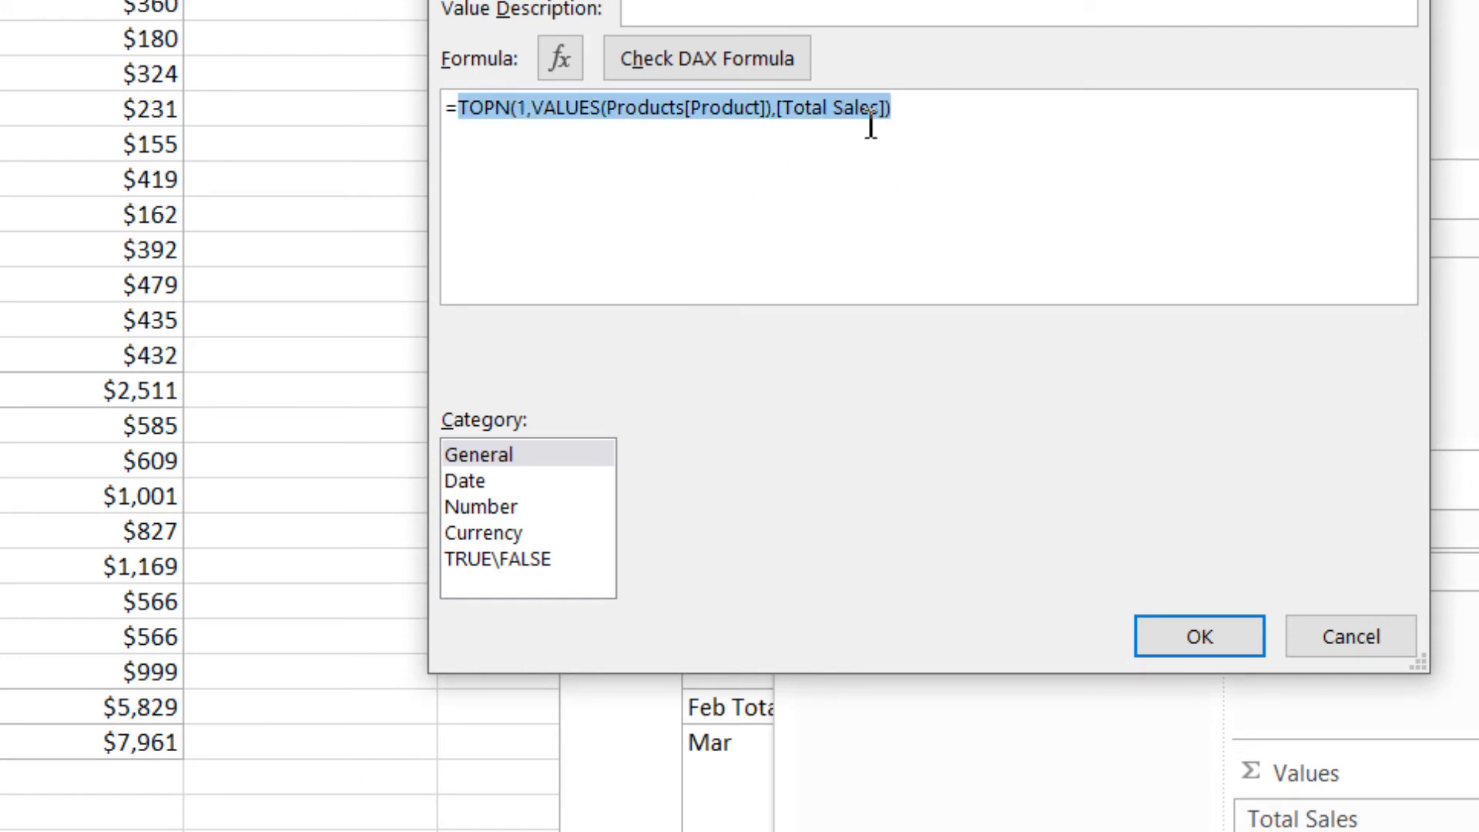
pyautogui.click(478, 114)
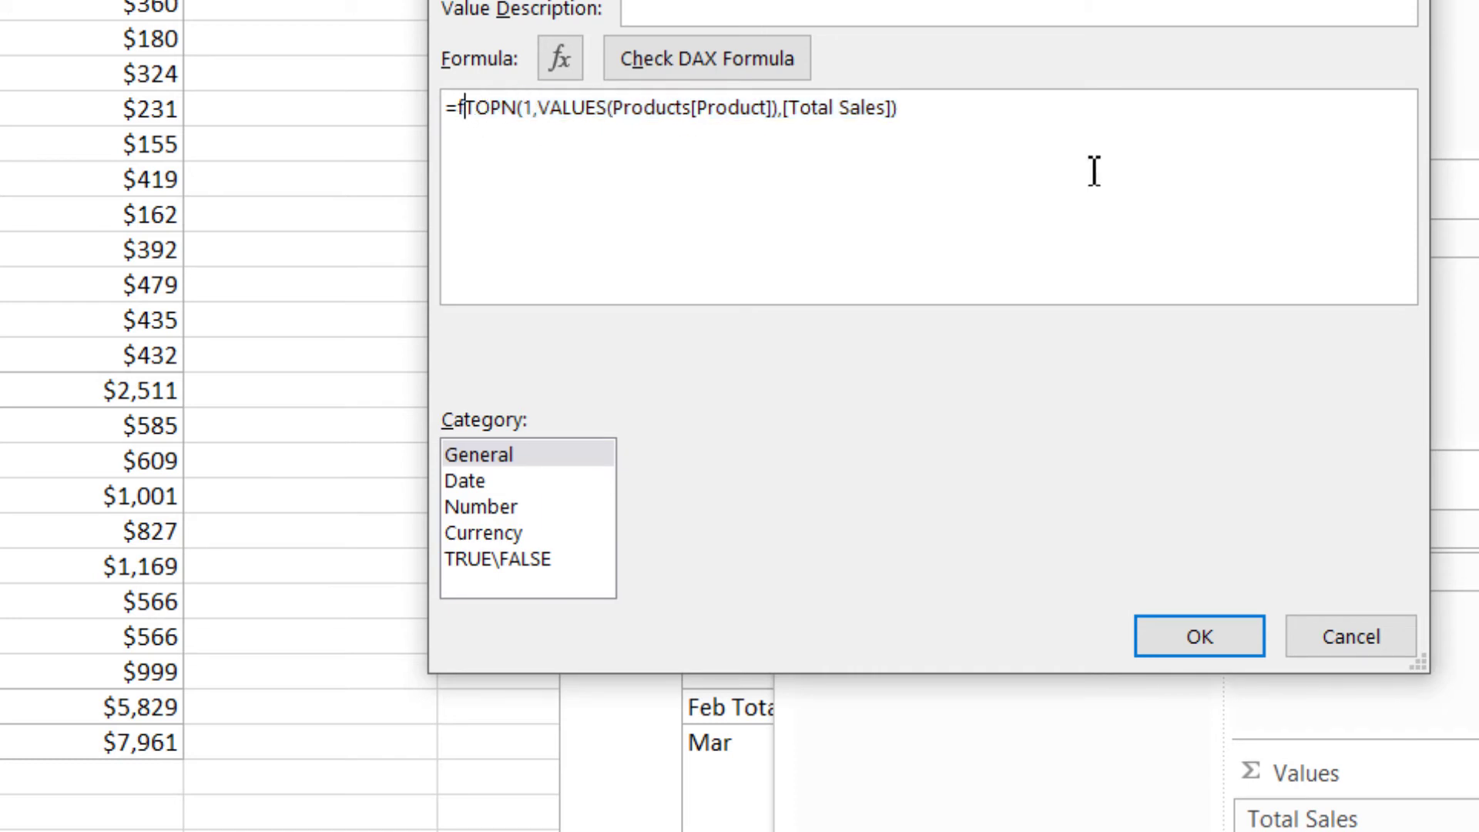
pyautogui.write('fi')
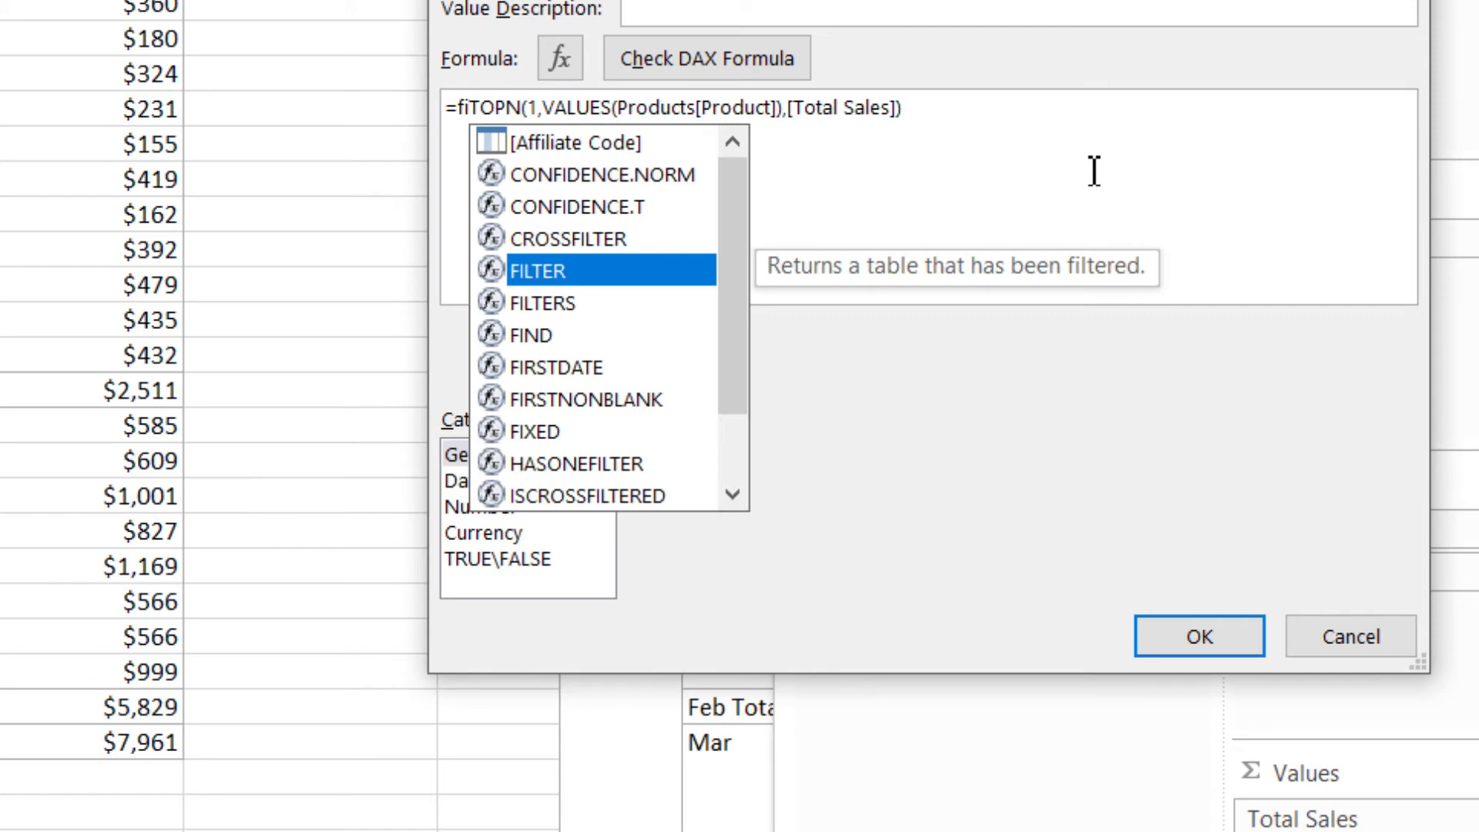
pyautogui.press('BackSpace')
pyautogui.write('ir')
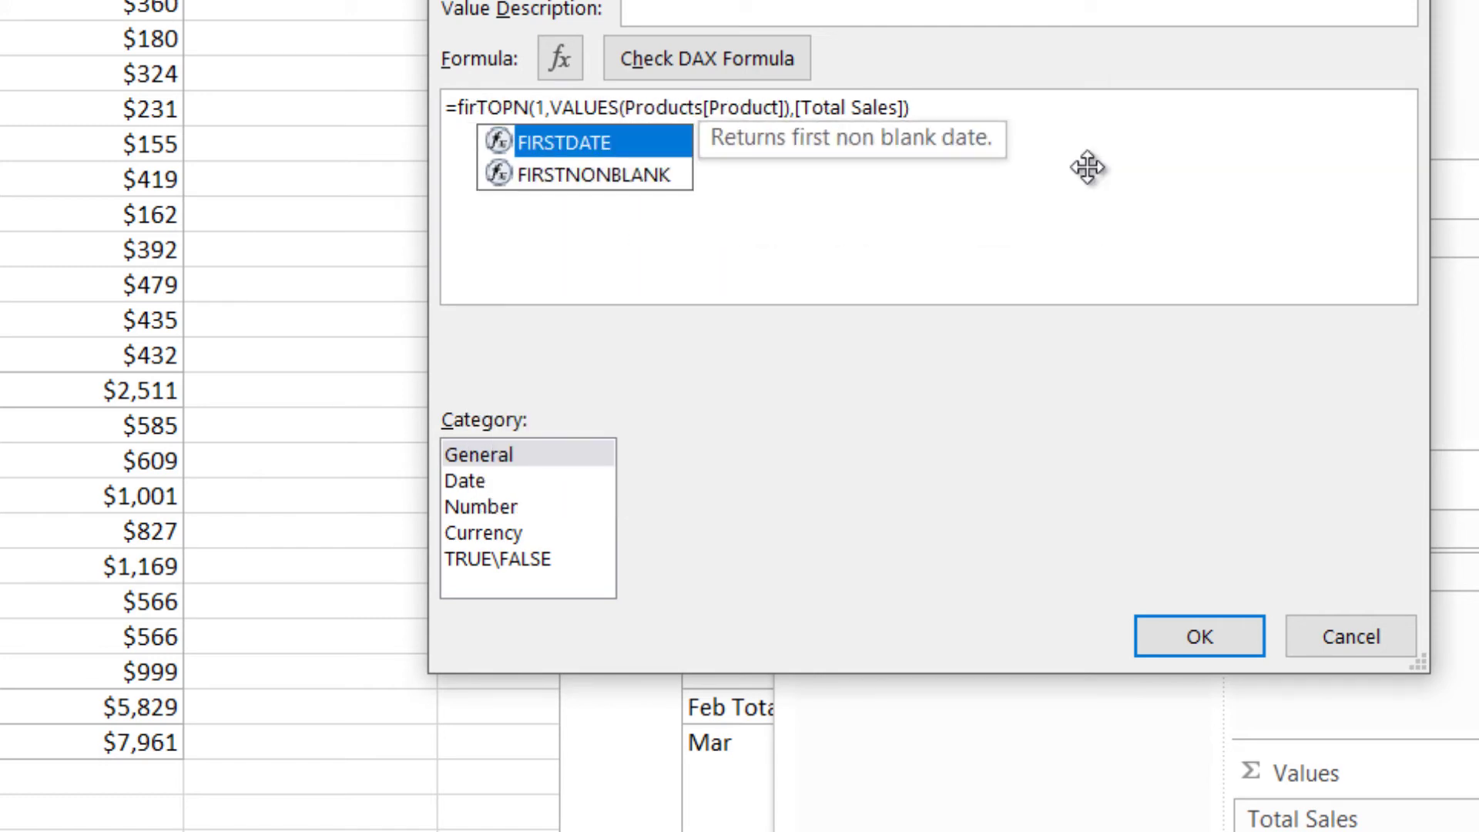
pyautogui.press('Down')
pyautogui.press('Tab')
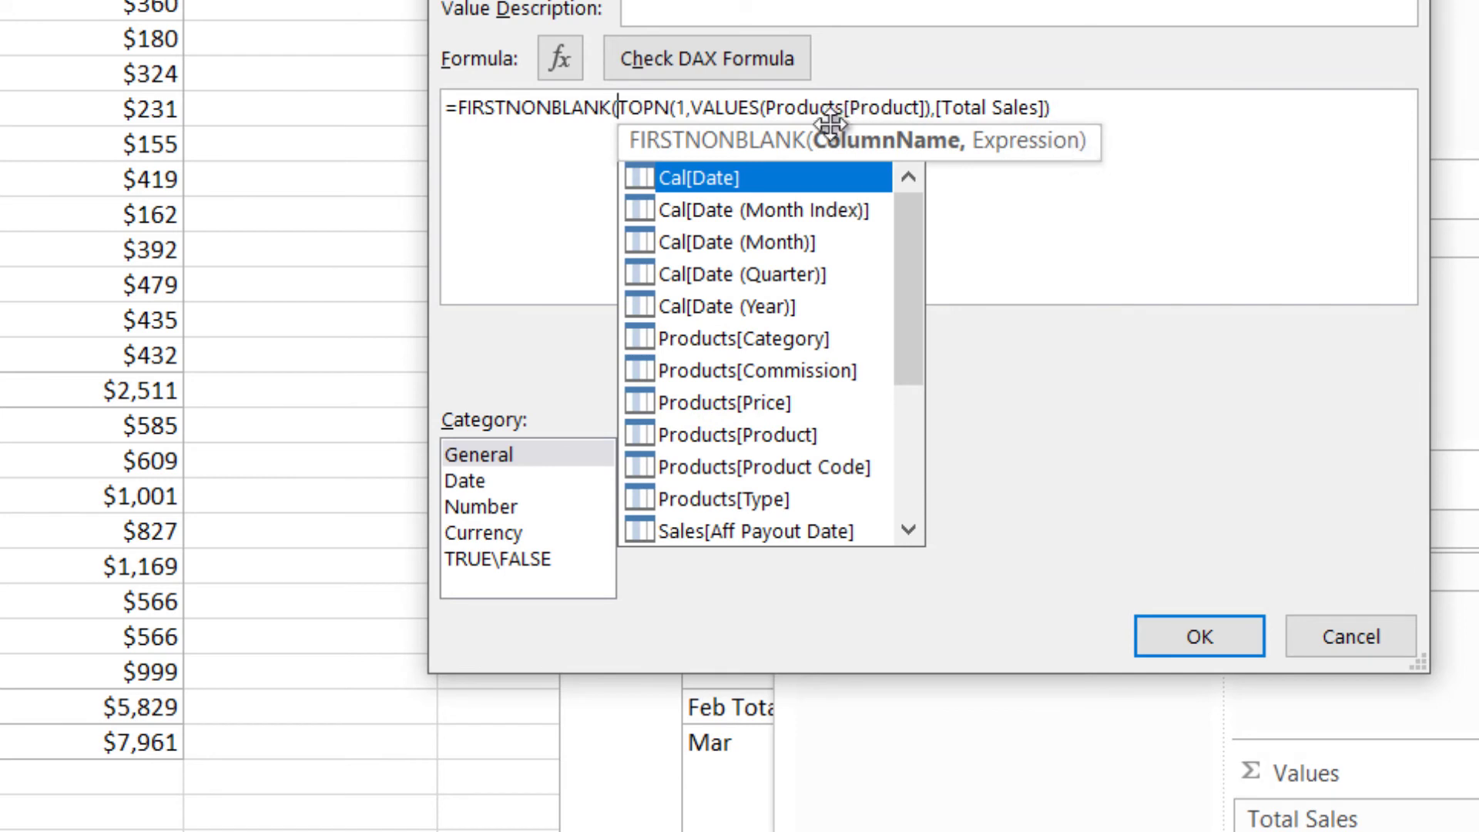
# Finish FIRSTNONBLANK with 1 as its expression, check the formula, and save the Best Selling Prod measure
pyautogui.moveTo(617, 108); pyautogui.dragTo(1050, 108)
pyautogui.click(1075, 108)
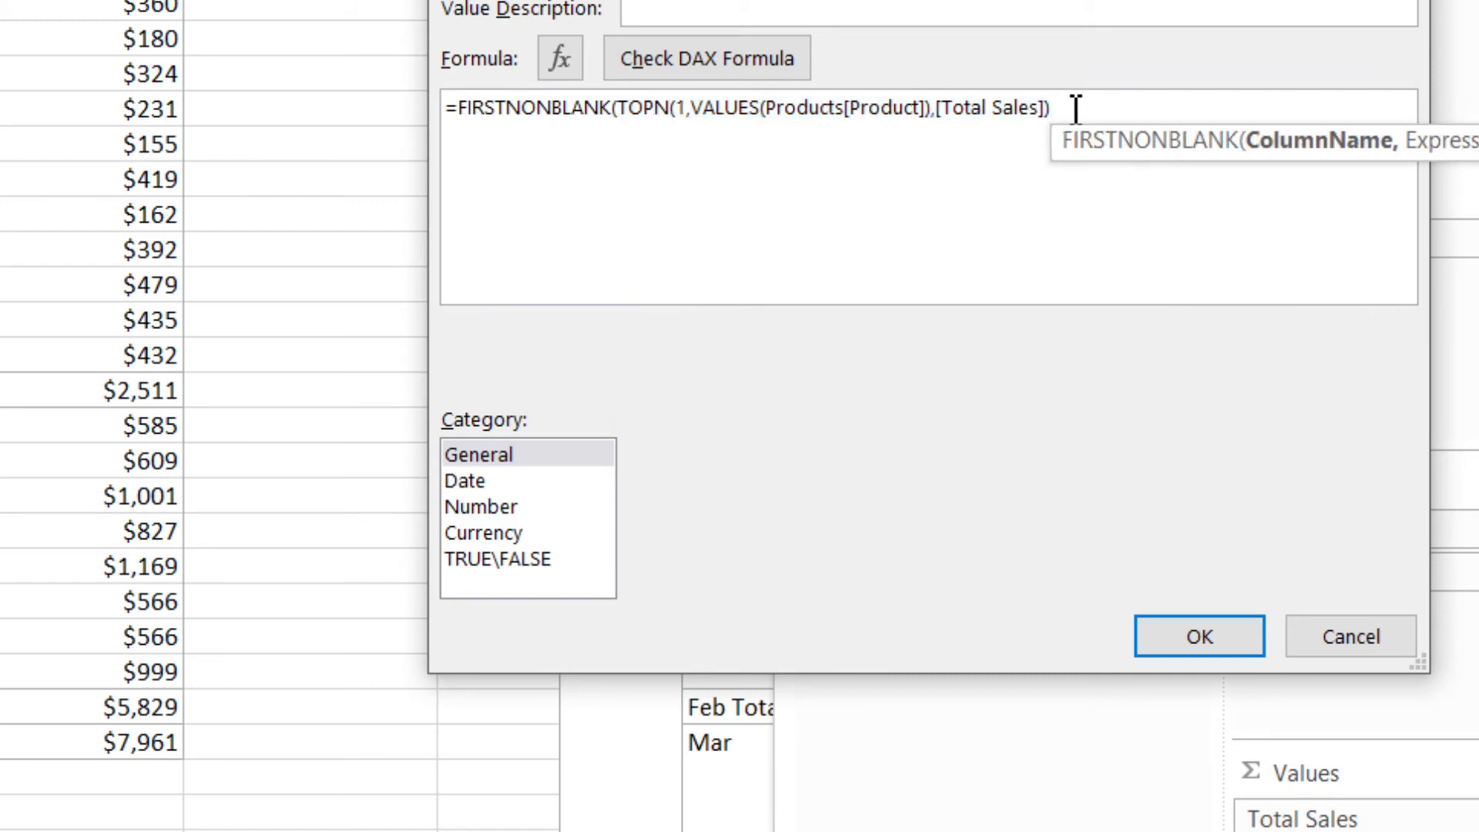
pyautogui.write(',1')
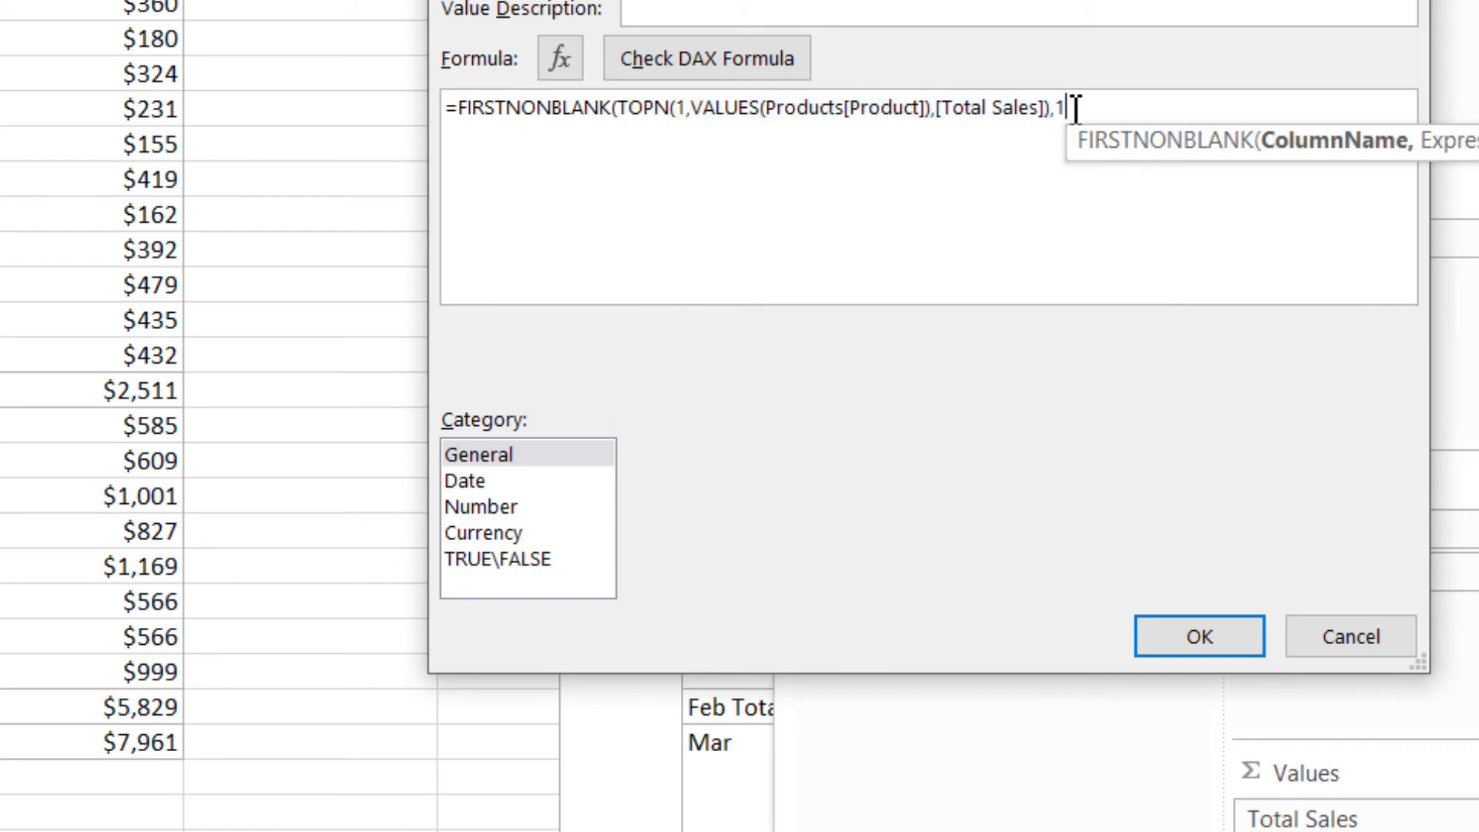
pyautogui.press('BackSpace')
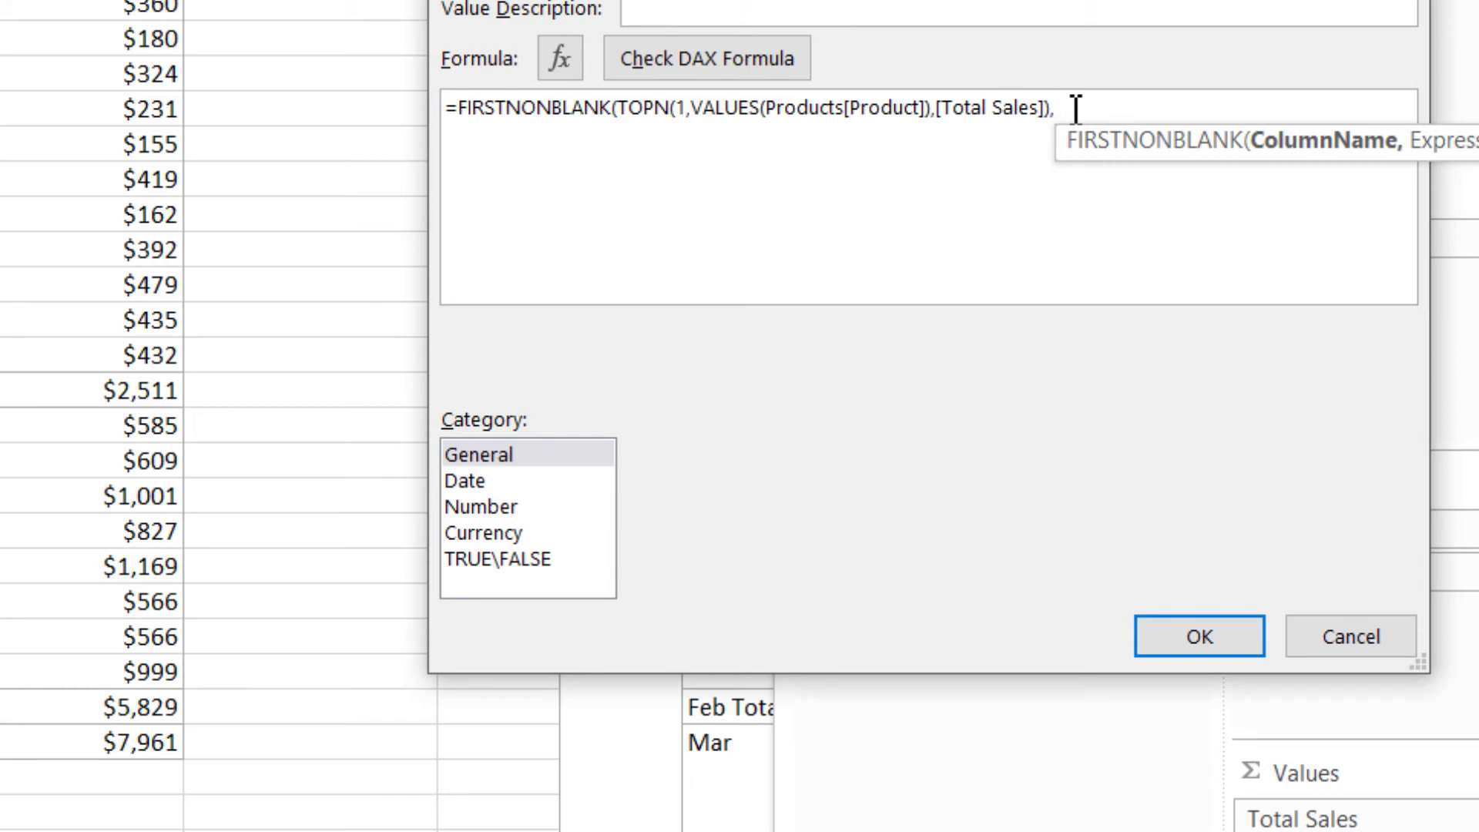
pyautogui.press('Left')
pyautogui.press('Left')
pyautogui.press('Right')
pyautogui.press('Right')
pyautogui.write('1')
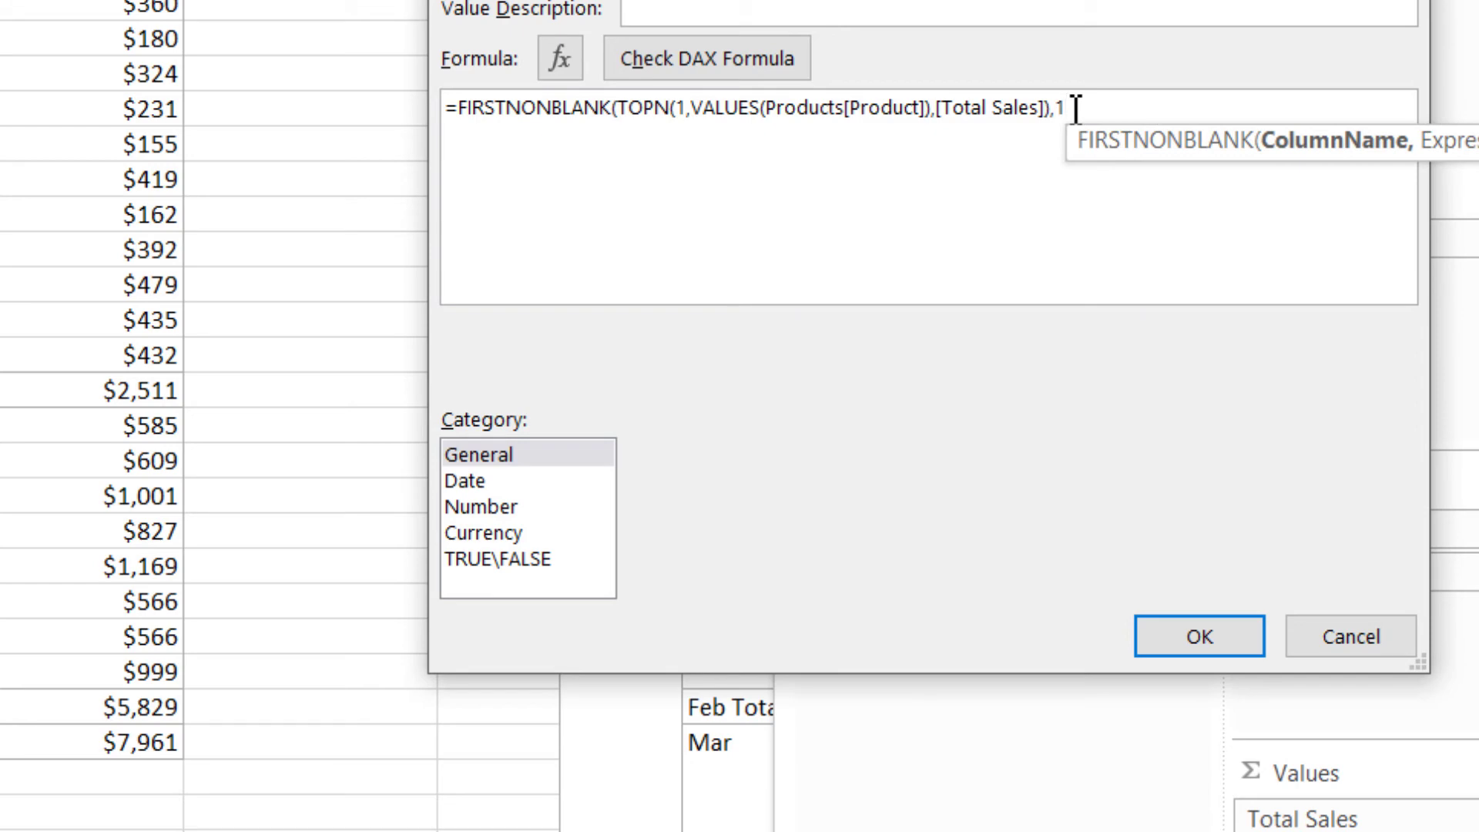
pyautogui.write(')')
pyautogui.click(740, 66)
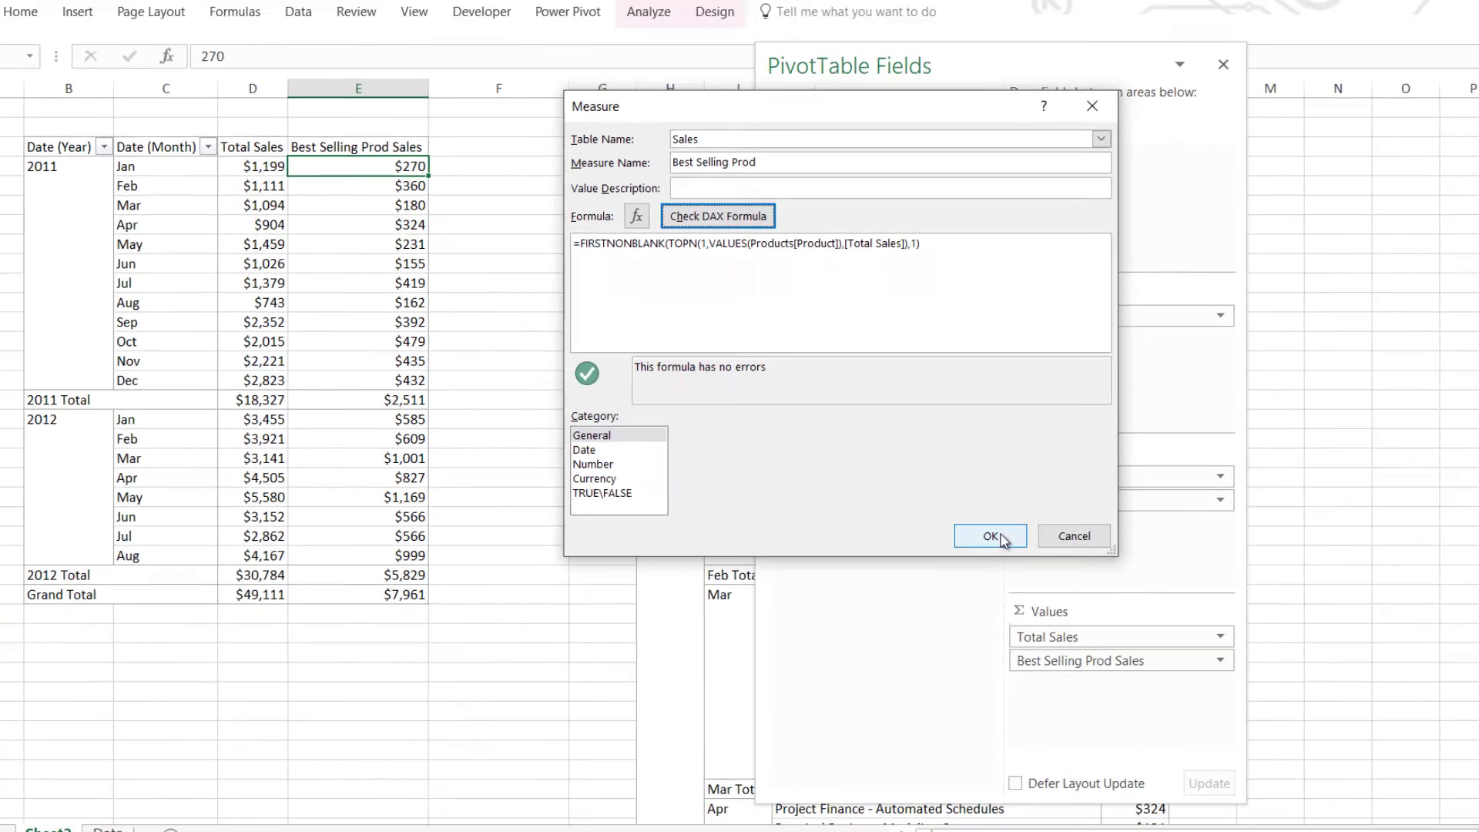
pyautogui.click(1200, 636)
# Add Best Selling Prod to the first PivotTable's values and move the field list clear of the data
pyautogui.click(855, 272)
pyautogui.moveTo(871, 531); pyautogui.dragTo(1100, 672)
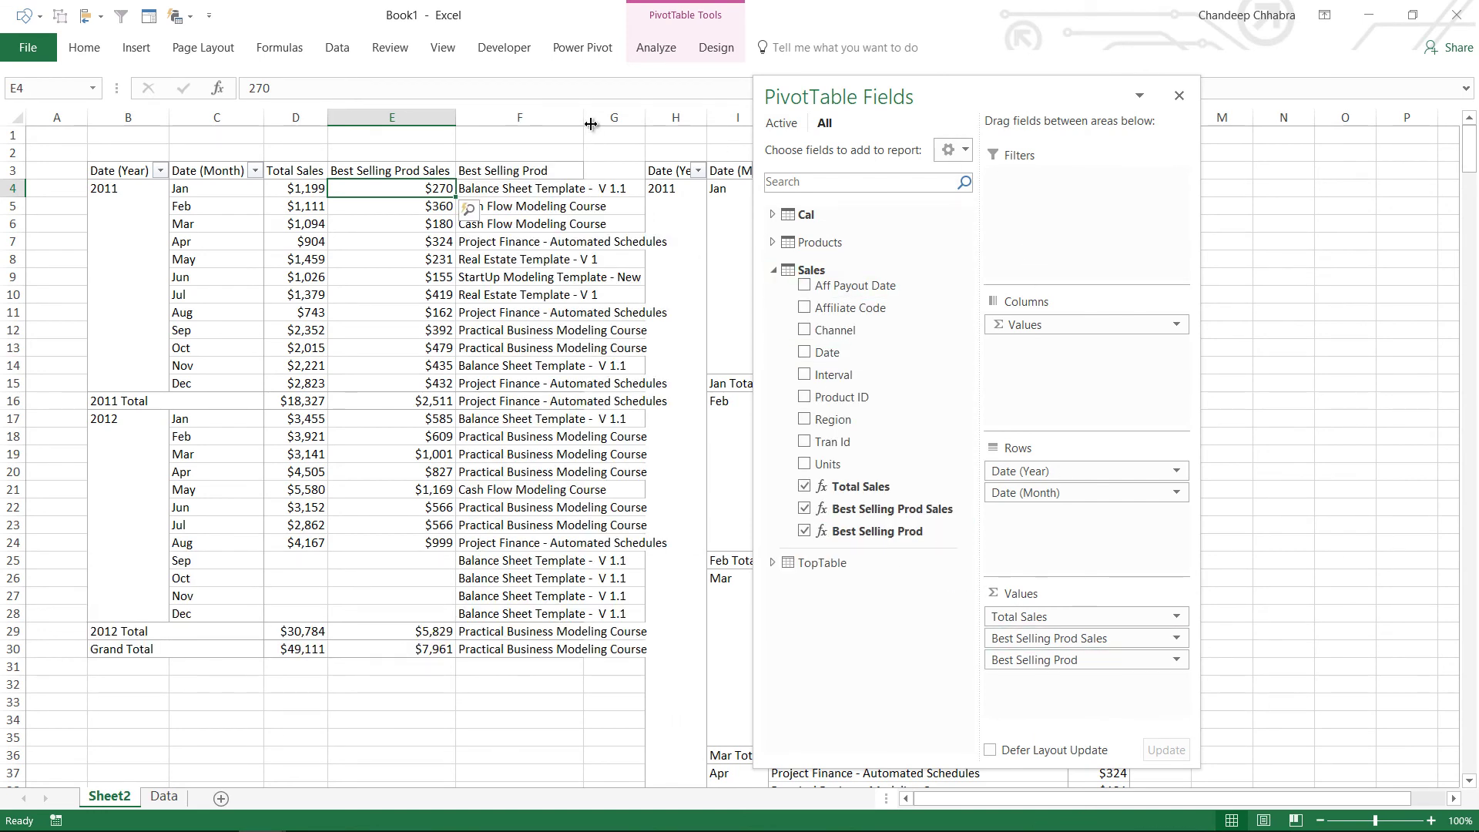
pyautogui.moveTo(949, 95); pyautogui.dragTo(1042, 598)
# Compare the January to March 2011 best sellers with the copied PivotTable and examine the products shown for September to December 2012
pyautogui.click(522, 190)
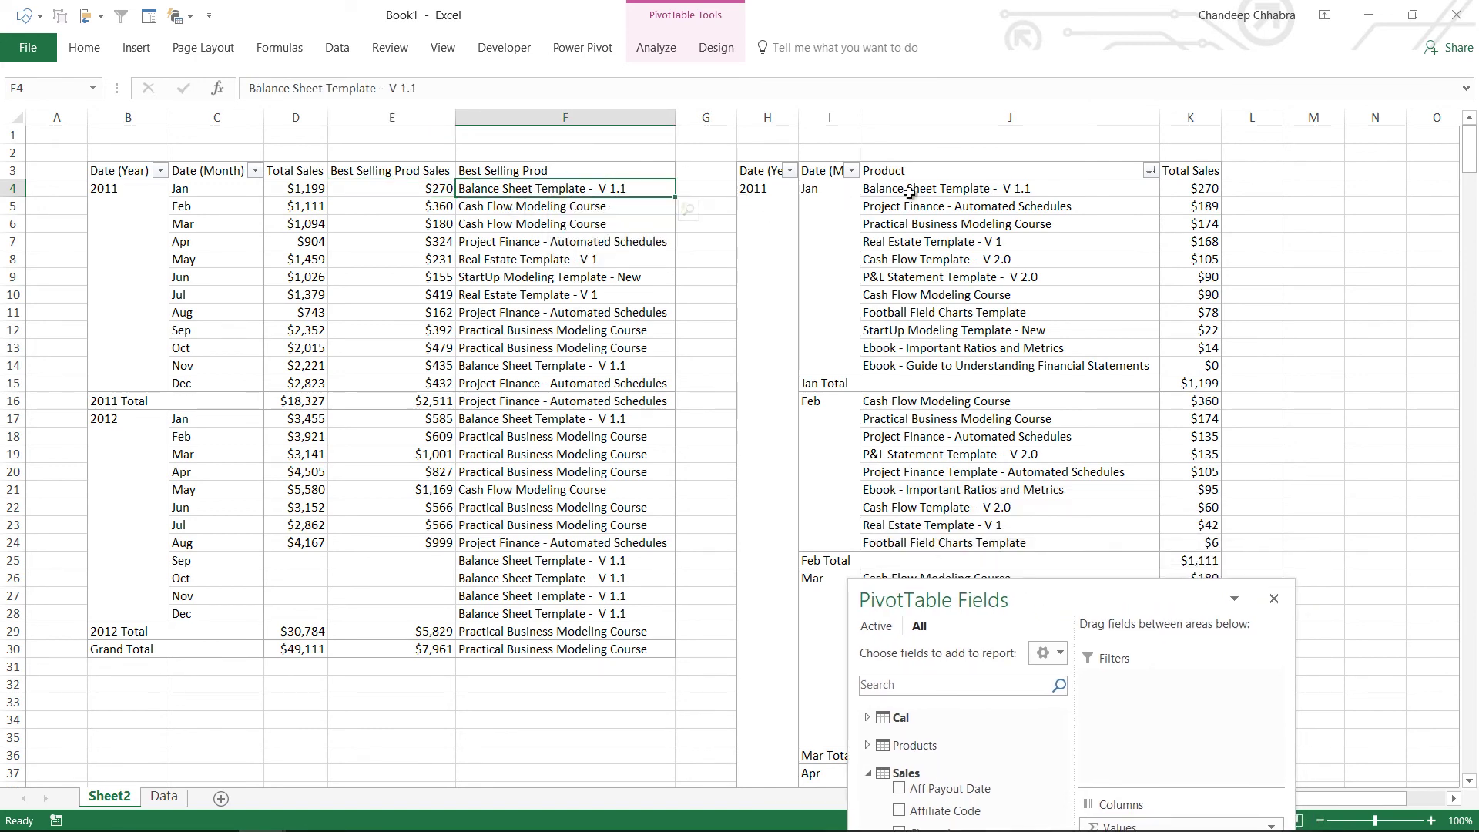
pyautogui.click(569, 208)
pyautogui.click(952, 404)
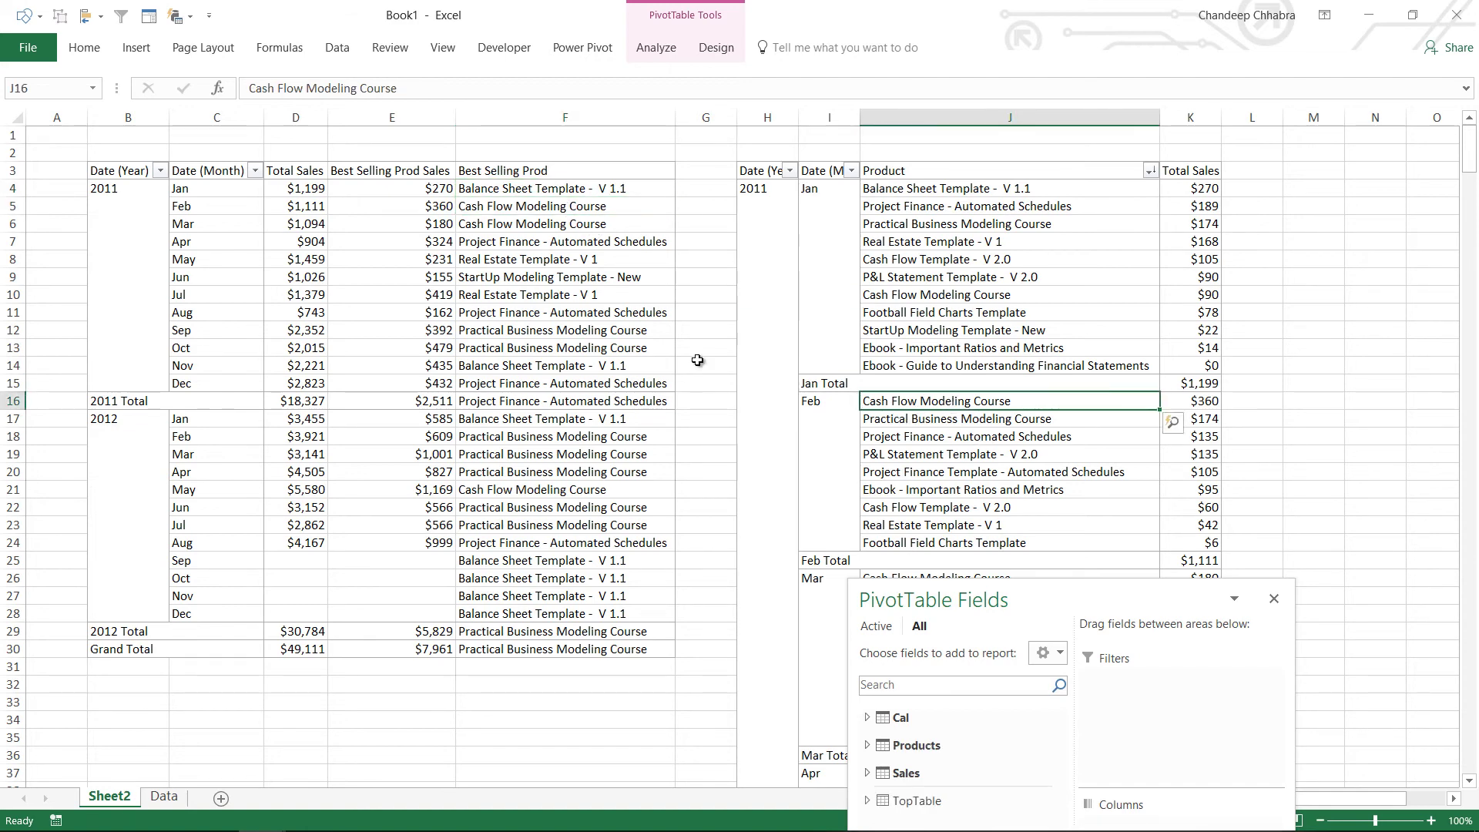
pyautogui.click(569, 230)
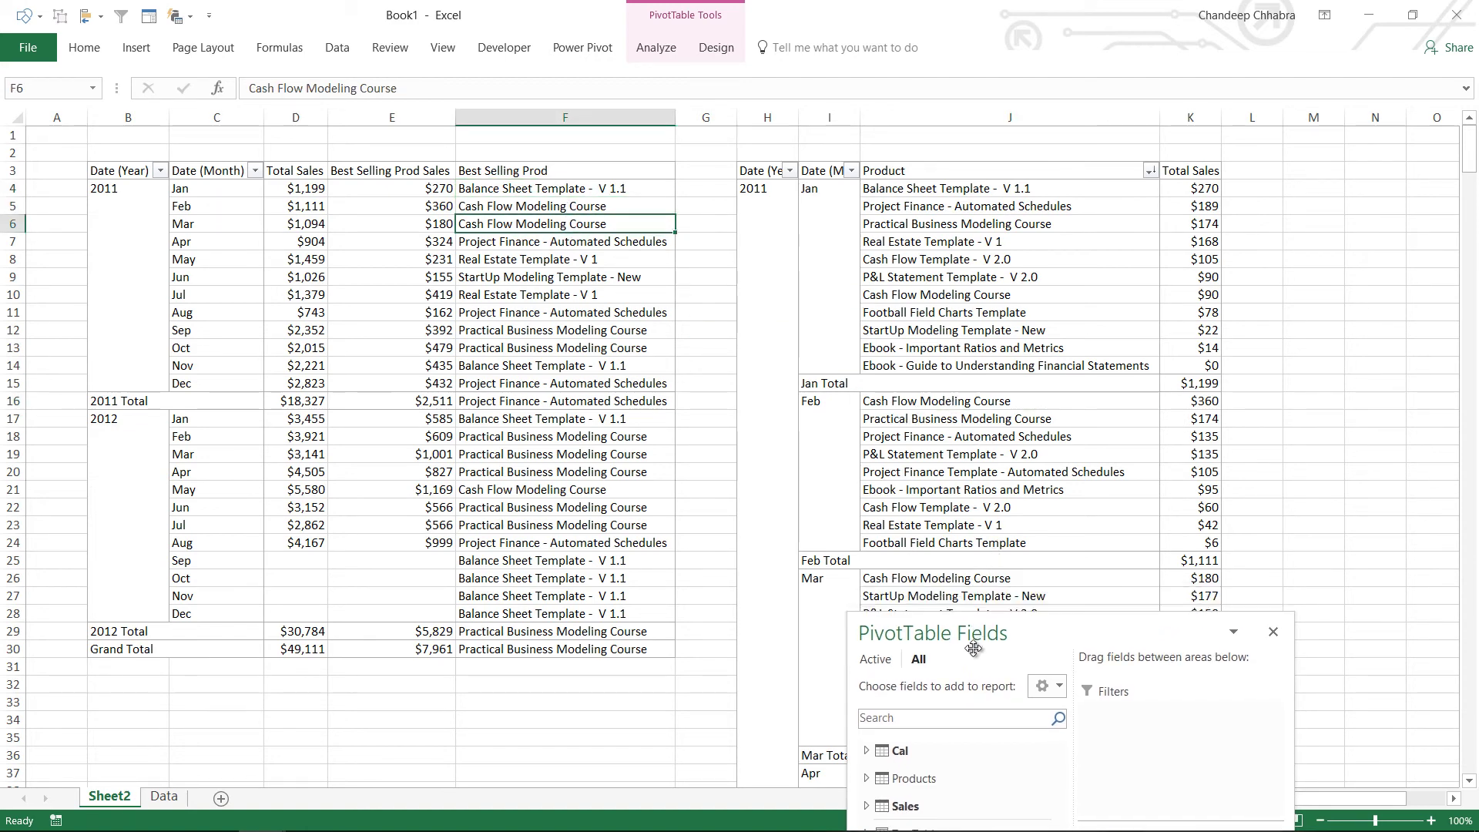
pyautogui.click(957, 577)
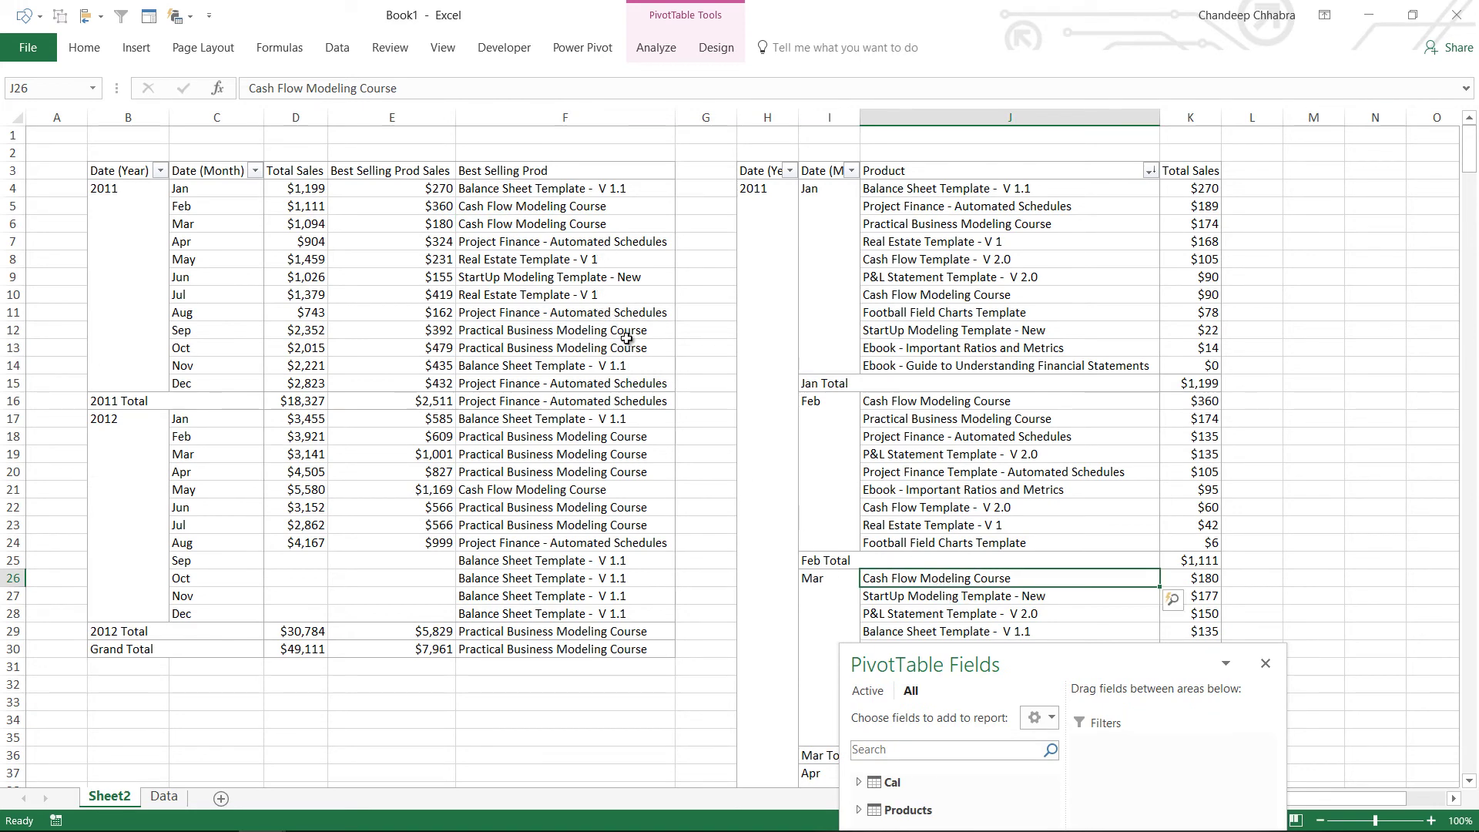
pyautogui.click(193, 562)
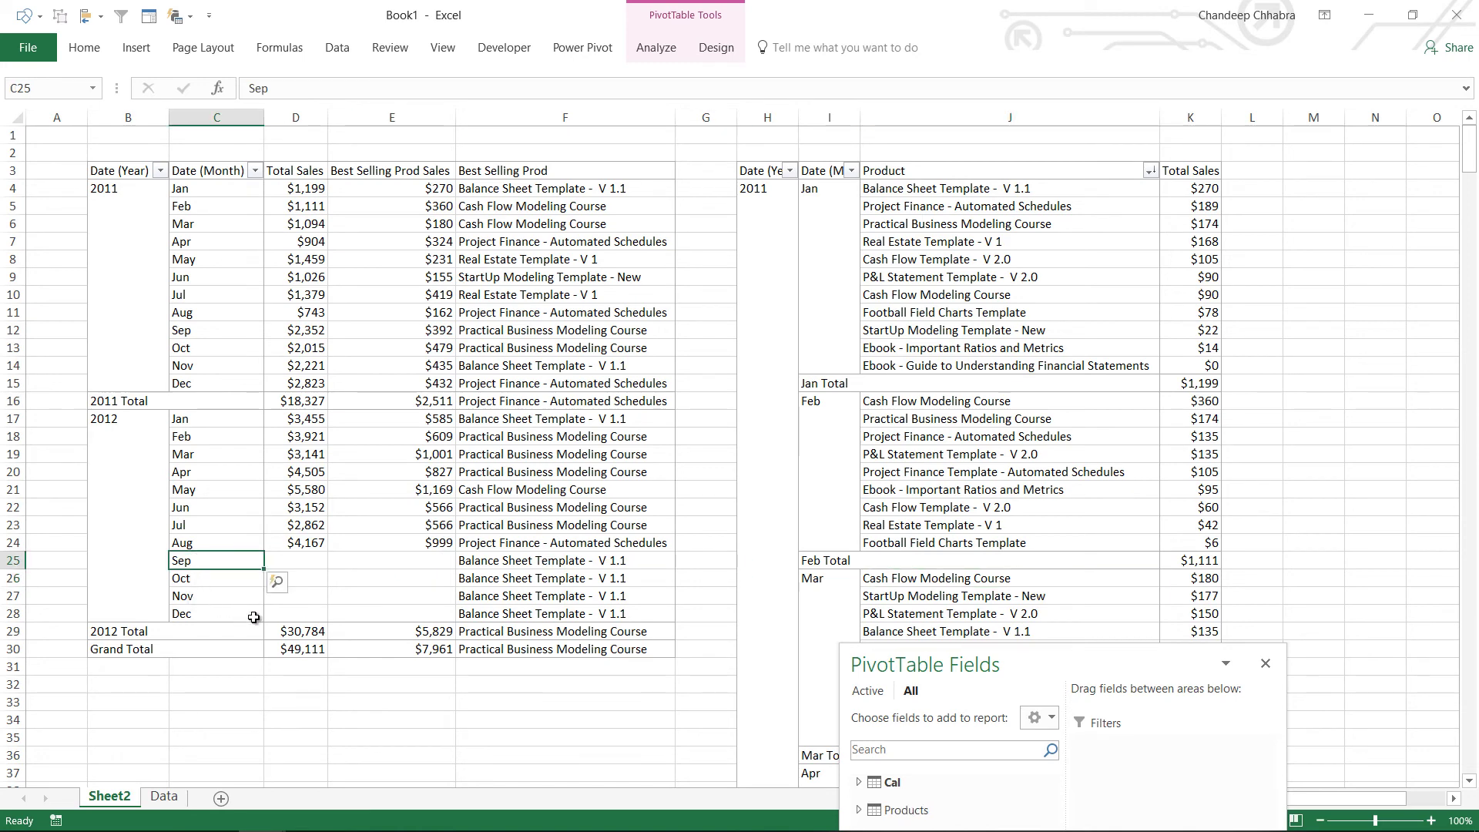
pyautogui.moveTo(513, 567); pyautogui.dragTo(512, 620)
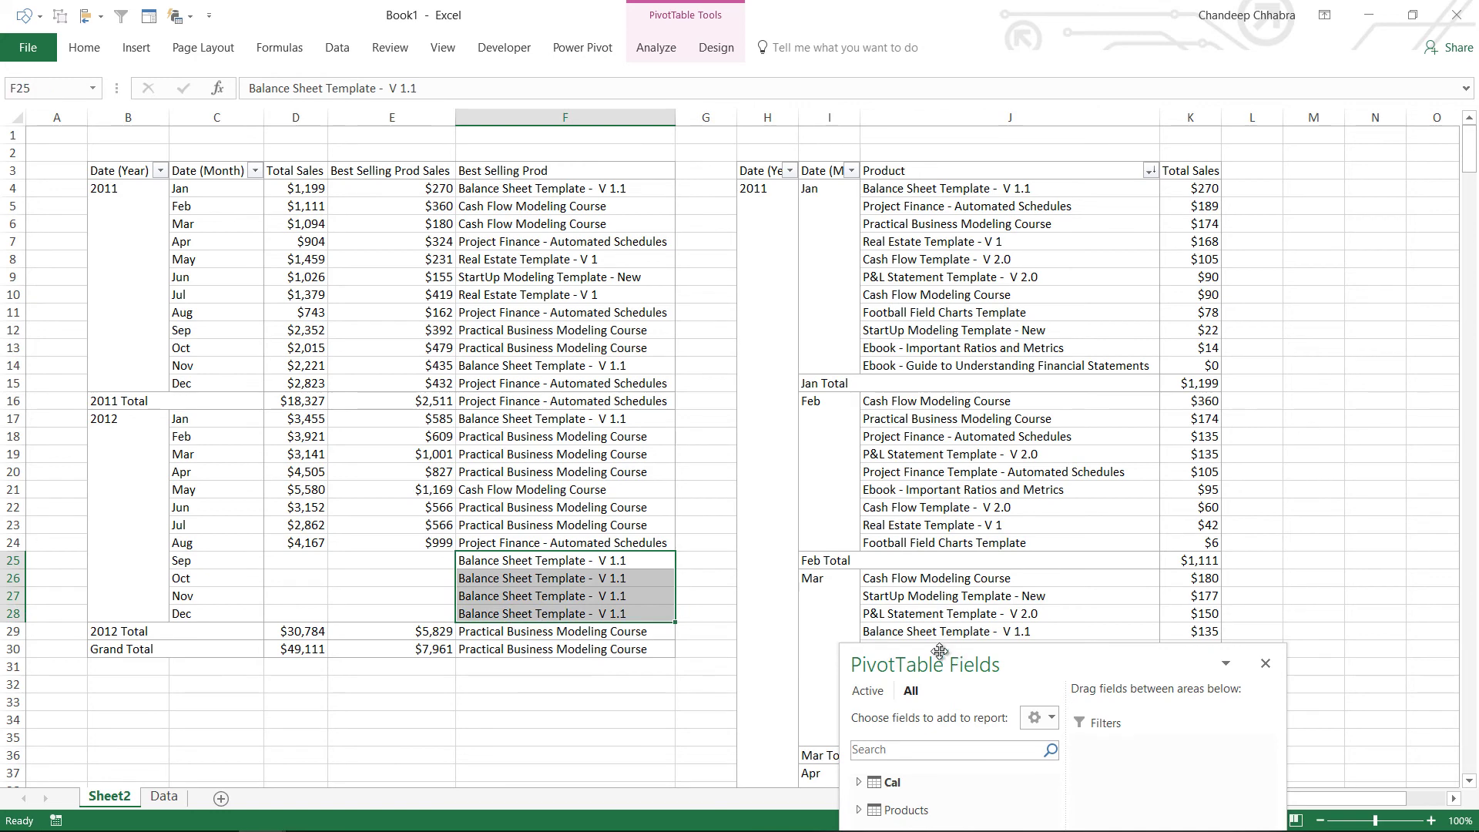
# Edit the Sales table's Best Selling Prod measure, inserting IF([Total Sales]=BLANK(),BLANK(), in front of FIRSTNONBLANK
pyautogui.moveTo(955, 658); pyautogui.dragTo(644, 119)
pyautogui.click(549, 298)
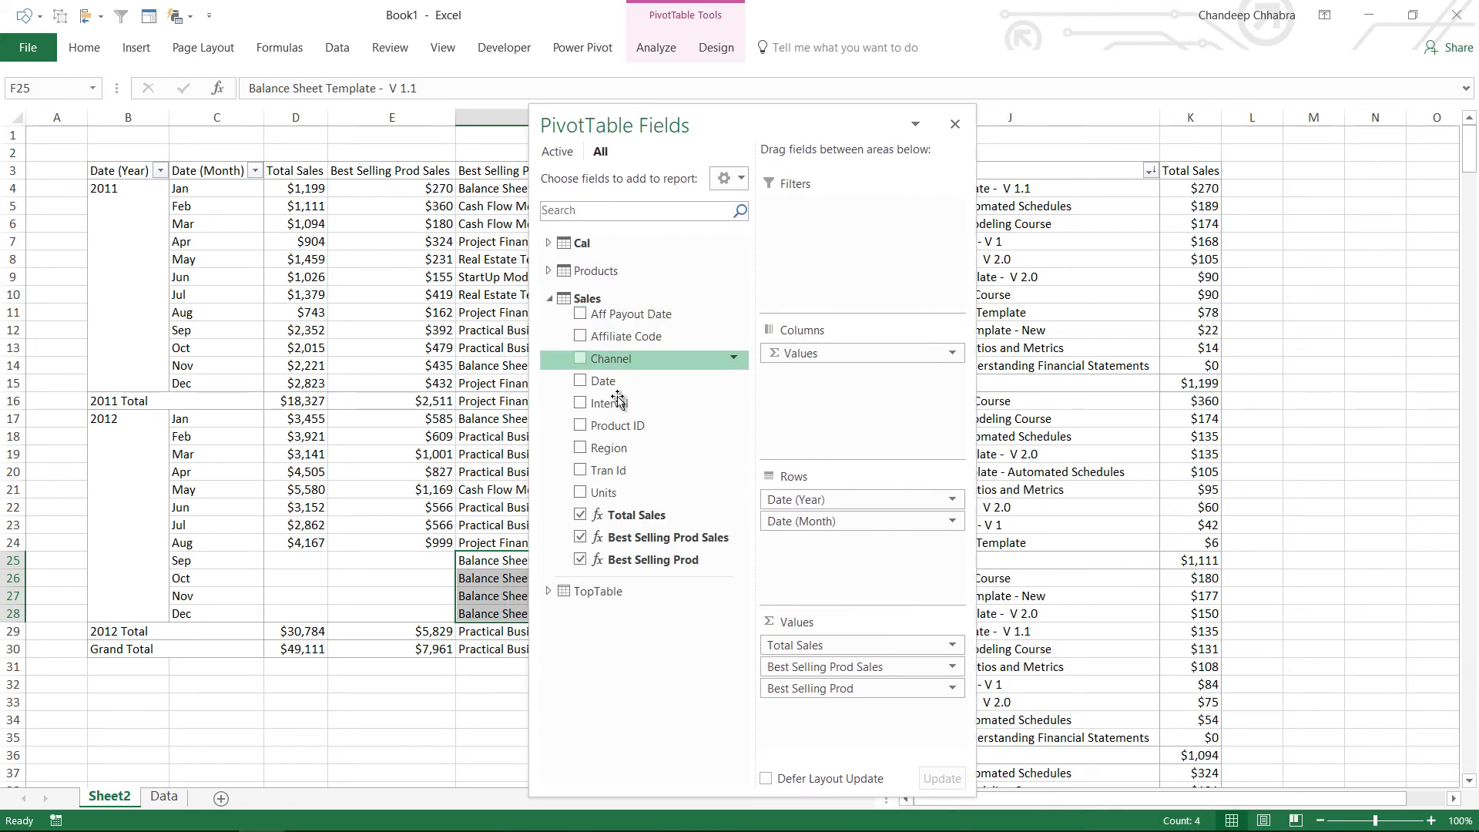
pyautogui.rightClick(645, 560)
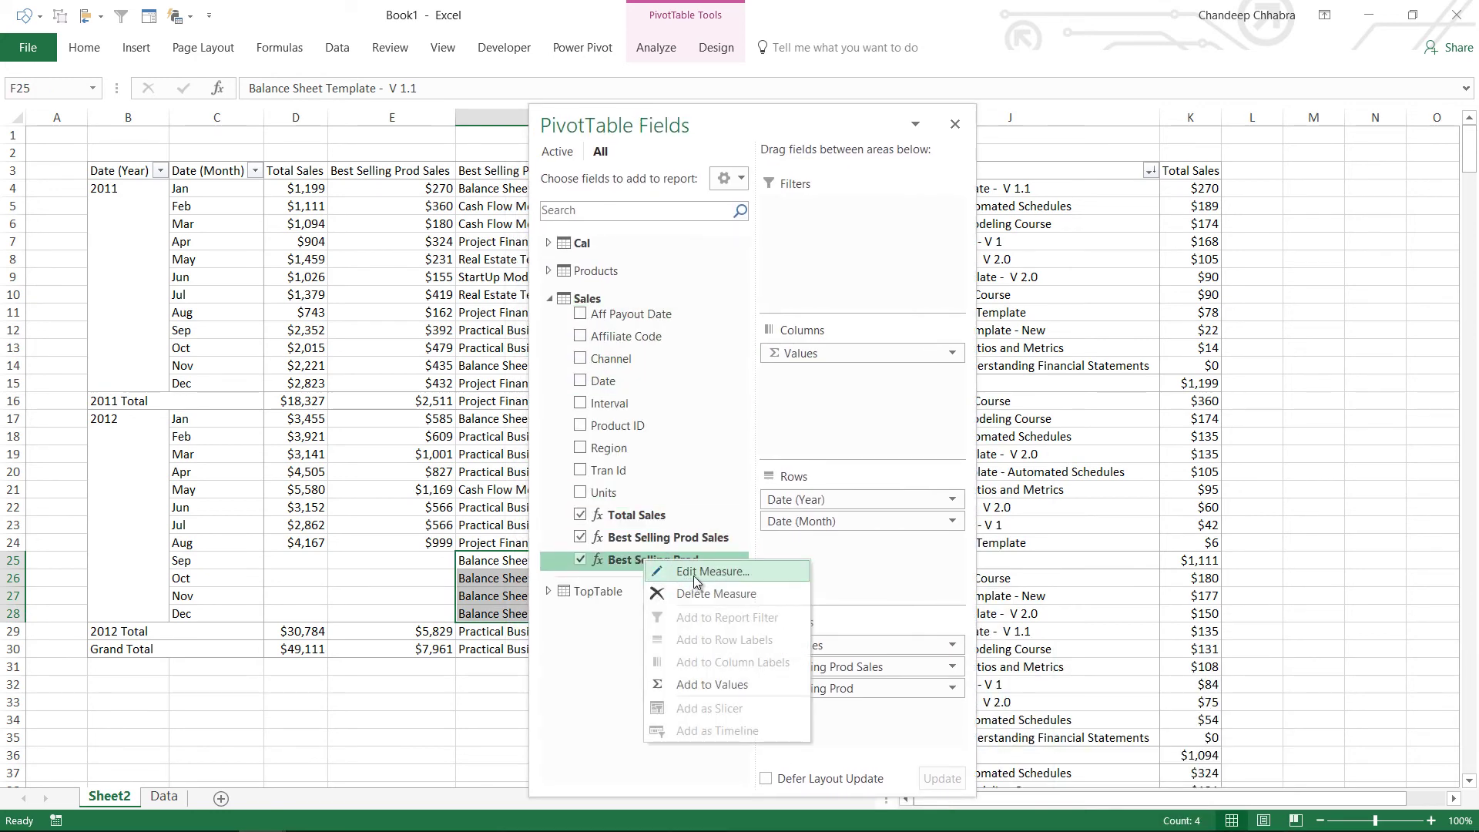
pyautogui.click(691, 580)
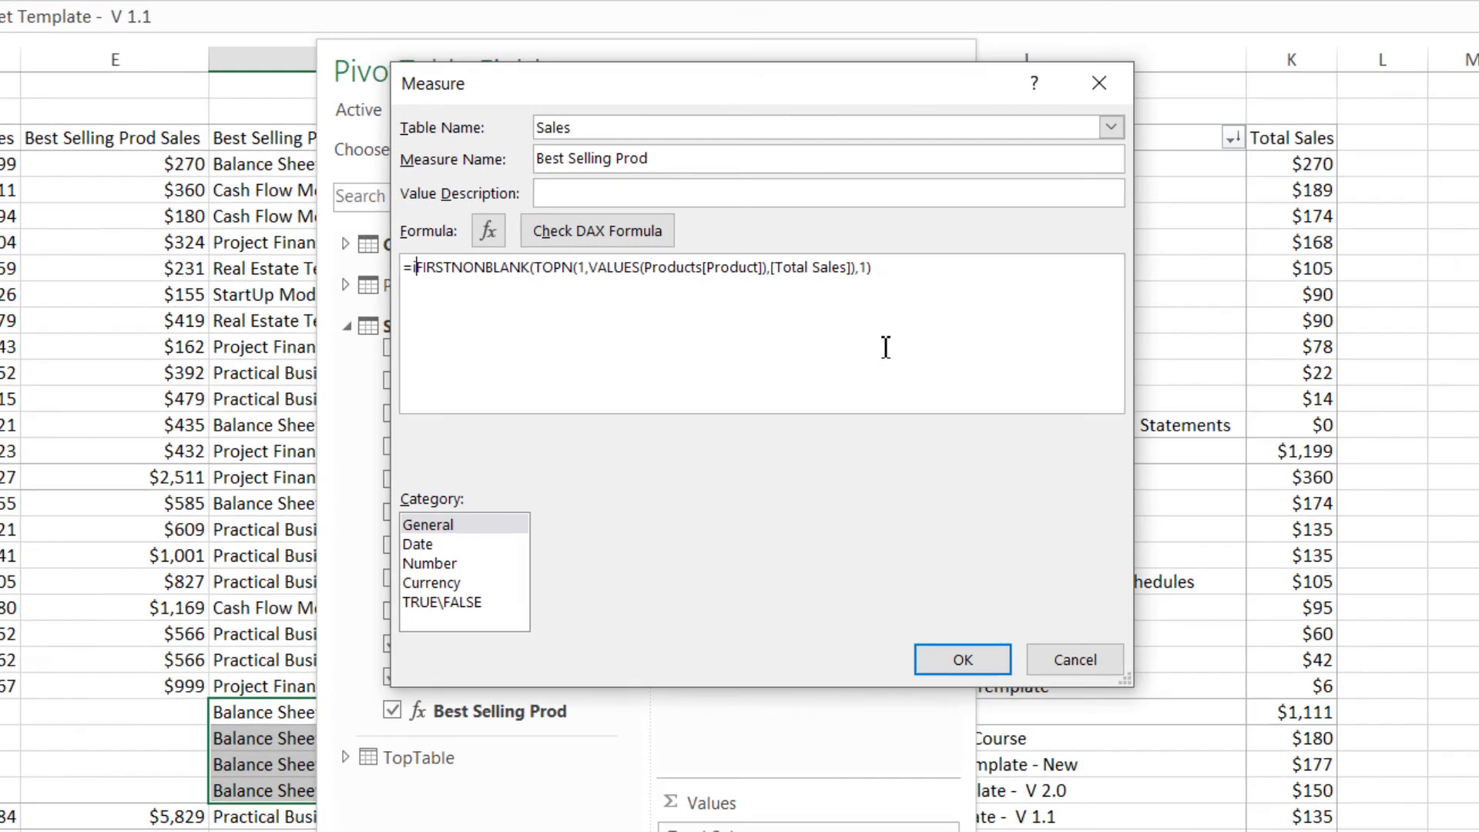
pyautogui.write('IF(tot')
pyautogui.press('Tab')
pyautogui.write('=bl')
pyautogui.press('Tab')
pyautogui.write(')')
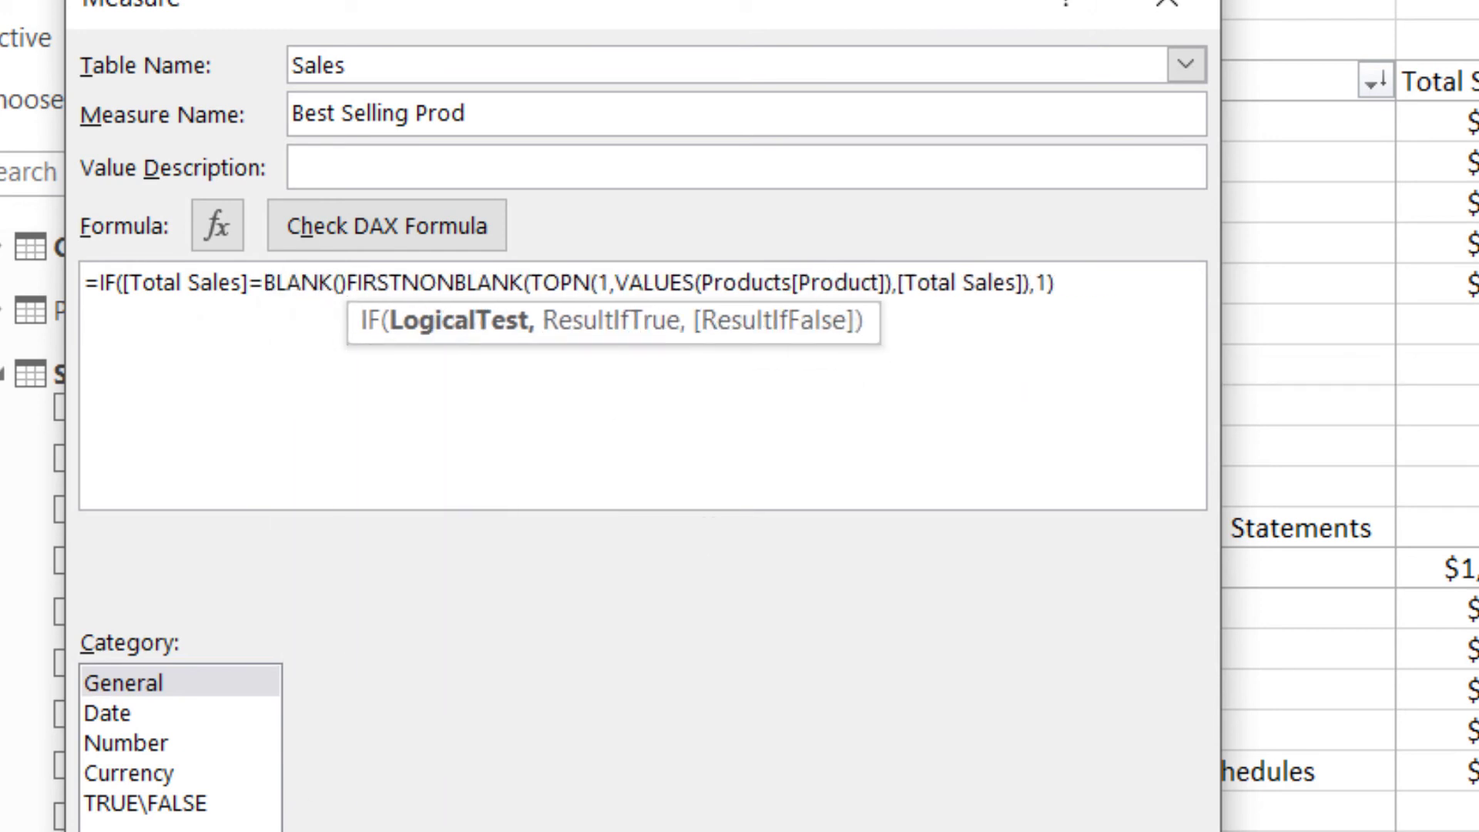
pyautogui.write(',bl')
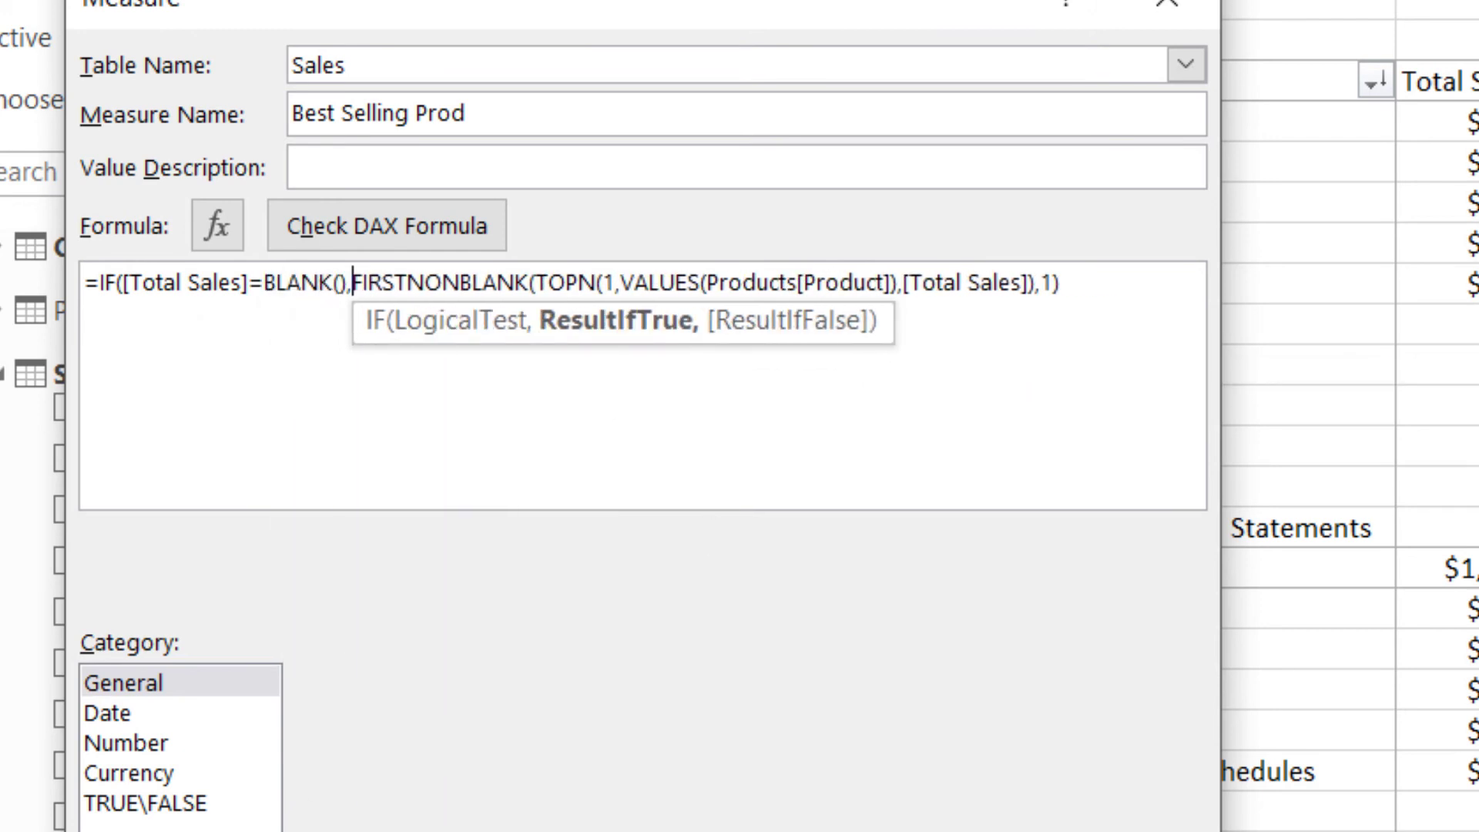
pyautogui.press('Tab')
pyautogui.write('),')
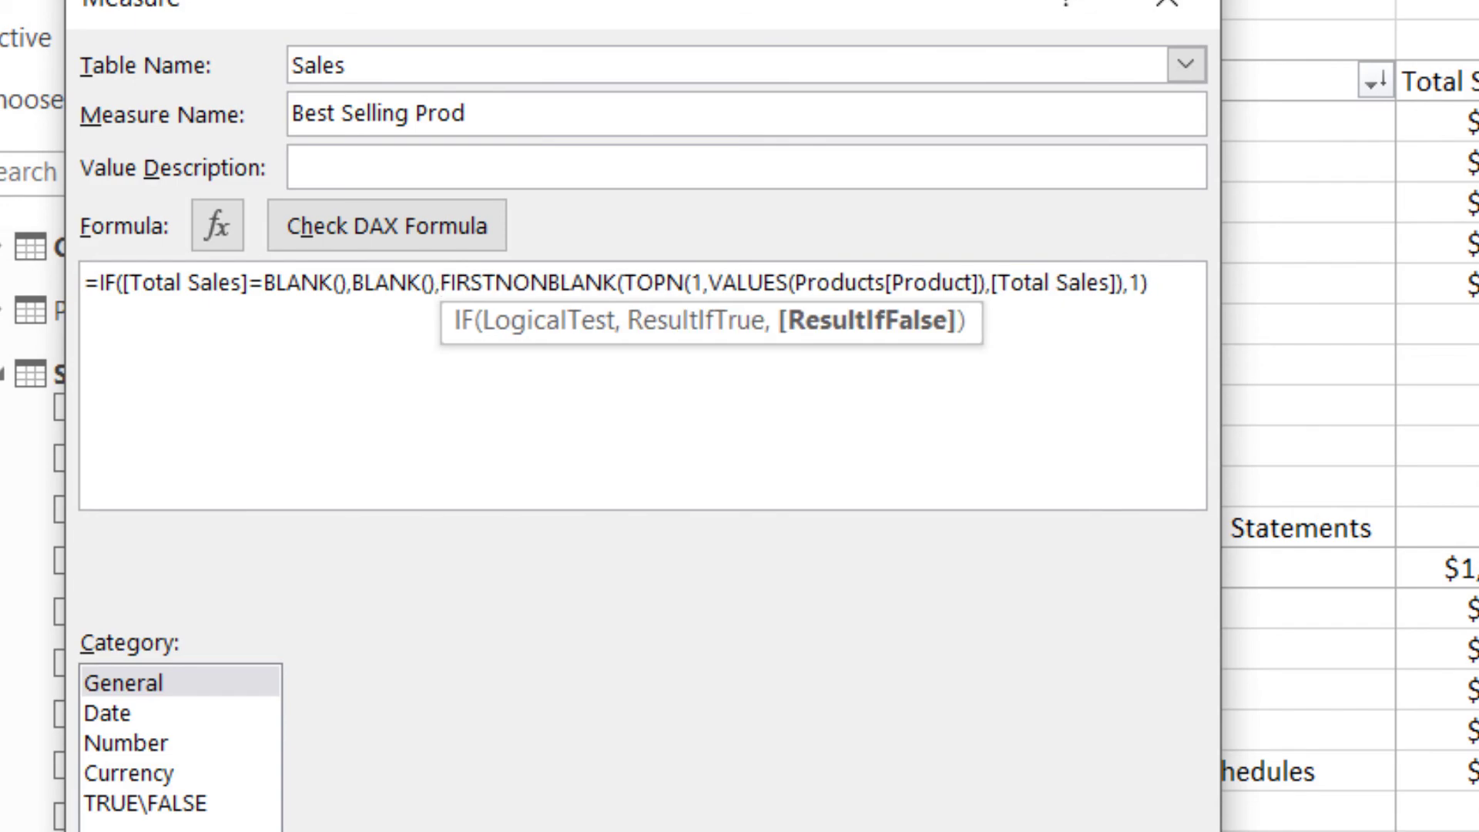
# Close the IF function after the FIRSTNONBLANK expression, check the DAX formula, and save the Best Selling Prod measure
pyautogui.press('Right')
pyautogui.press('Right')
pyautogui.press('Right')
pyautogui.press('Right')
pyautogui.press('Right')
pyautogui.press('Right')
pyautogui.press('Right')
pyautogui.press('Right')
pyautogui.press('Right')
pyautogui.press('Right')
pyautogui.press('Right')
pyautogui.press('Right')
pyautogui.press('Right')
pyautogui.press('Right')
pyautogui.press('Right')
pyautogui.press('Right')
pyautogui.press('Right')
pyautogui.press('Right')
pyautogui.press('Right')
pyautogui.press('Right')
pyautogui.write(')')
pyautogui.click(324, 219)
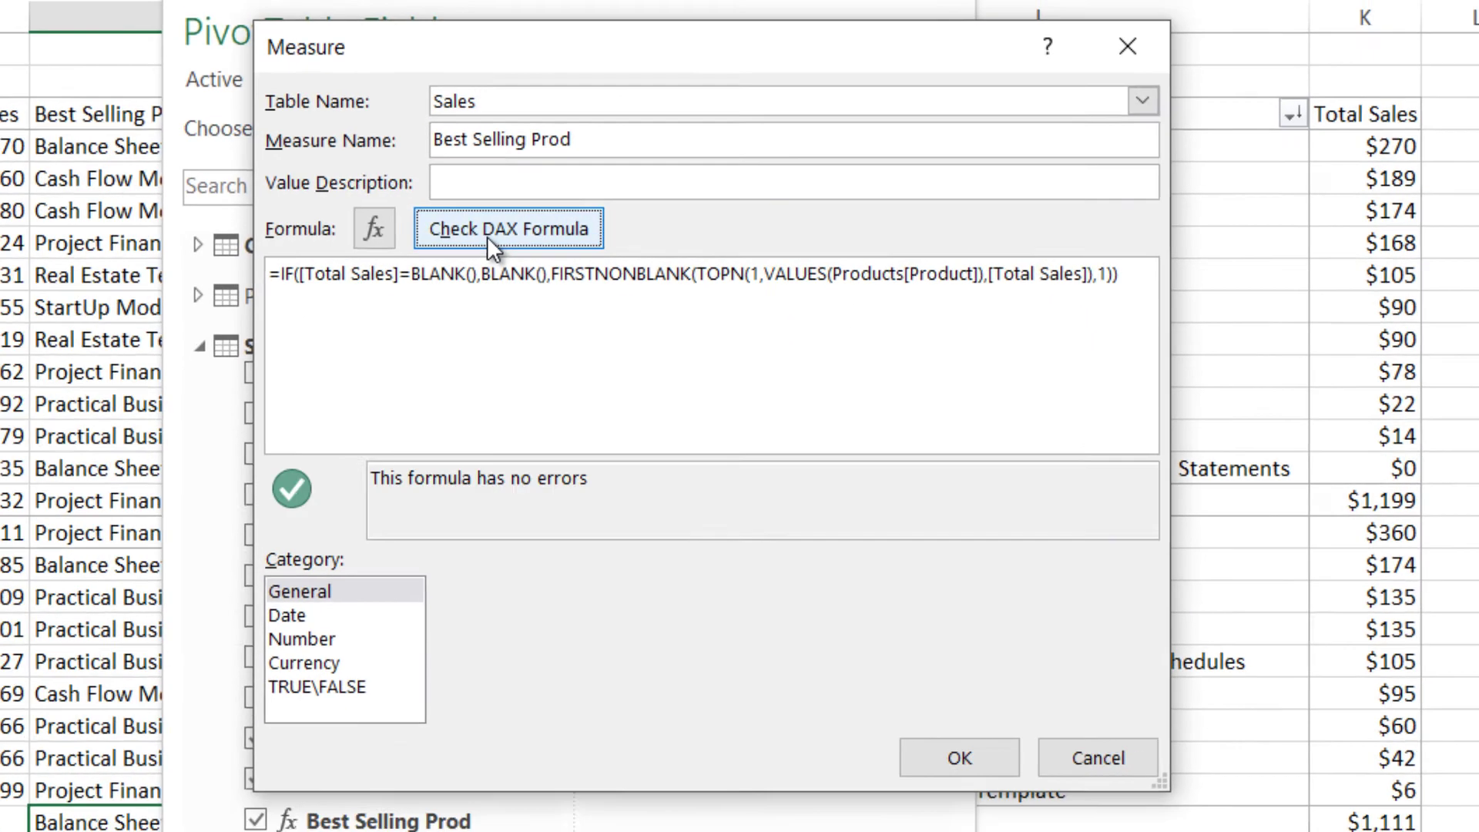
pyautogui.click(964, 529)
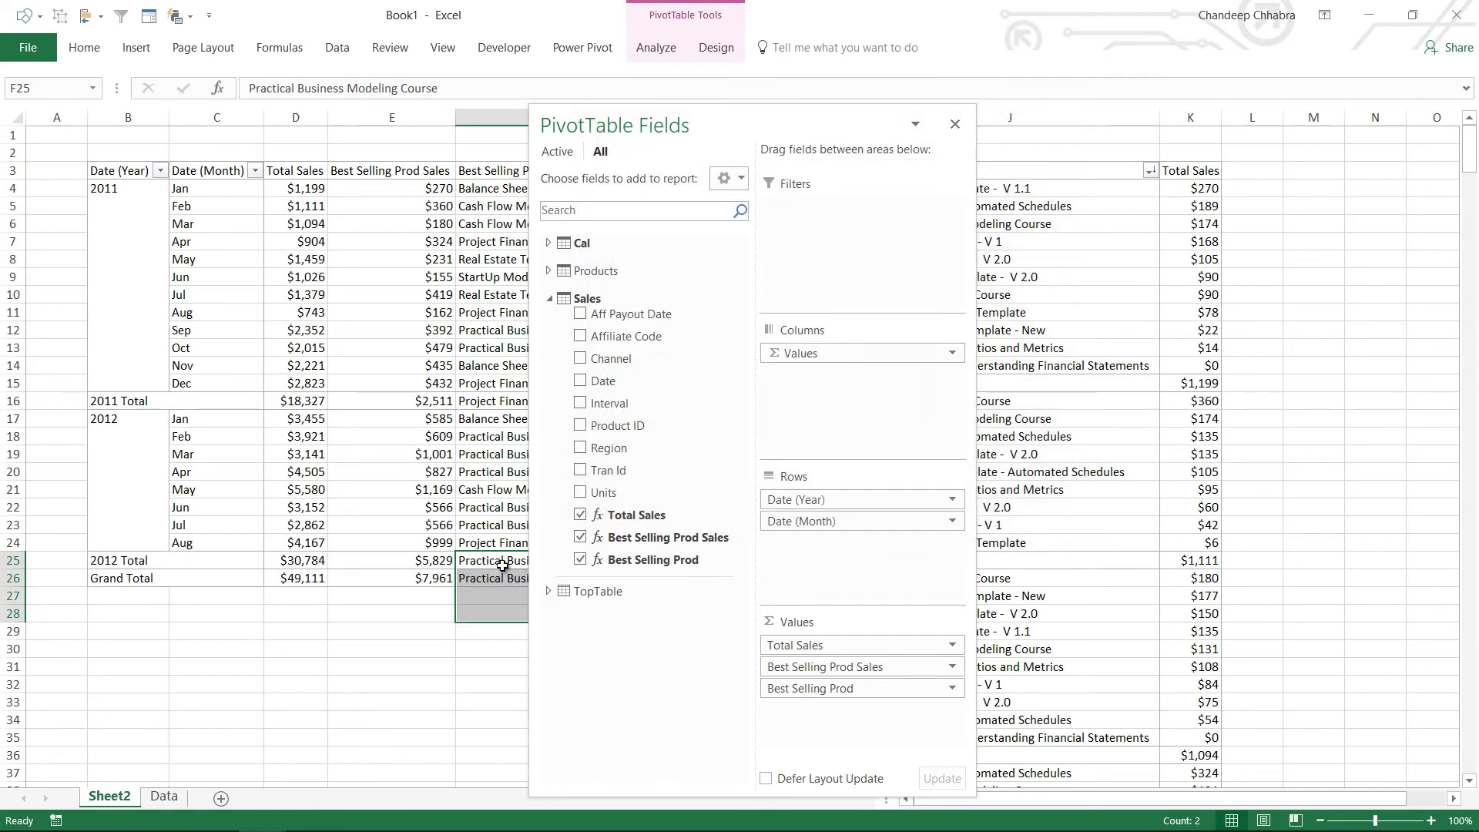
# Close the PivotTable field list and select the February 2011 best-selling product in the first PivotTable
pyautogui.click(955, 124)
pyautogui.click(1000, 359)
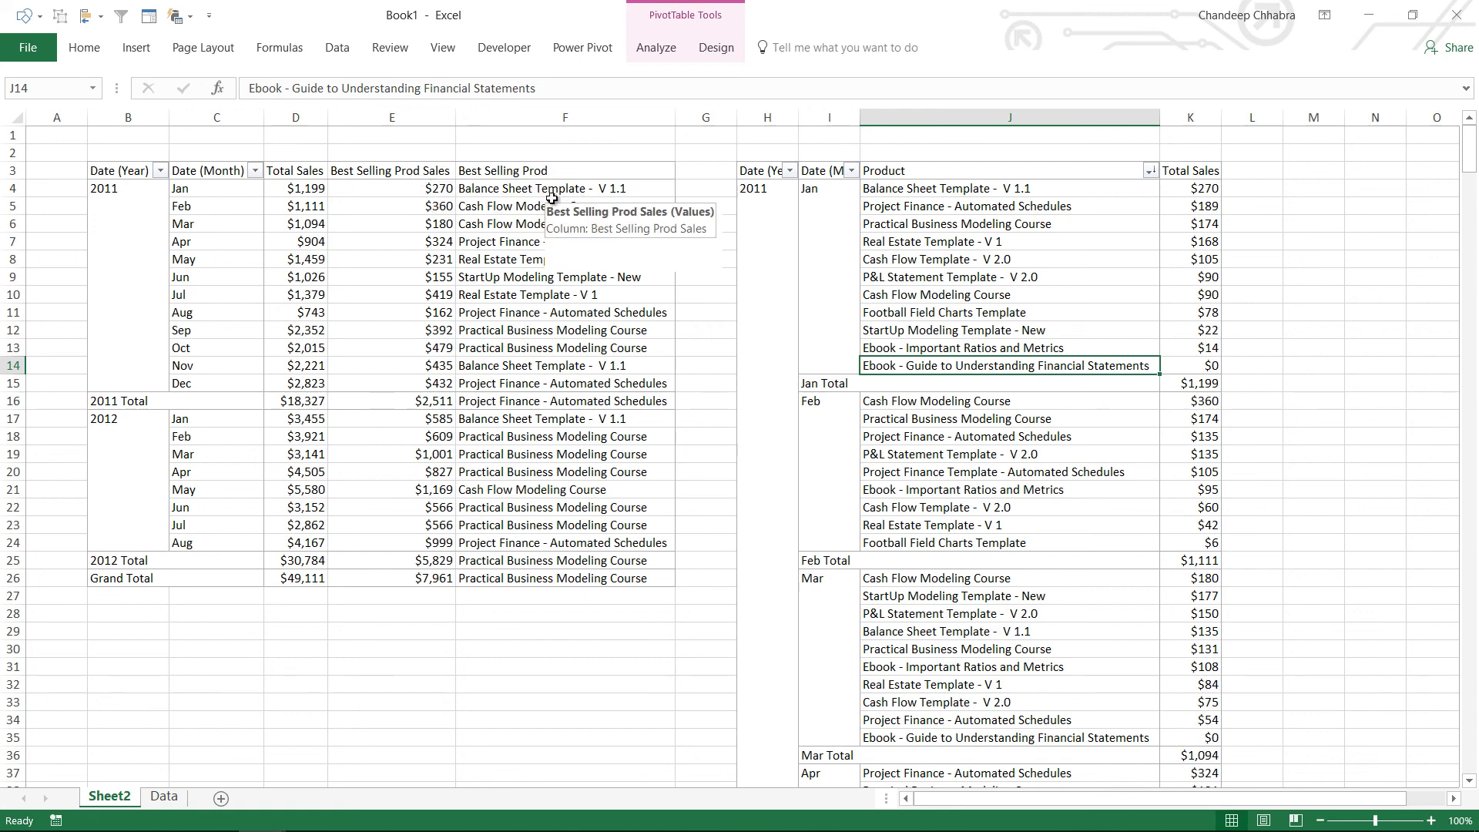
pyautogui.click(551, 201)
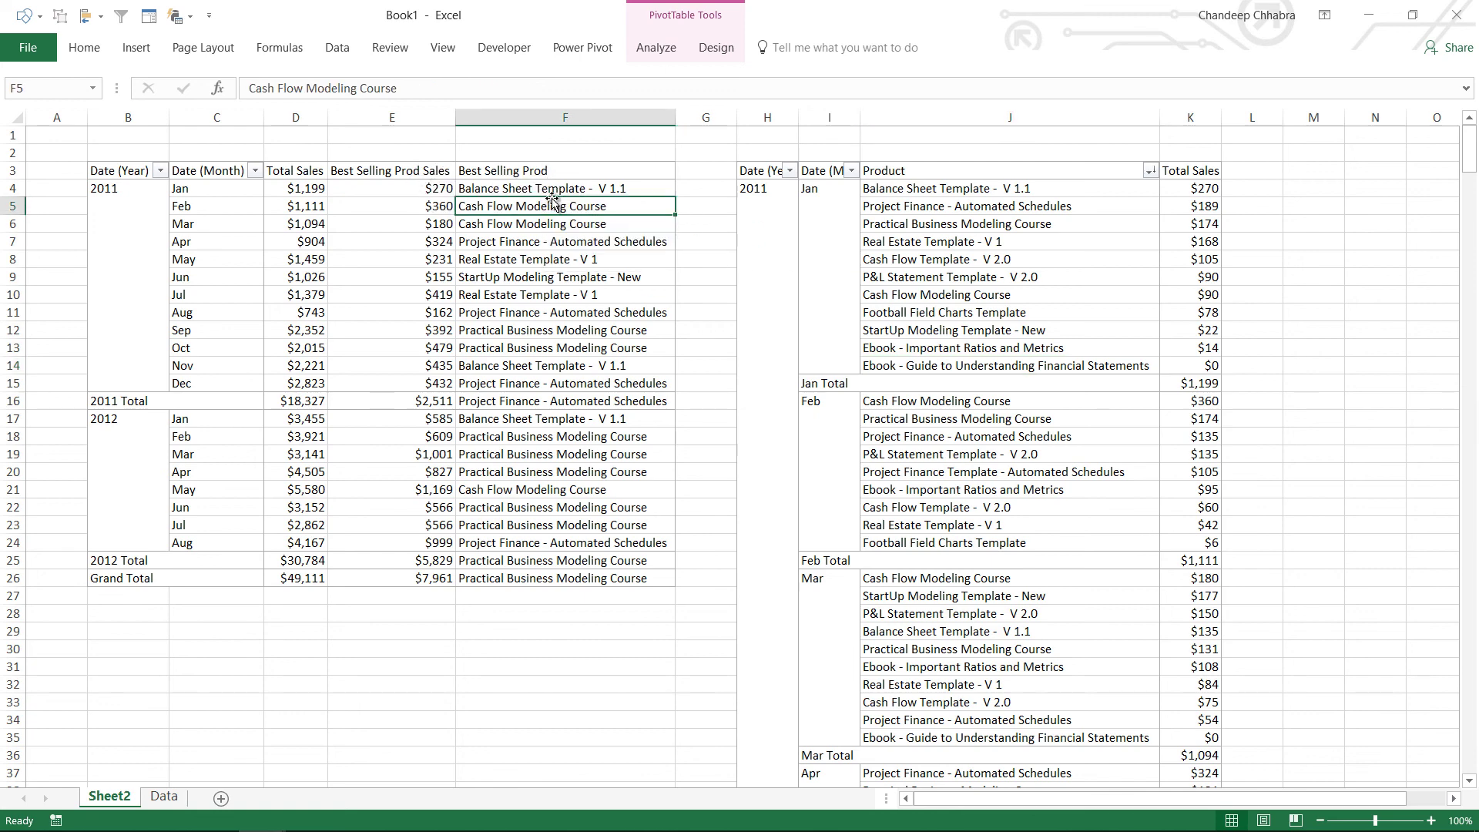